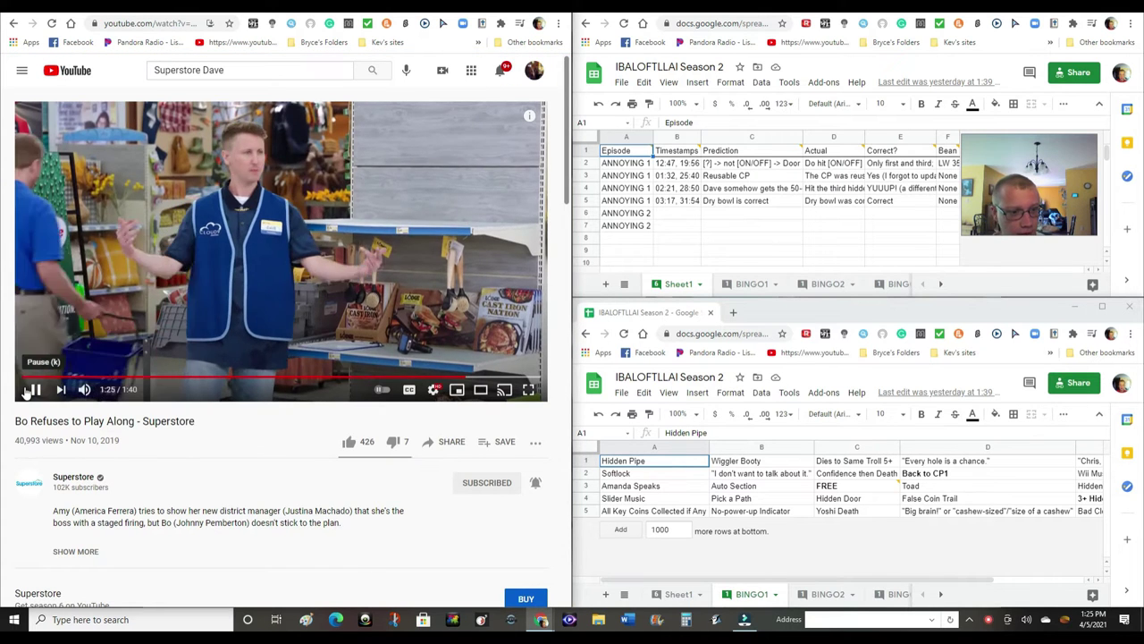
# Pause the Superstore 'Bo Refuses to Play Along' clip at 1:27
pyautogui.click(29, 390)
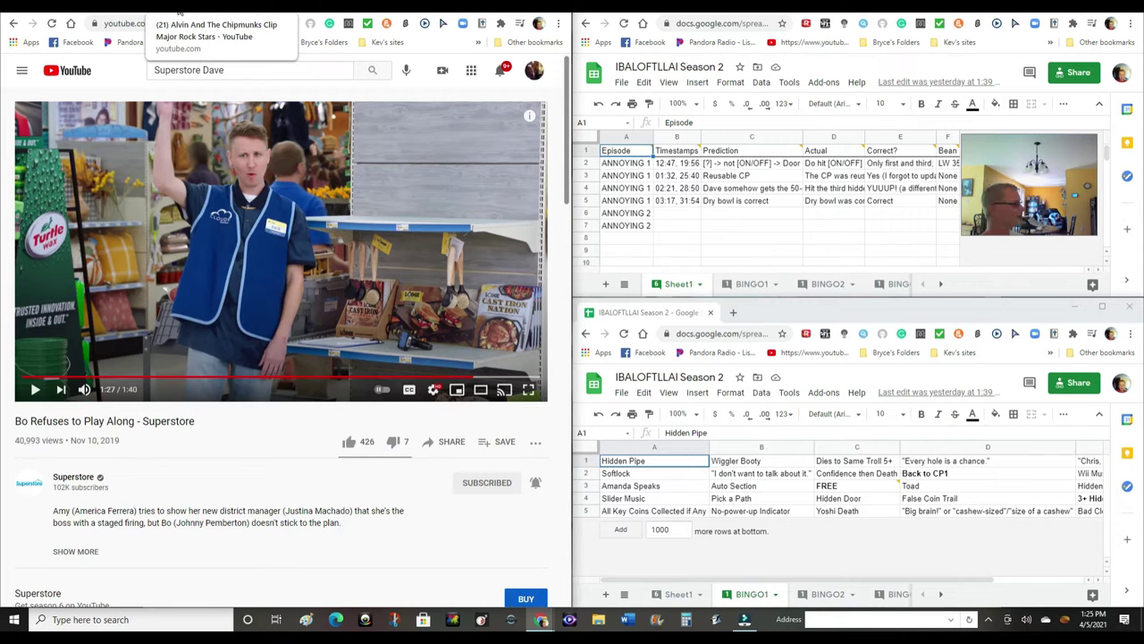
# Play the Alvin and the Chipmunks clip and pause it at 0:26
pyautogui.click(179, 11)
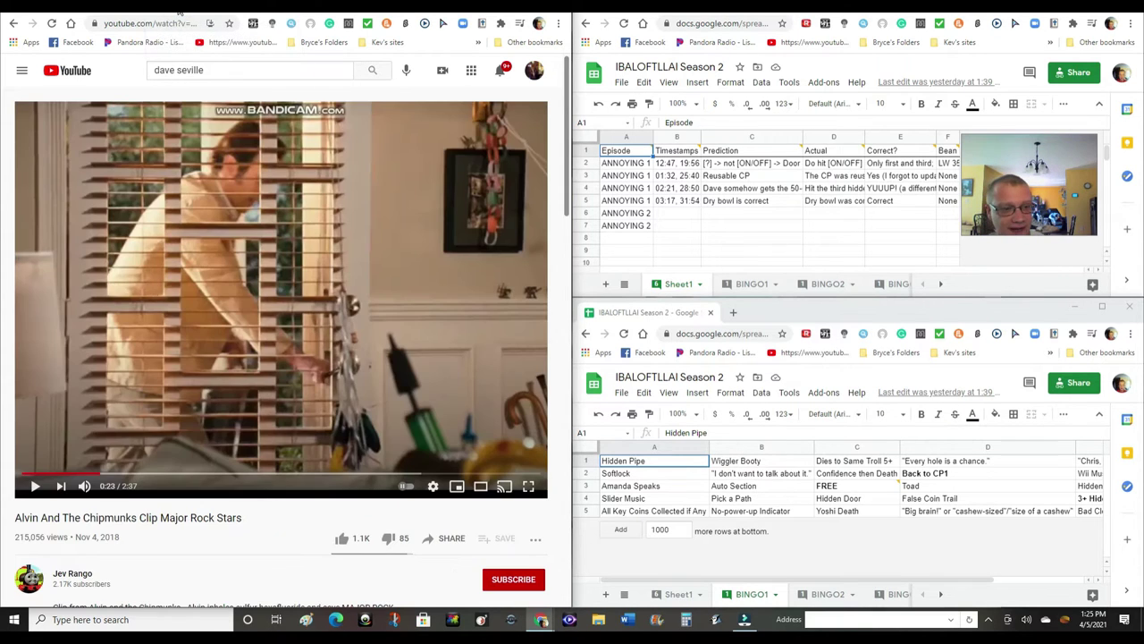
pyautogui.click(35, 487)
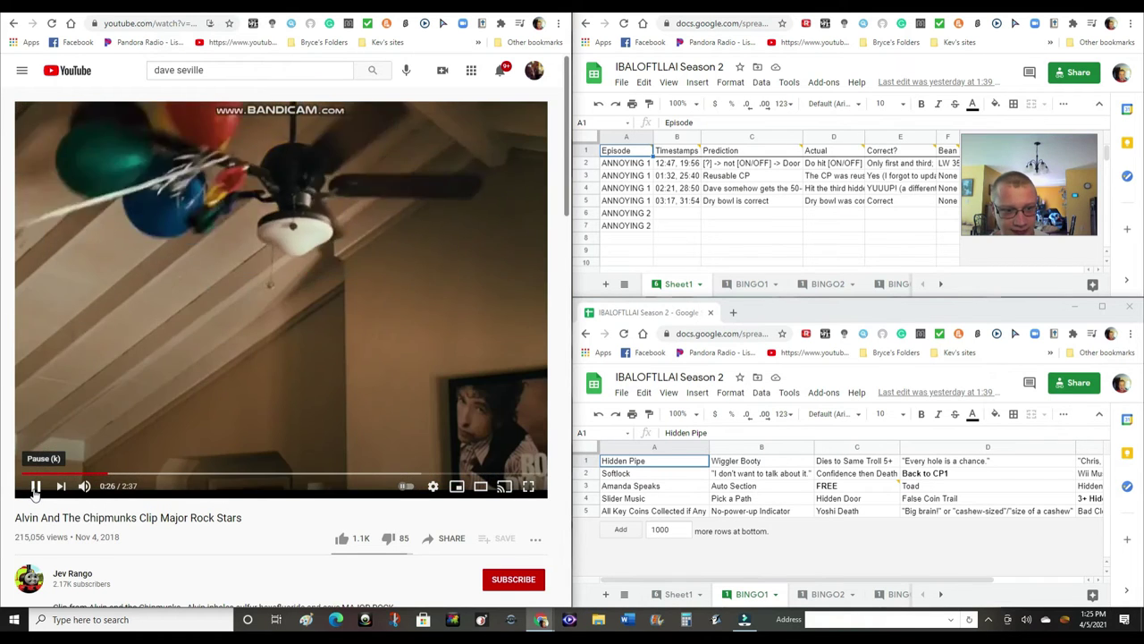
pyautogui.click(34, 487)
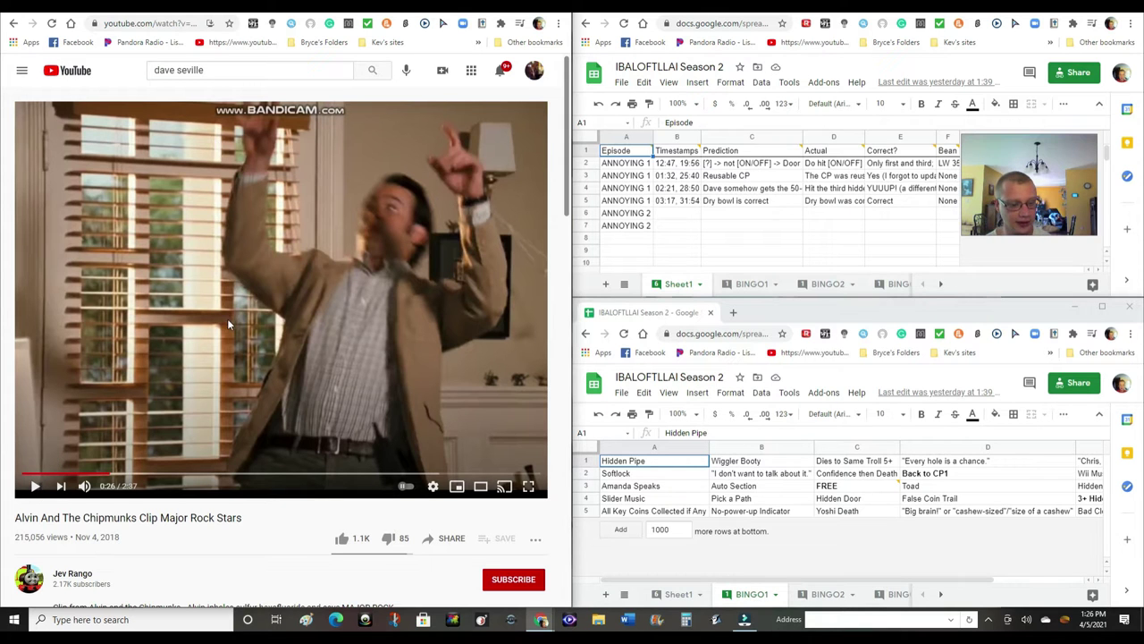
pyautogui.scroll(-1, 228, 321)
pyautogui.scroll(-1, 263, 330)
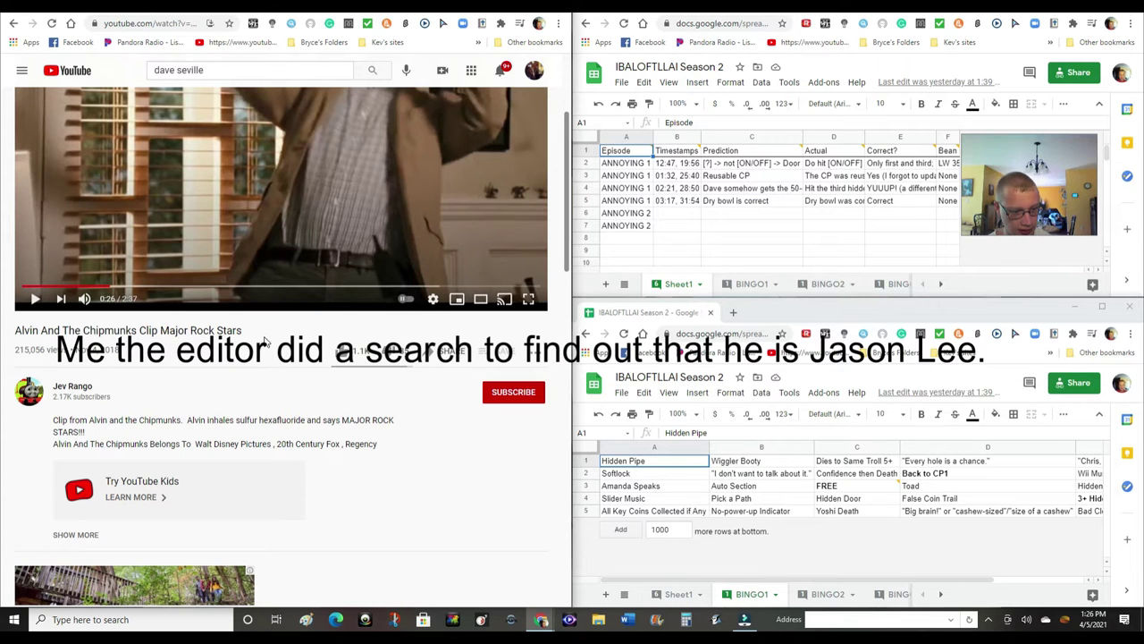
pyautogui.scroll(2, 265, 343)
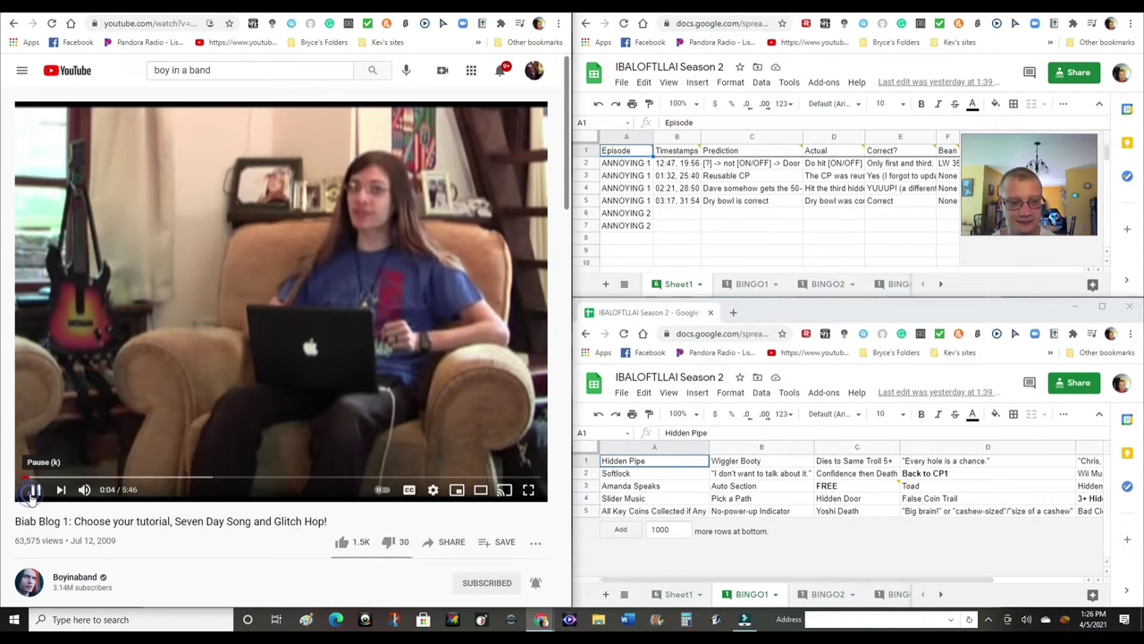
# Pause the Biab Blog video and stop the Storage Wars Best of Dave clip at 0:30
pyautogui.click(31, 495)
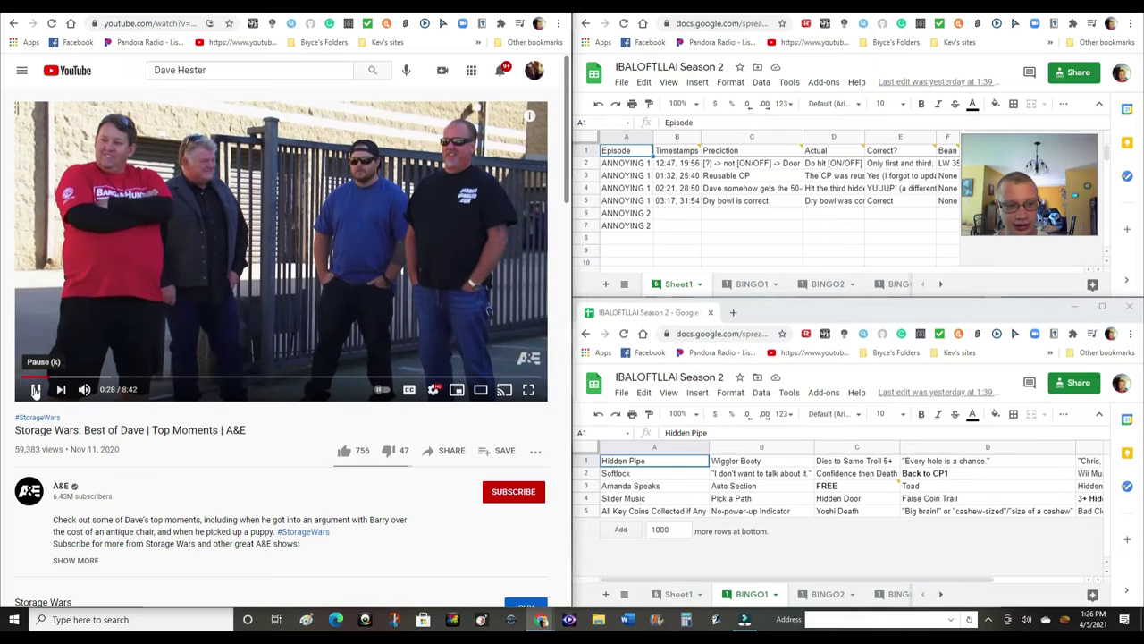
pyautogui.click(36, 389)
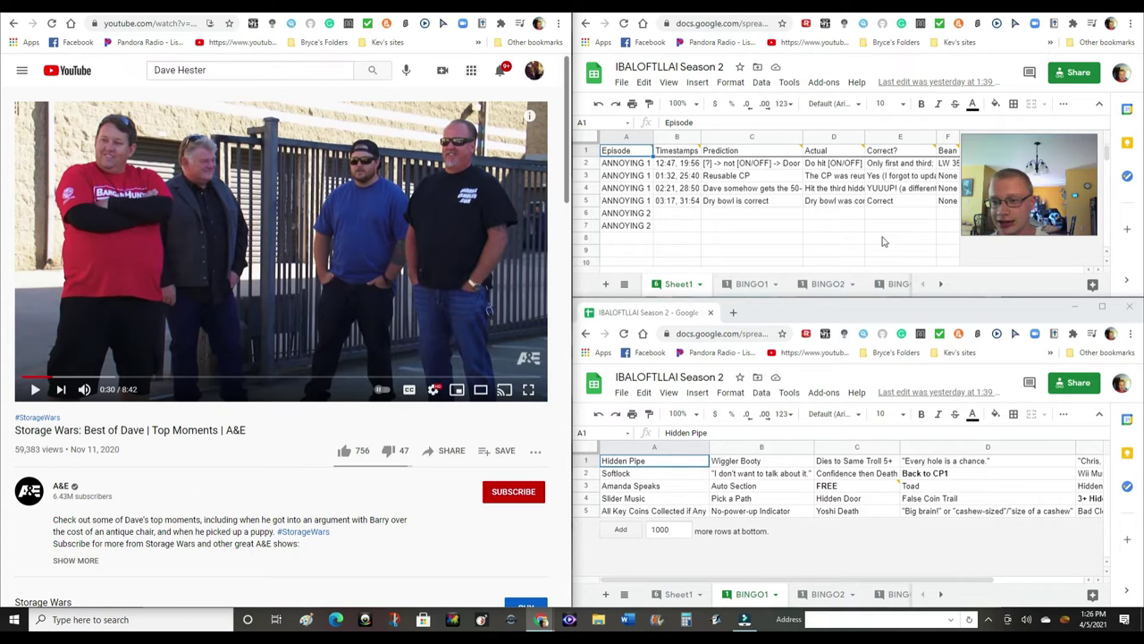
# Review E4's 'YUUUP! (a different Dave)' entry and play Storage Wars on to 0:33
pyautogui.click(891, 191)
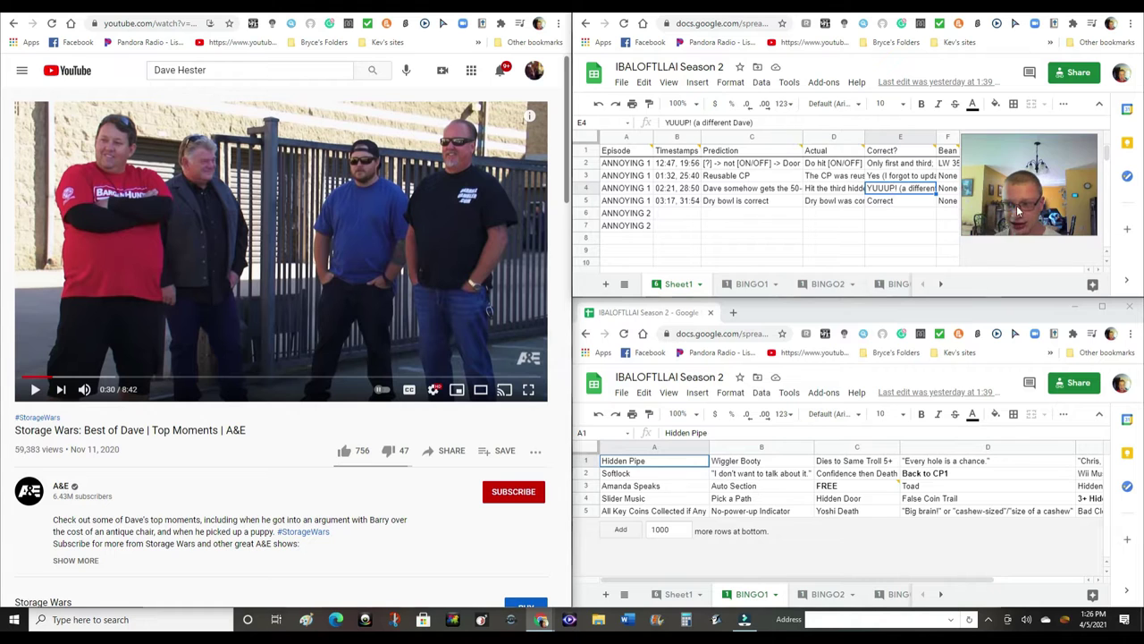
pyautogui.moveTo(182, 484); pyautogui.dragTo(144, 527)
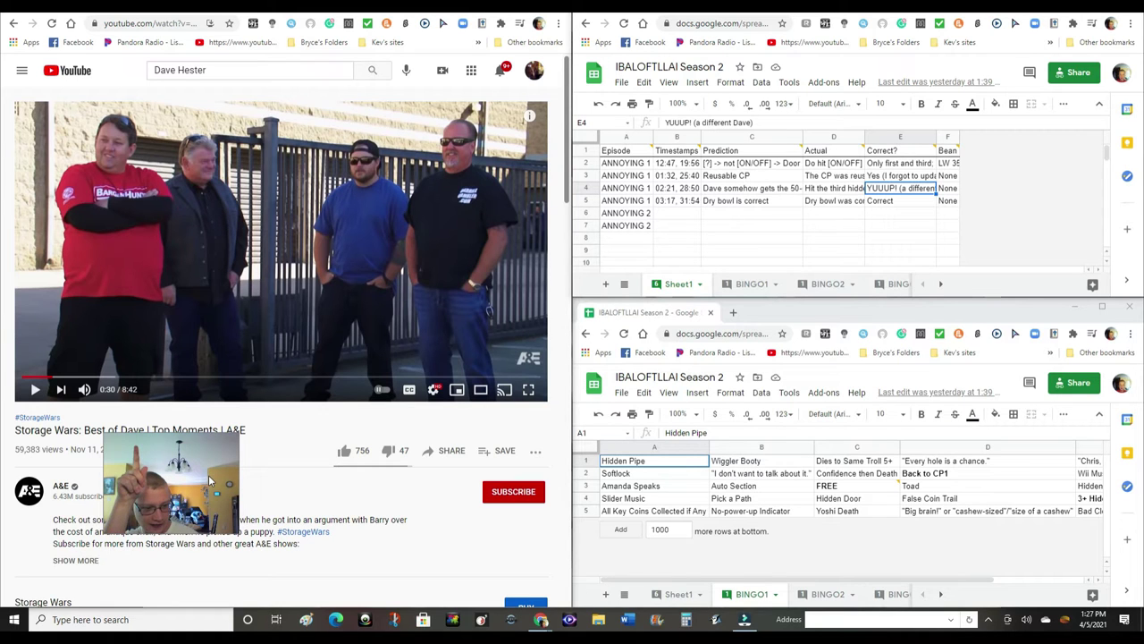
pyautogui.click(34, 391)
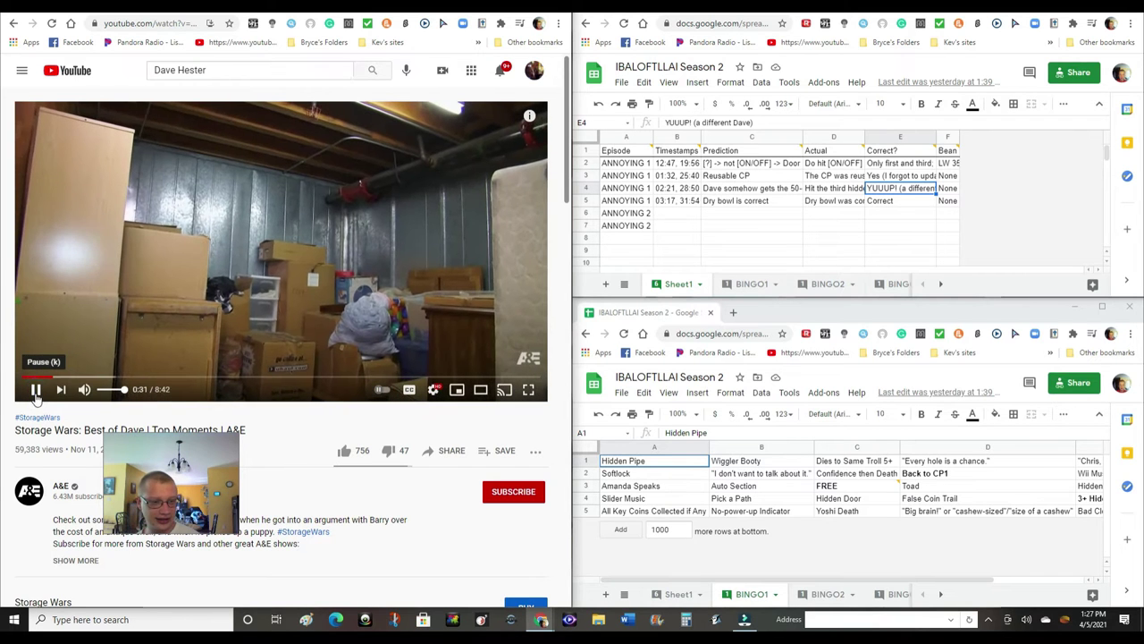
pyautogui.click(34, 391)
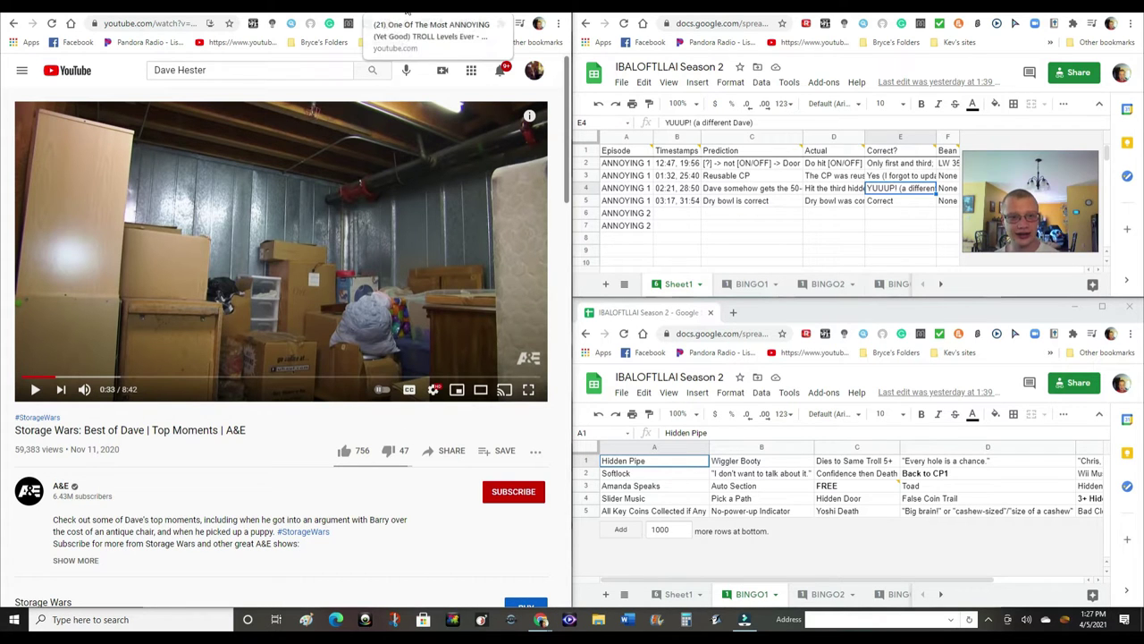
pyautogui.click(406, 13)
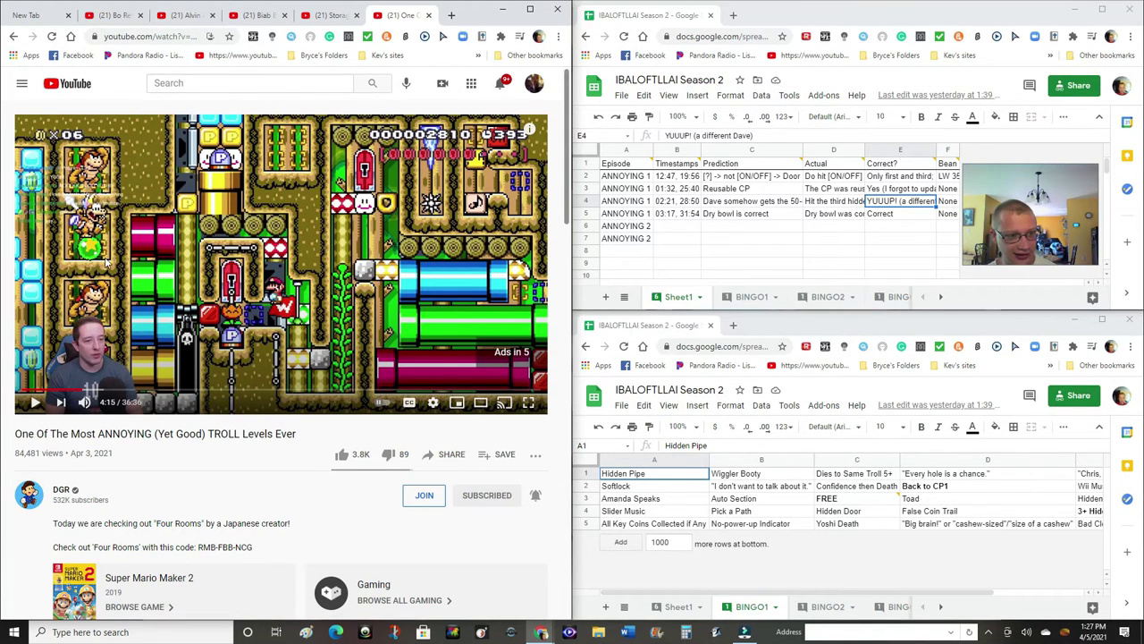
# Close the blank and Storage Wars tabs, keeping only the ANNOYING TROLL Levels video
pyautogui.click(36, 15)
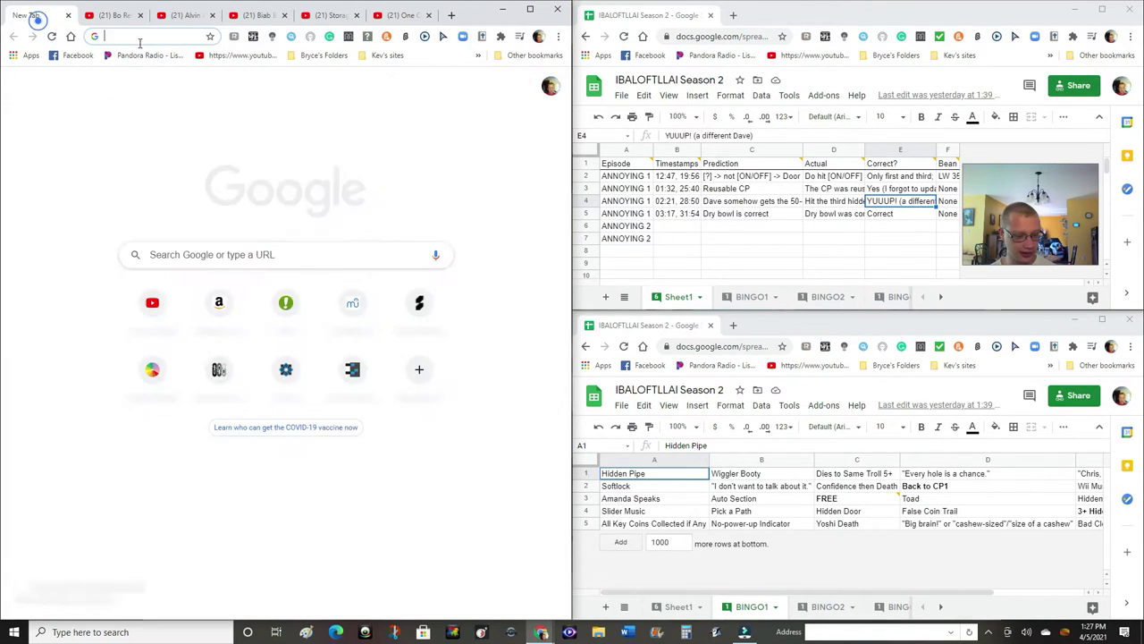
pyautogui.click(310, 15)
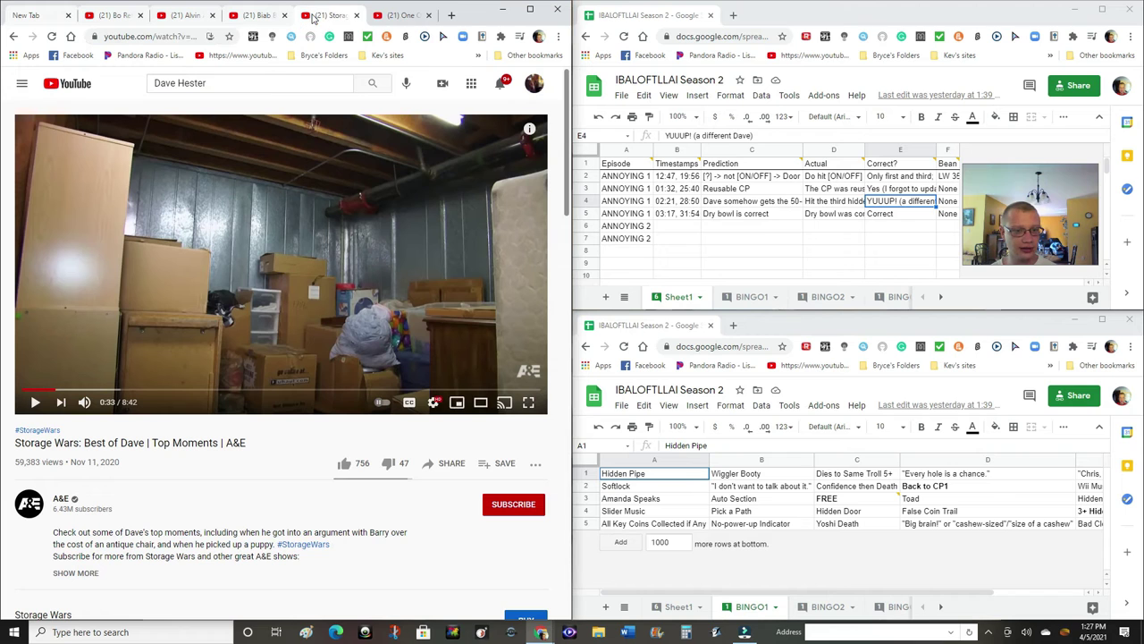
pyautogui.rightClick(313, 17)
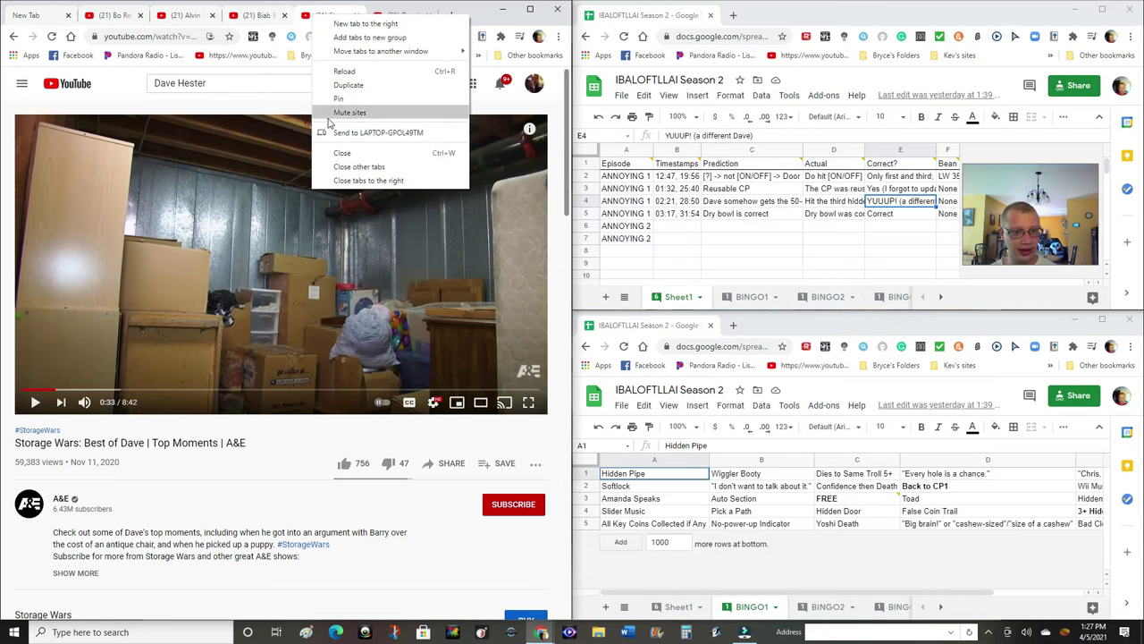
pyautogui.click(330, 155)
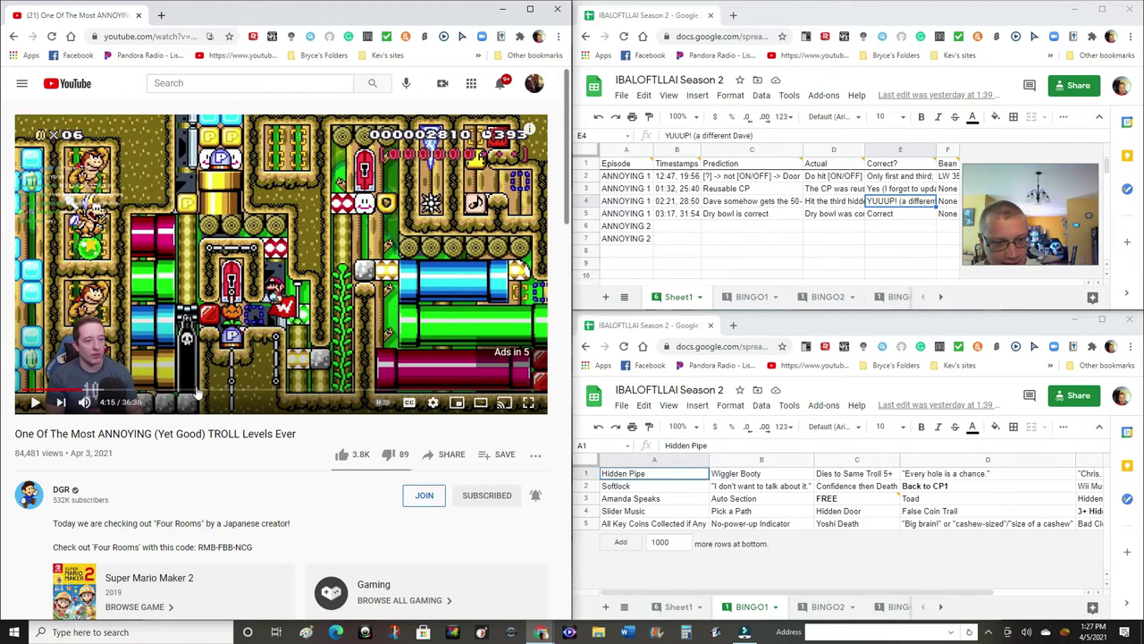
# Skip the ad and play the TROLL Levels video, pausing at 4:24 and then 4:36
pyautogui.click(36, 402)
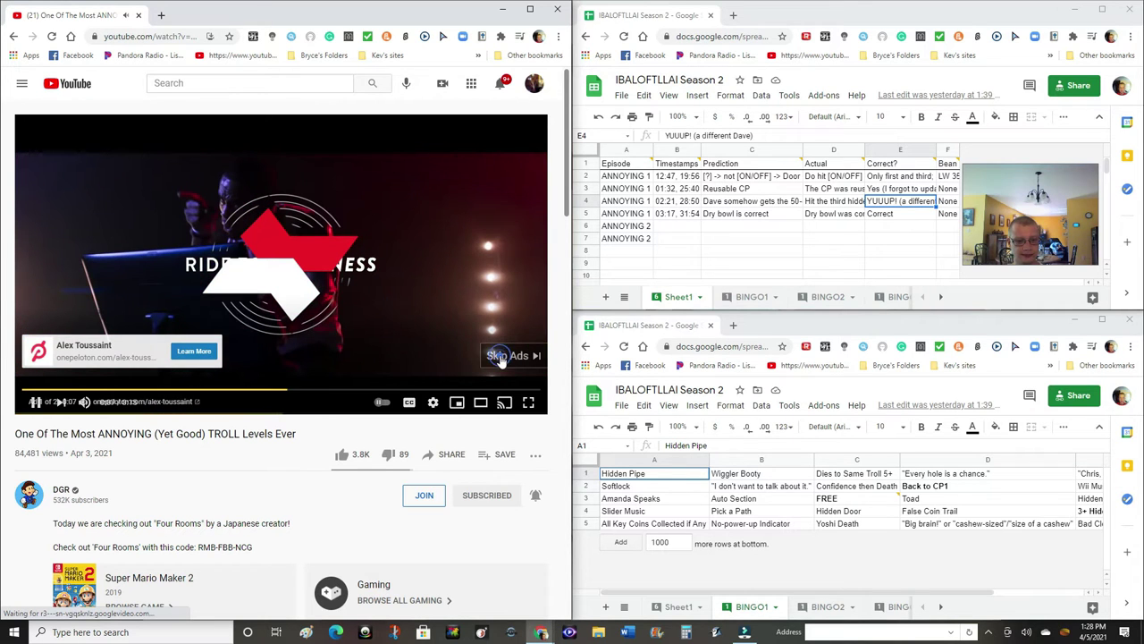
pyautogui.click(500, 355)
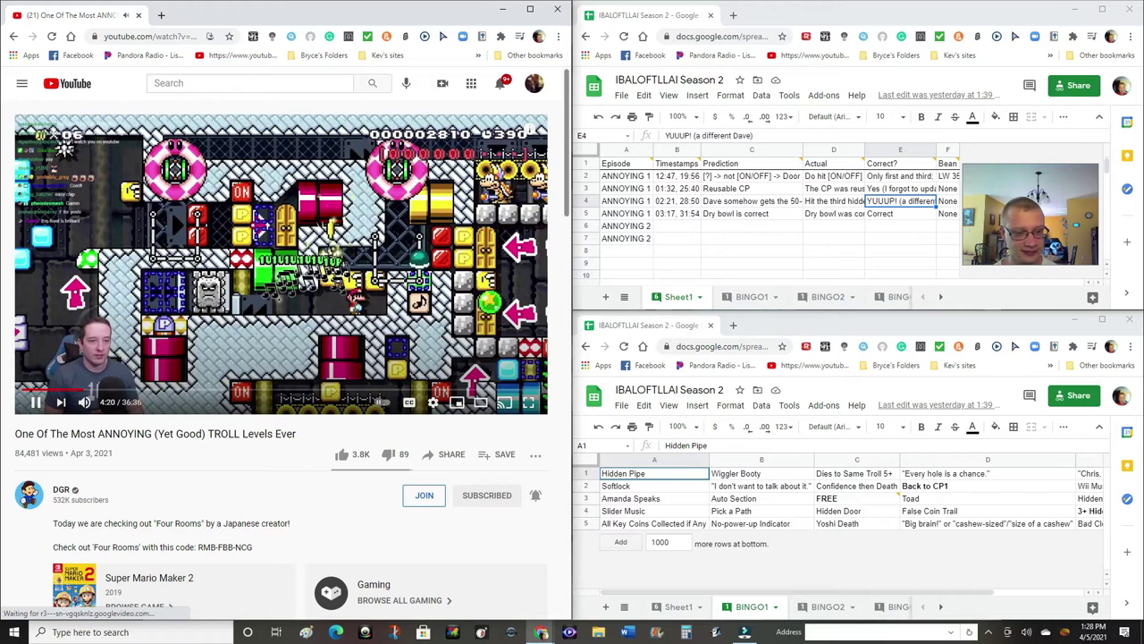
pyautogui.click(34, 403)
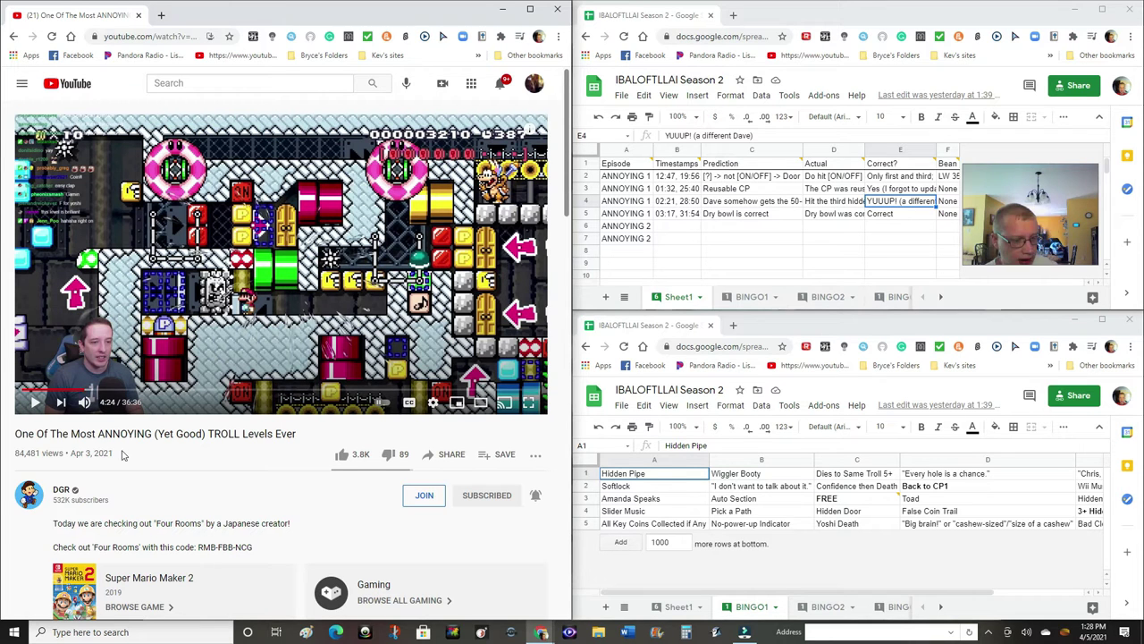
pyautogui.click(36, 404)
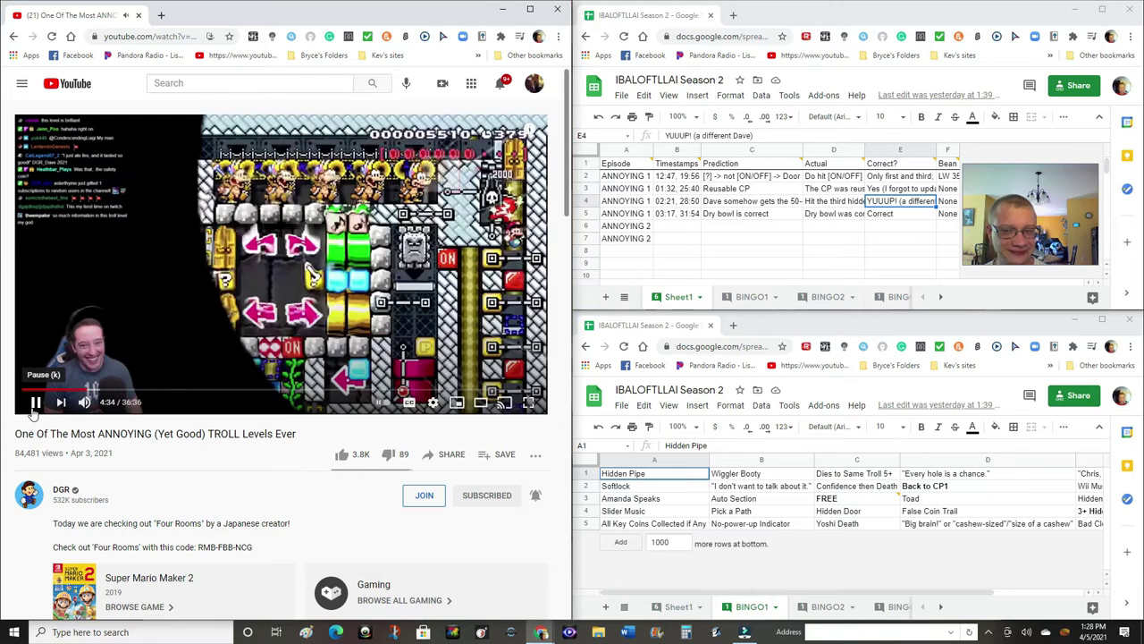
pyautogui.click(29, 404)
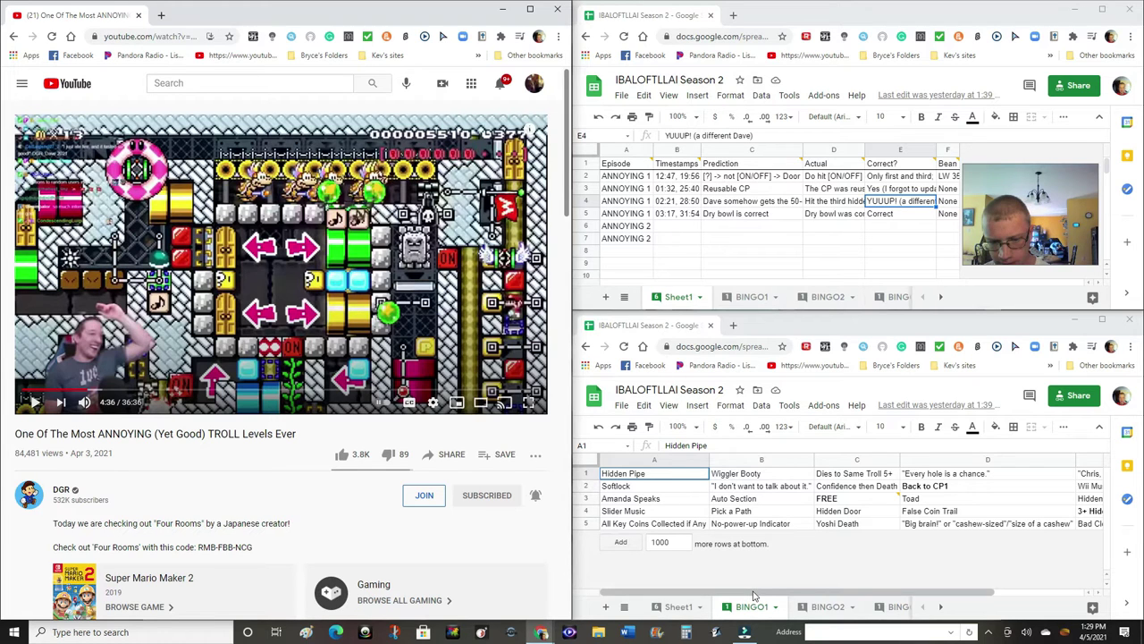
pyautogui.moveTo(756, 592)
pyautogui.mouseDown()
pyautogui.moveTo(861, 577)
pyautogui.moveTo(818, 576)
pyautogui.mouseUp()
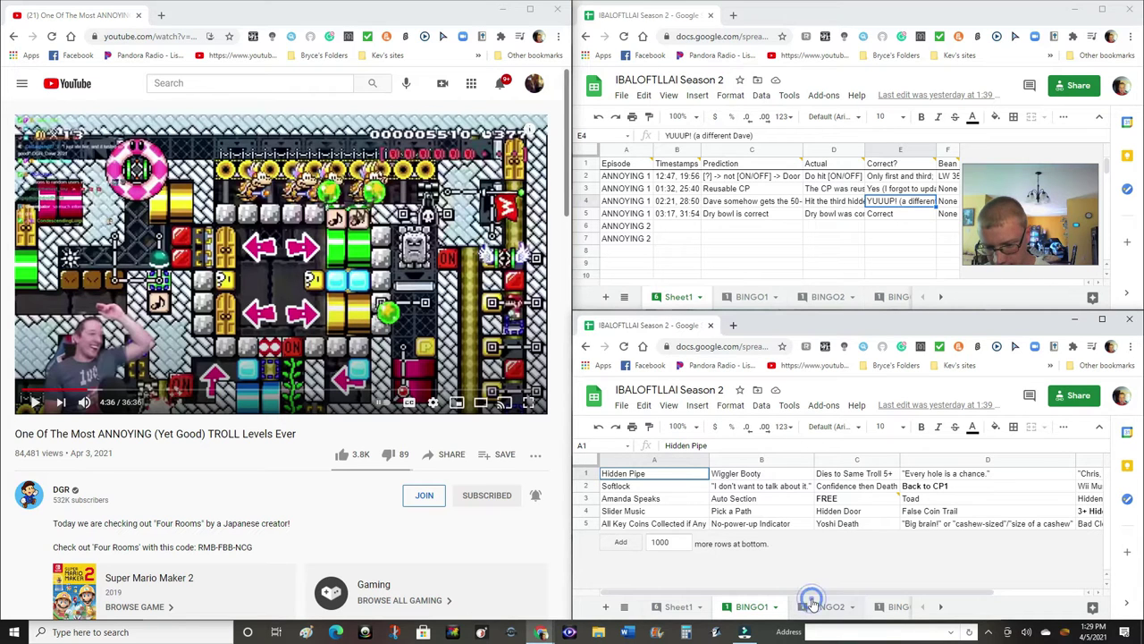
# On BINGO3, append the alternative quote "I don't understand!" to square C2
pyautogui.click(814, 605)
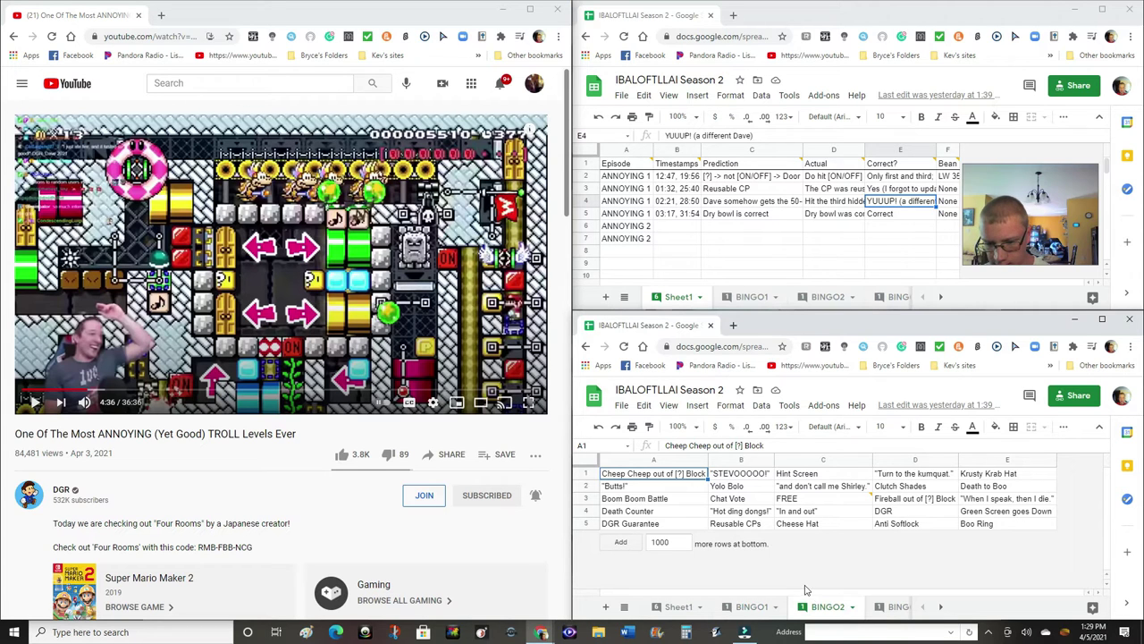
pyautogui.click(876, 607)
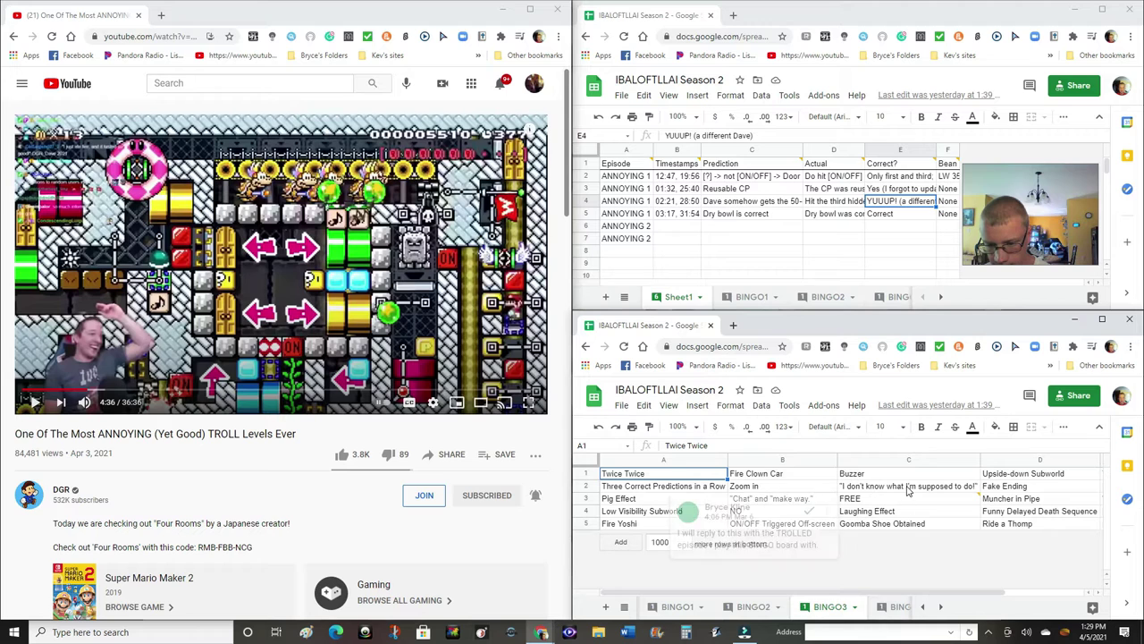
pyautogui.click(908, 490)
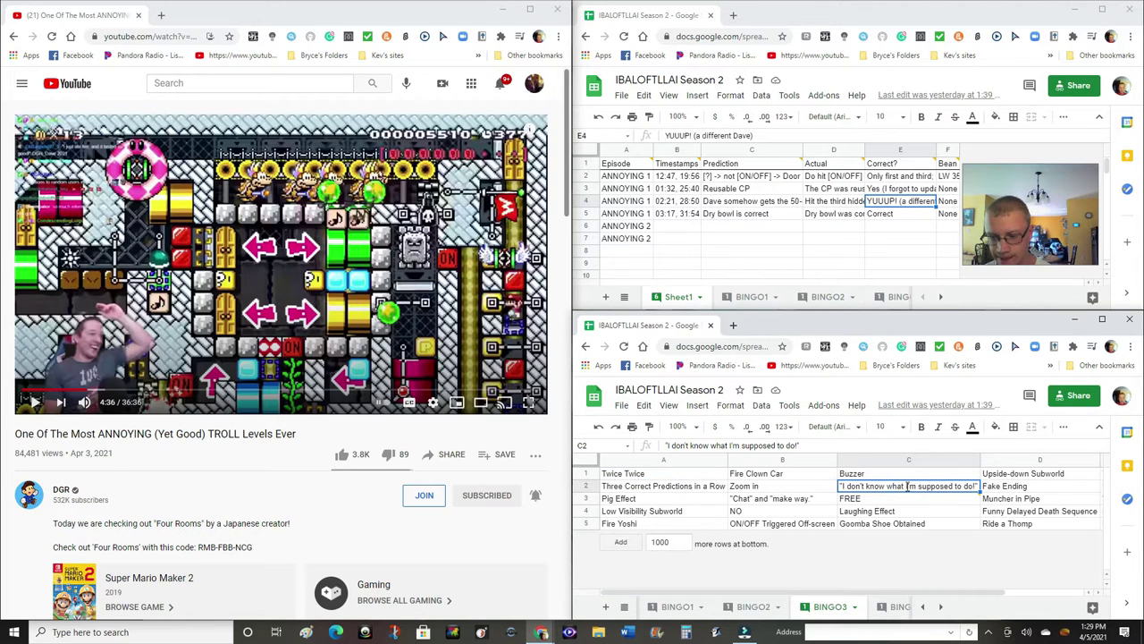
pyautogui.doubleClick(908, 486)
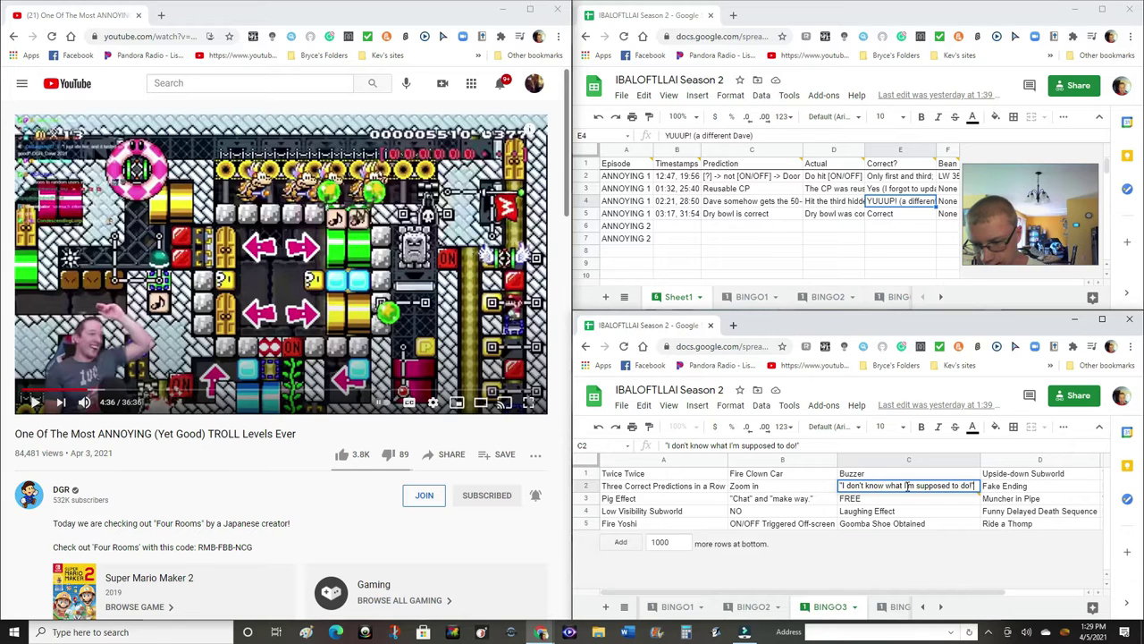
pyautogui.write('(')
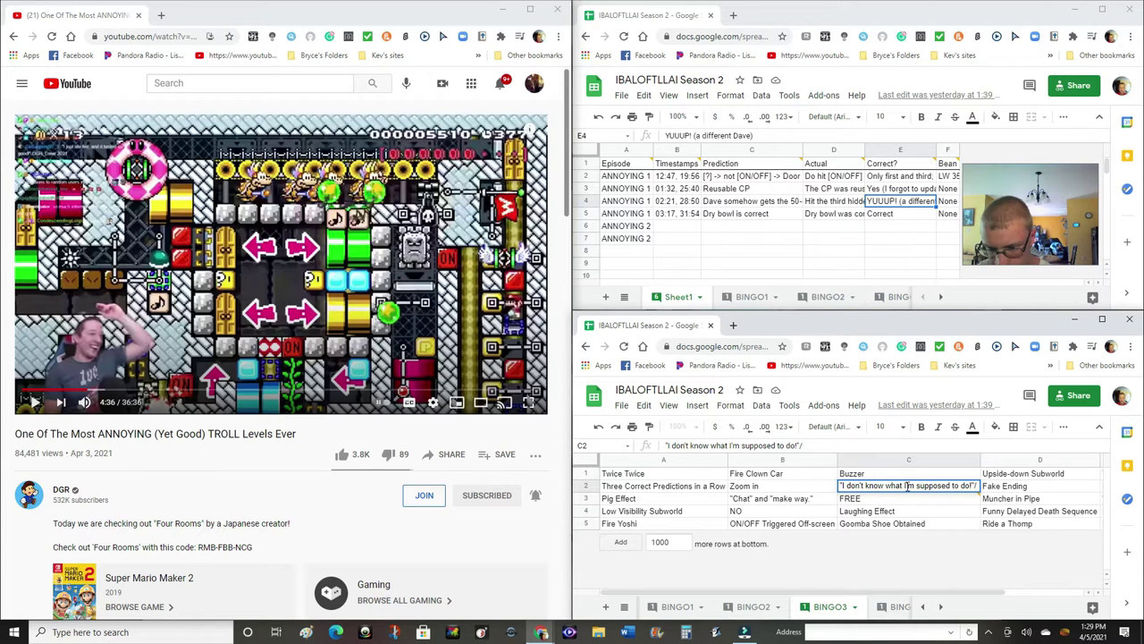
pyautogui.write('"I don\'t understand')
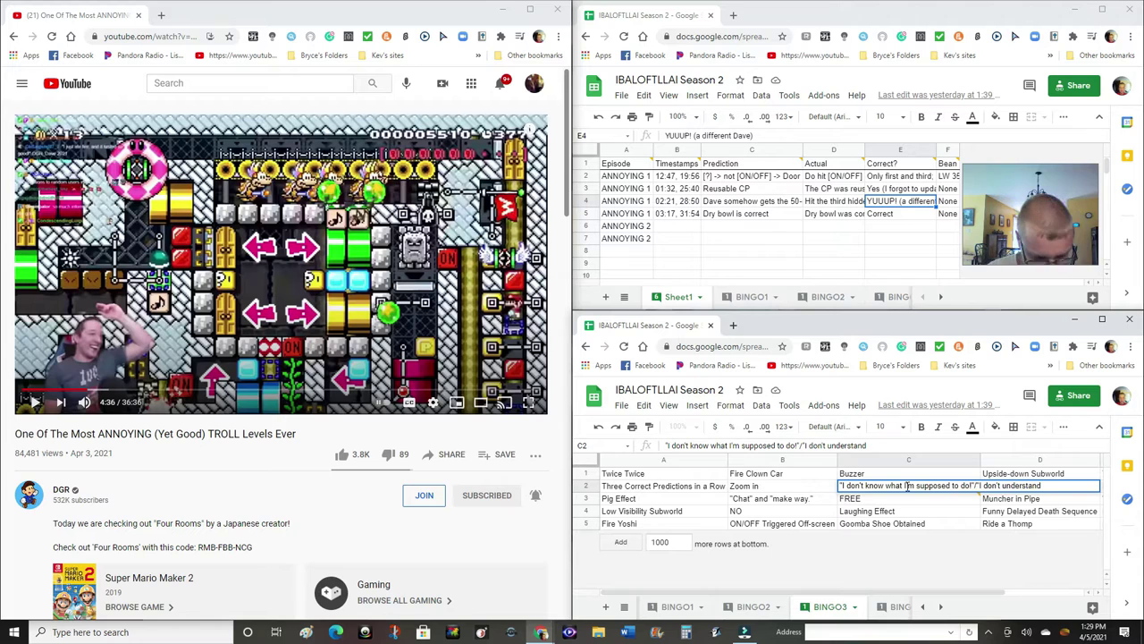
pyautogui.write('"!')
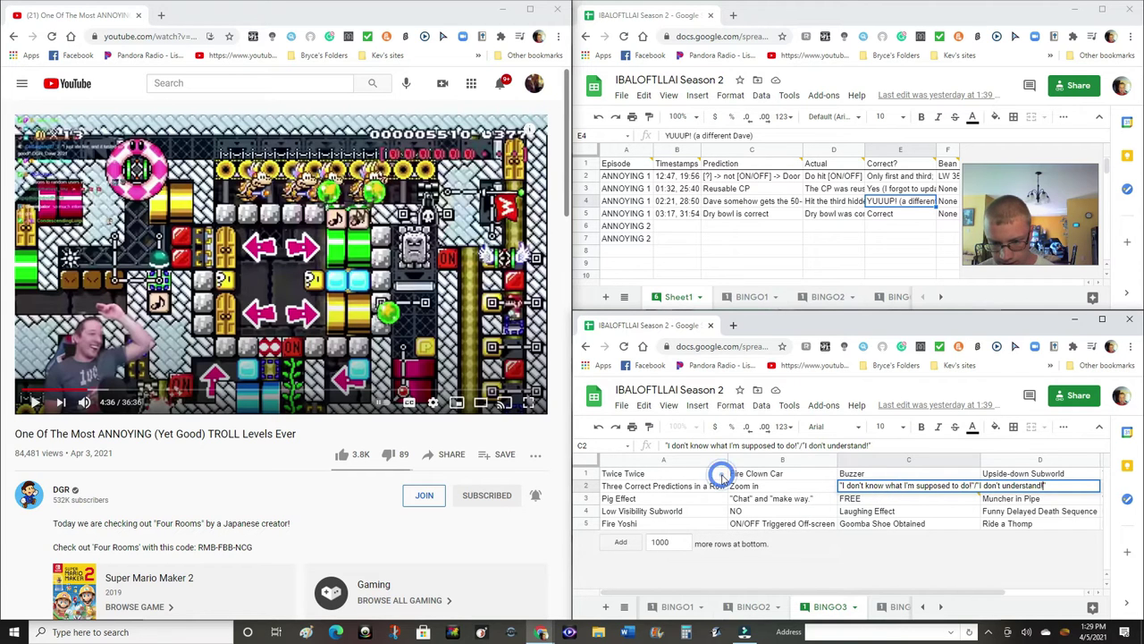
pyautogui.click(587, 459)
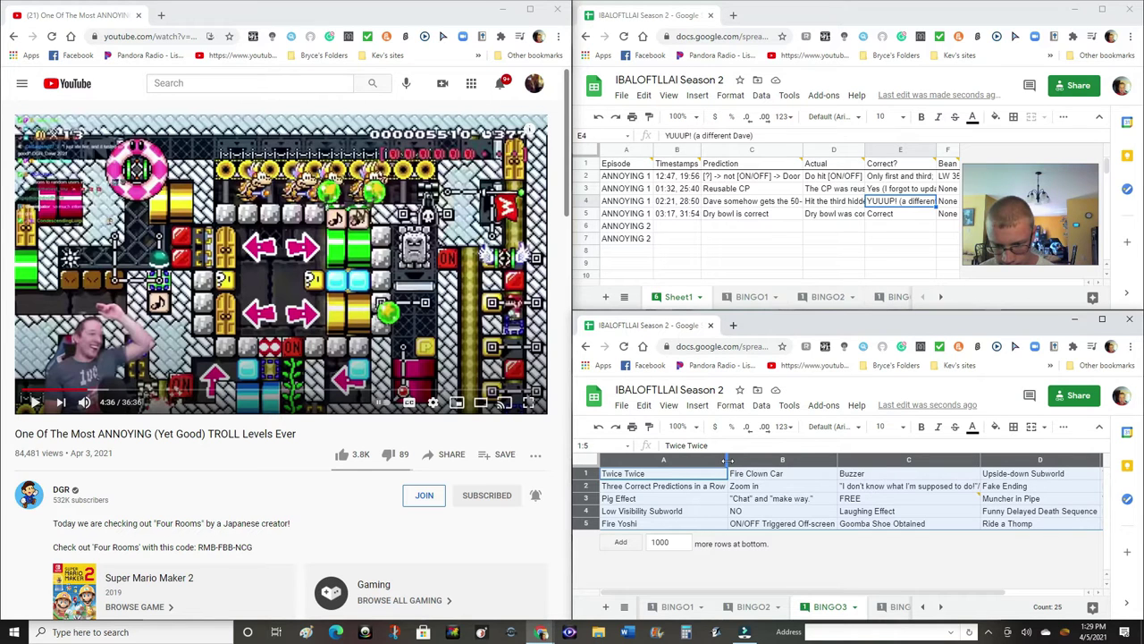
# Put quote marks around "I don't" in C2 and delete the repeated "I don't"
pyautogui.click(863, 483)
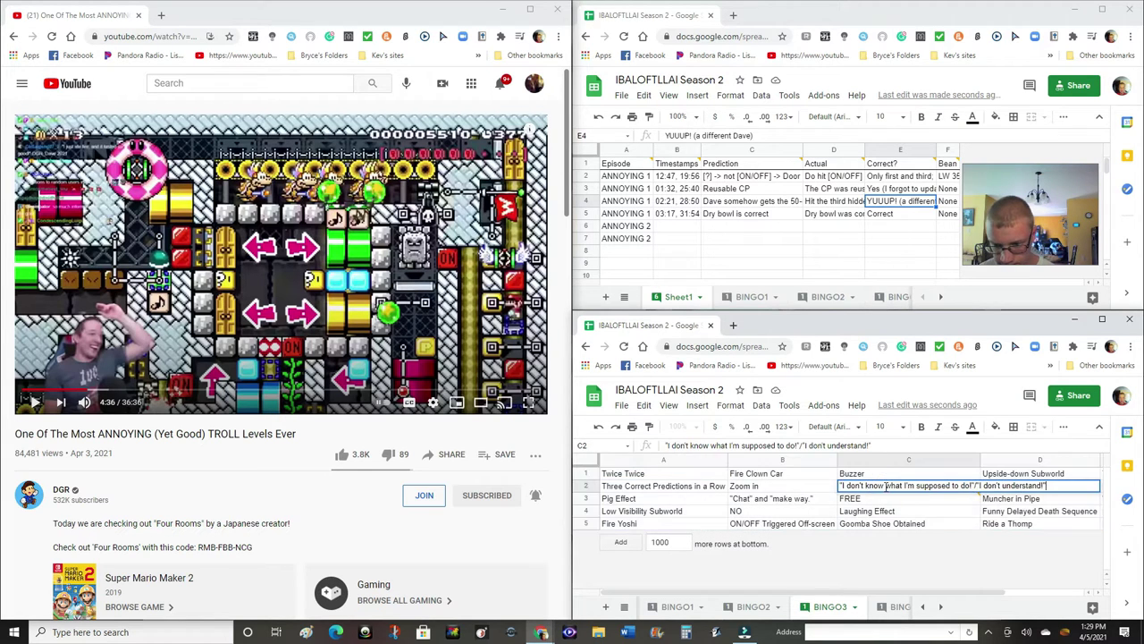
pyautogui.moveTo(927, 498)
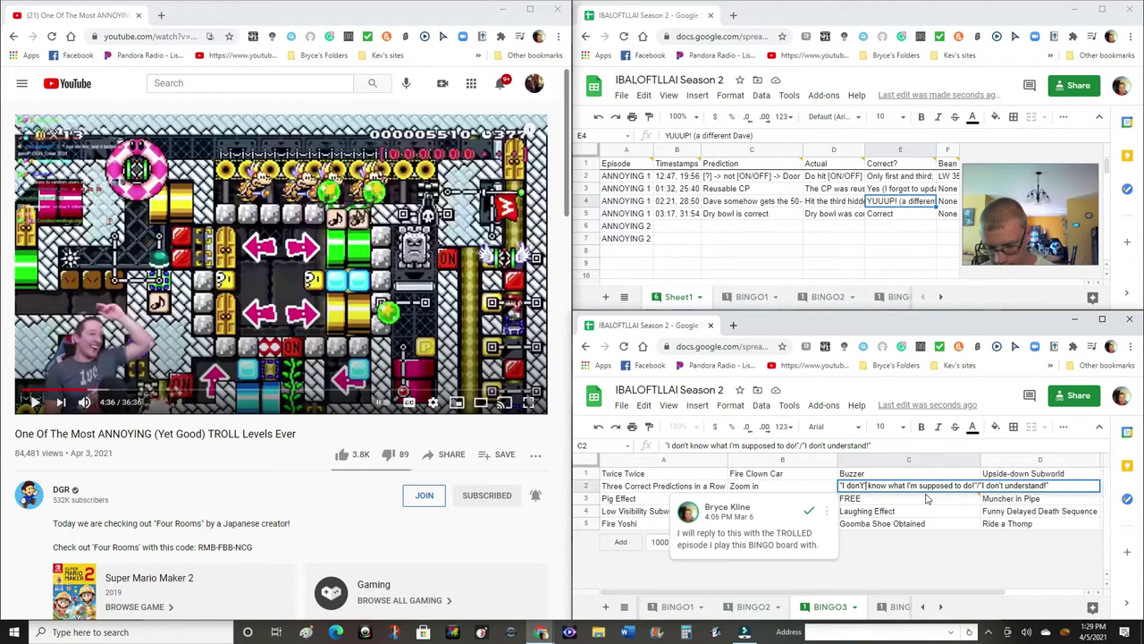
pyautogui.doubleClick(864, 485)
pyautogui.write('"')
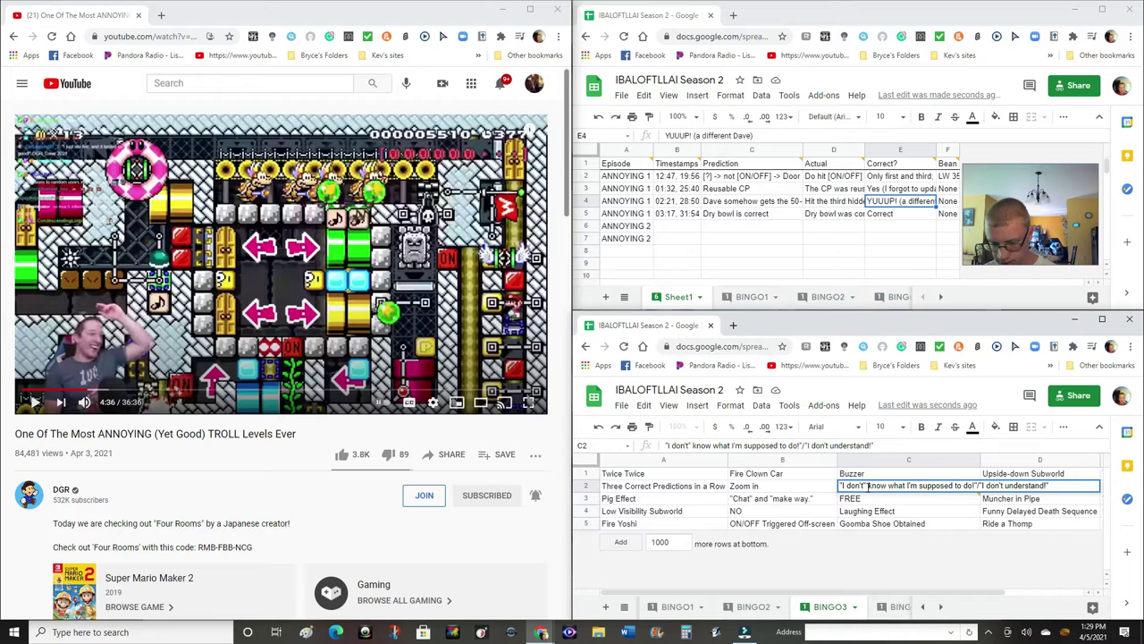
pyautogui.click(867, 486)
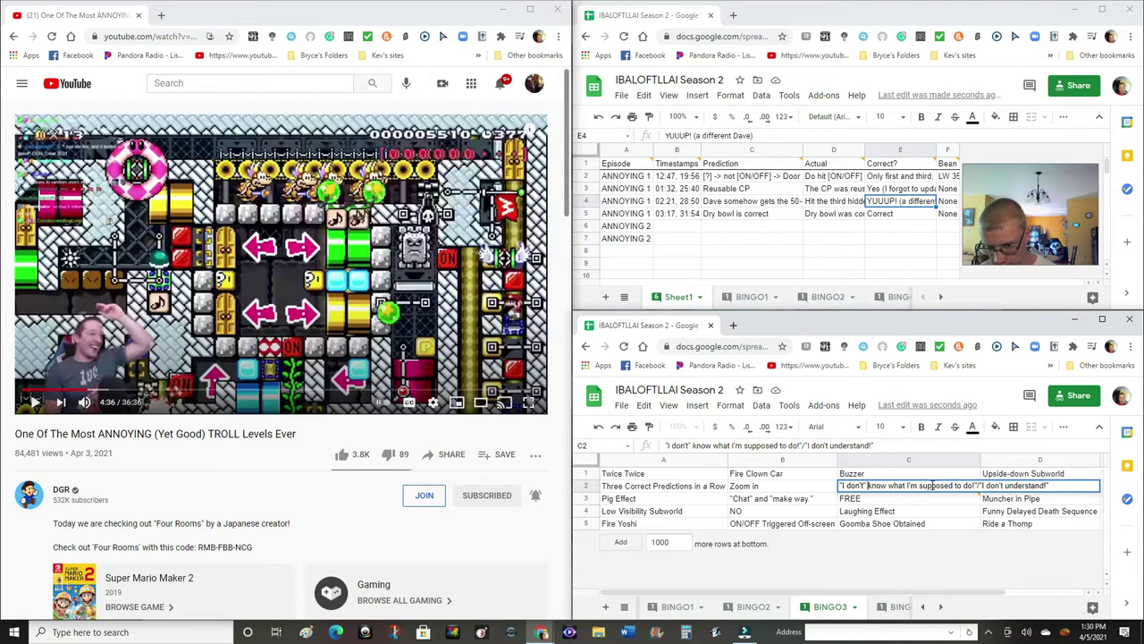
pyautogui.write('"')
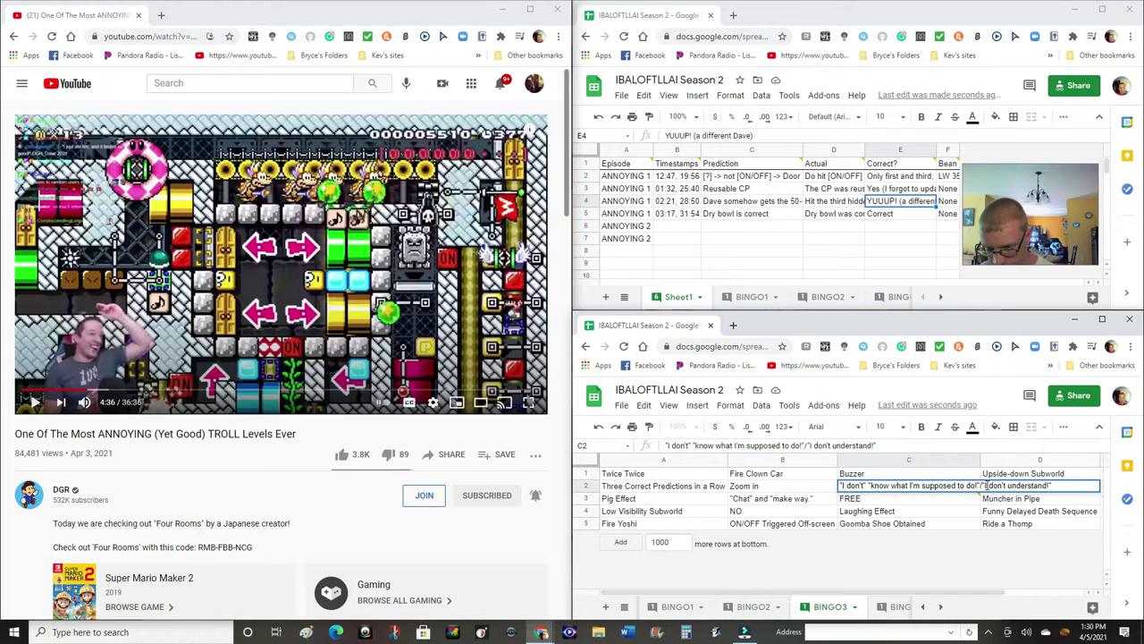
pyautogui.moveTo(1008, 486); pyautogui.dragTo(986, 485)
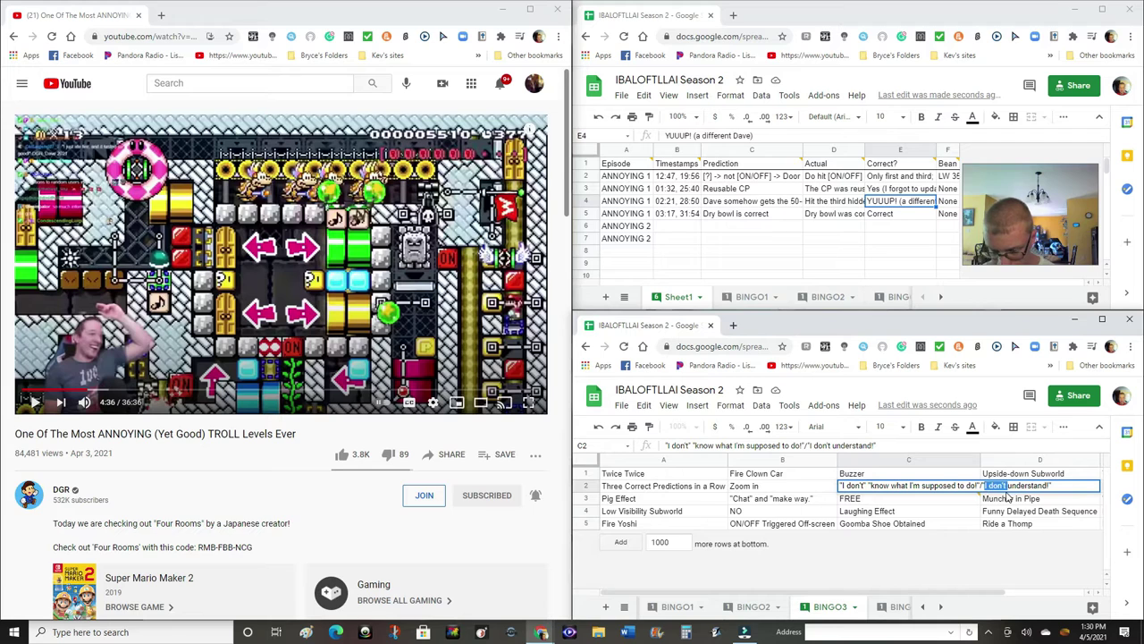
pyautogui.press('BackSpace')
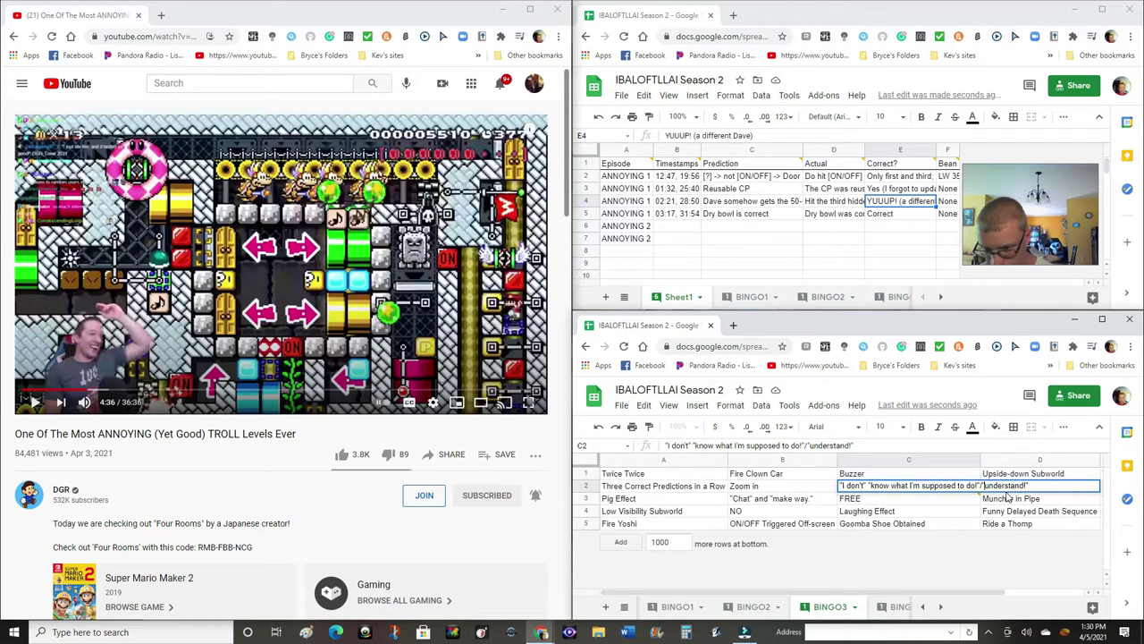
pyautogui.click(684, 610)
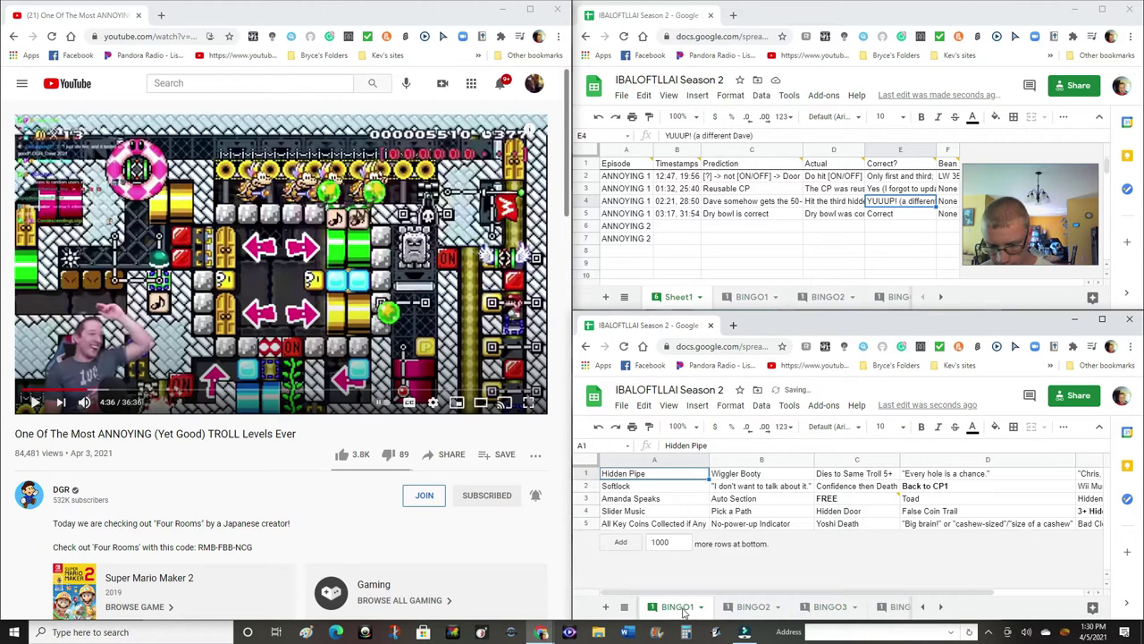
# Play the troll-level video to 4:43, then on to 4:45, pausing each time
pyautogui.click(36, 403)
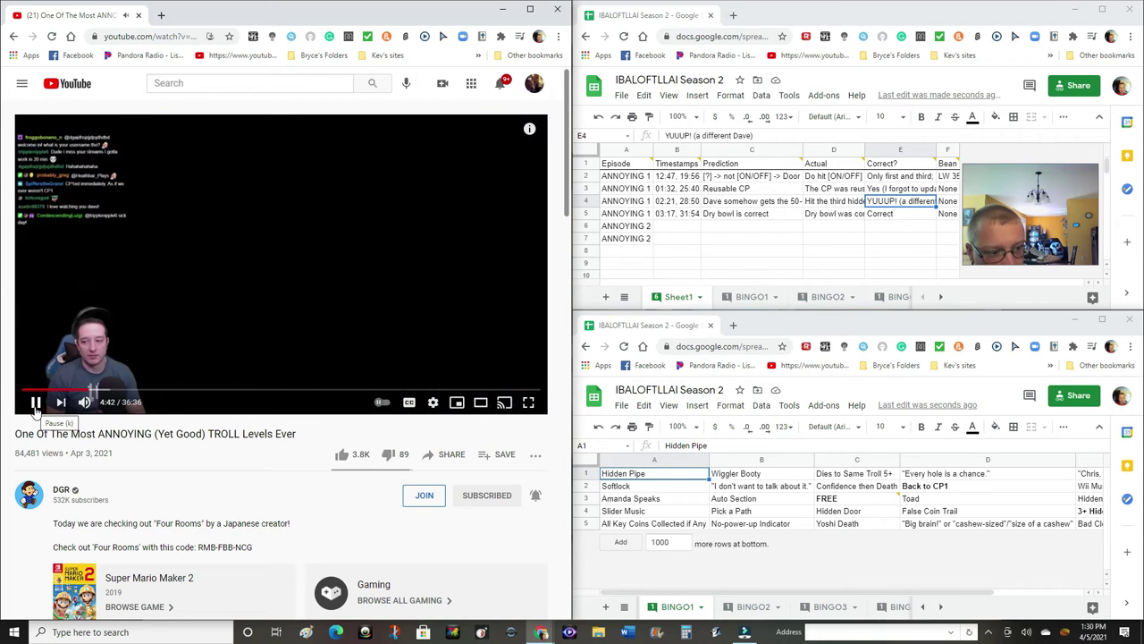
pyautogui.click(35, 404)
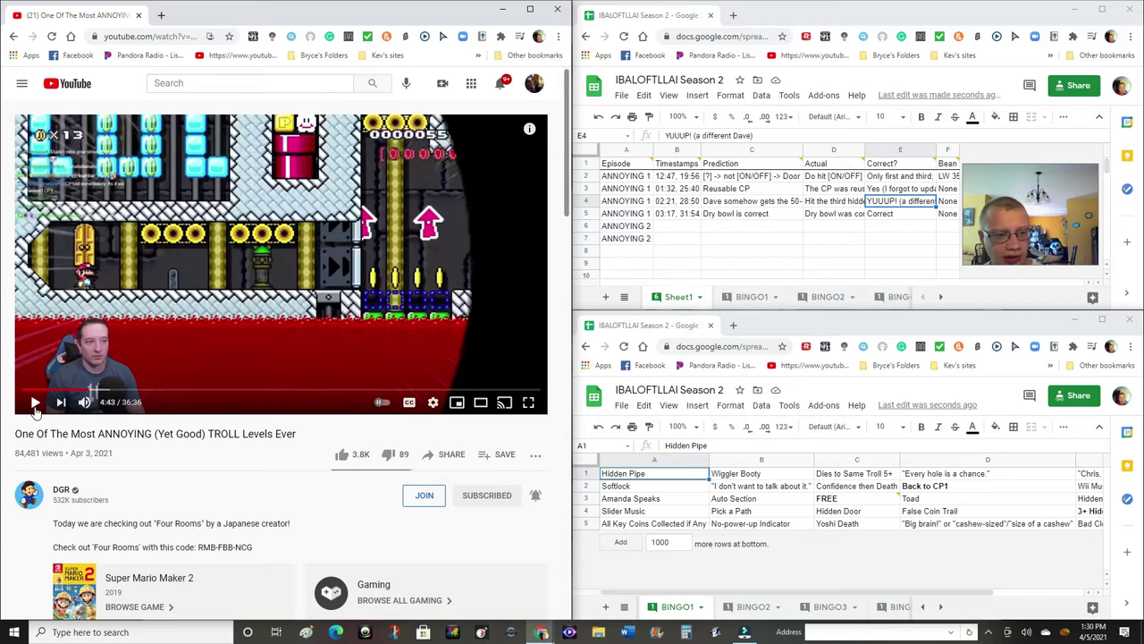
pyautogui.click(35, 404)
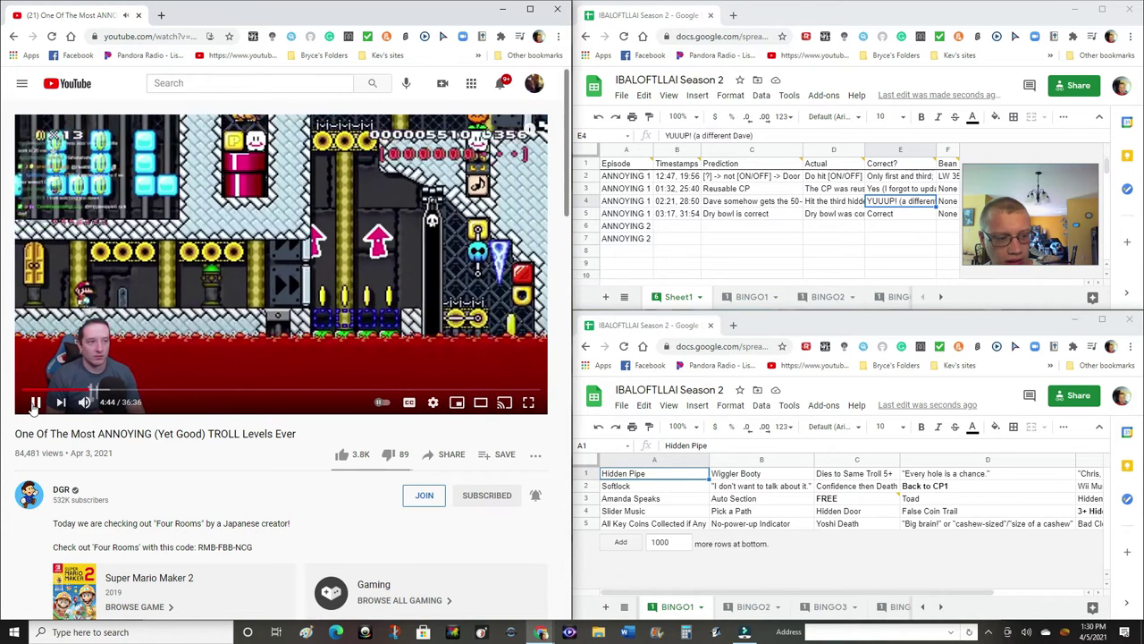
pyautogui.click(34, 404)
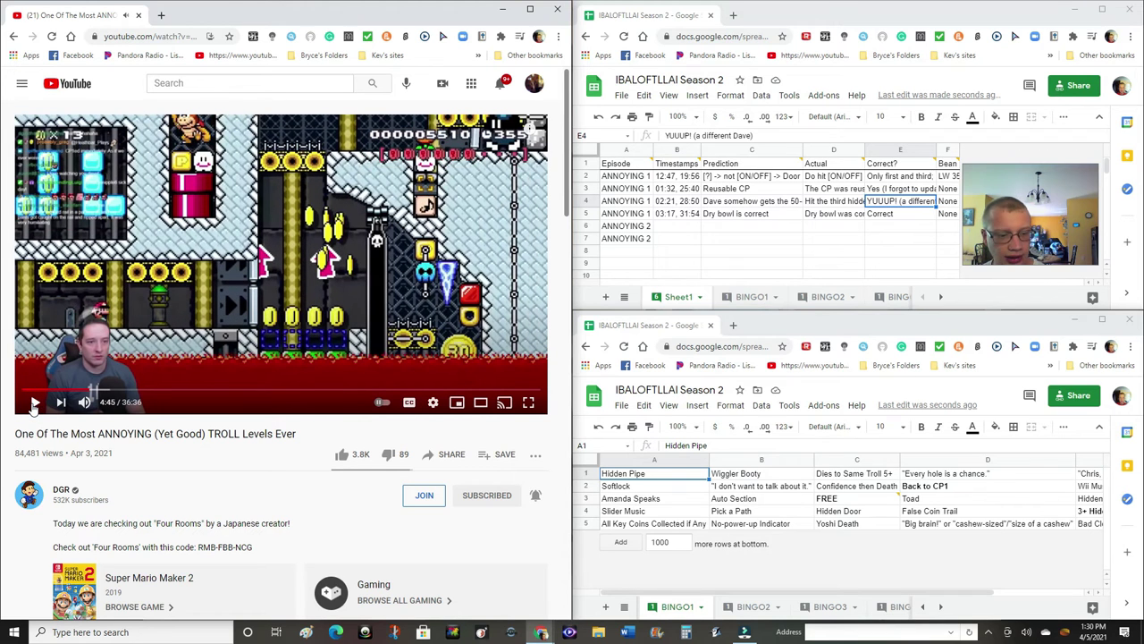
pyautogui.click(669, 228)
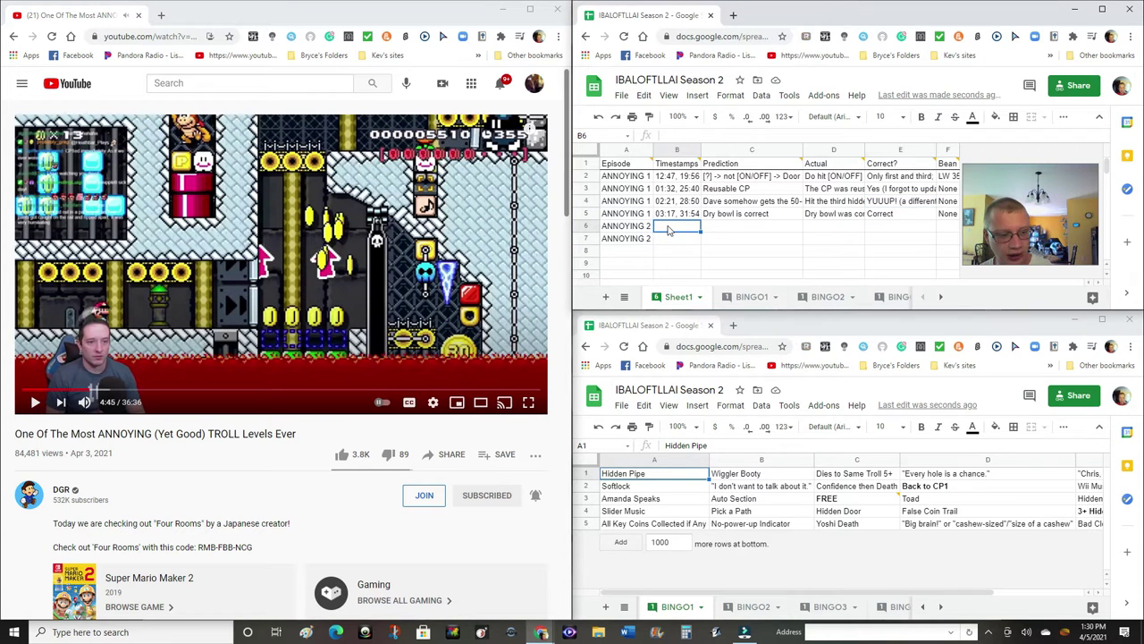
# Enter 4:45 in B6, then retype it as 04:45 to fix the time display
pyautogui.write('4:')
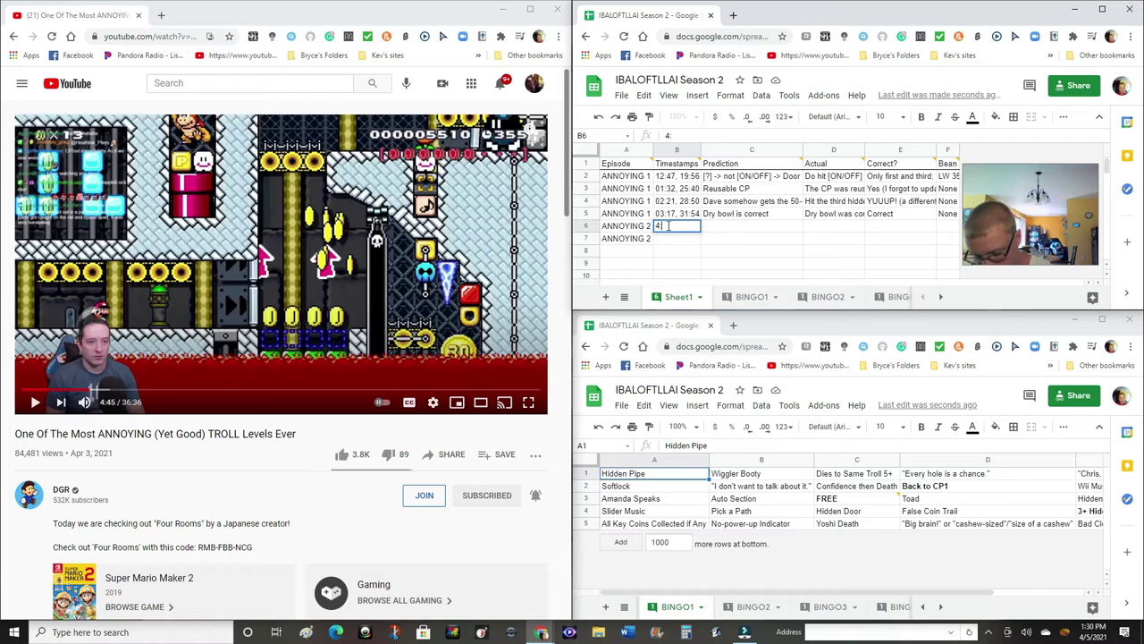
pyautogui.write('45')
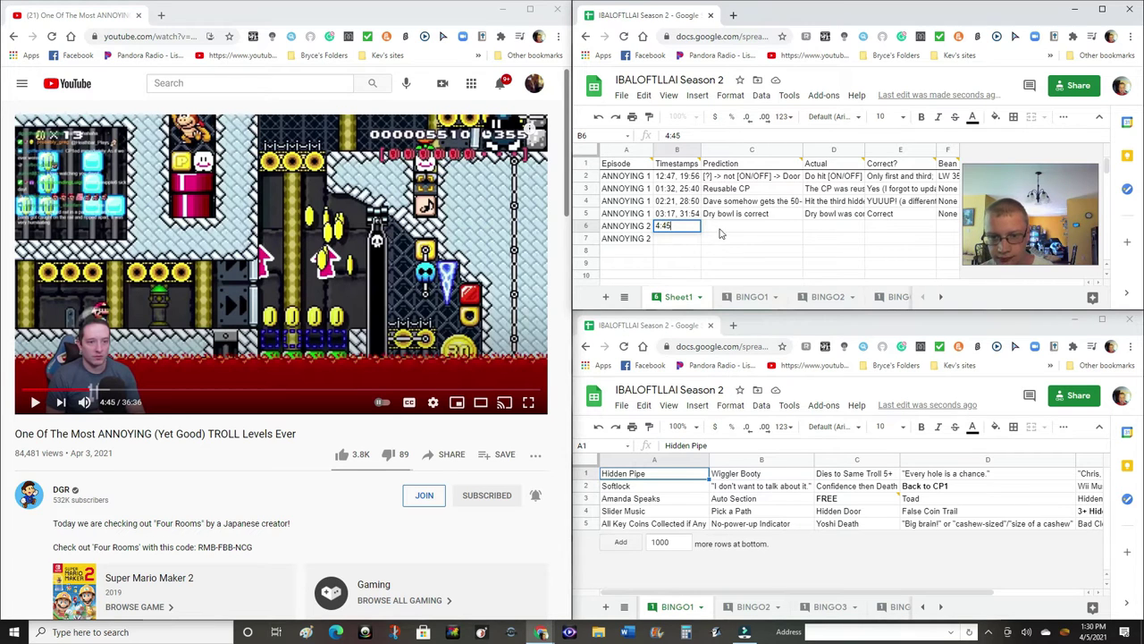
pyautogui.hotkey('shift', 'Tab')
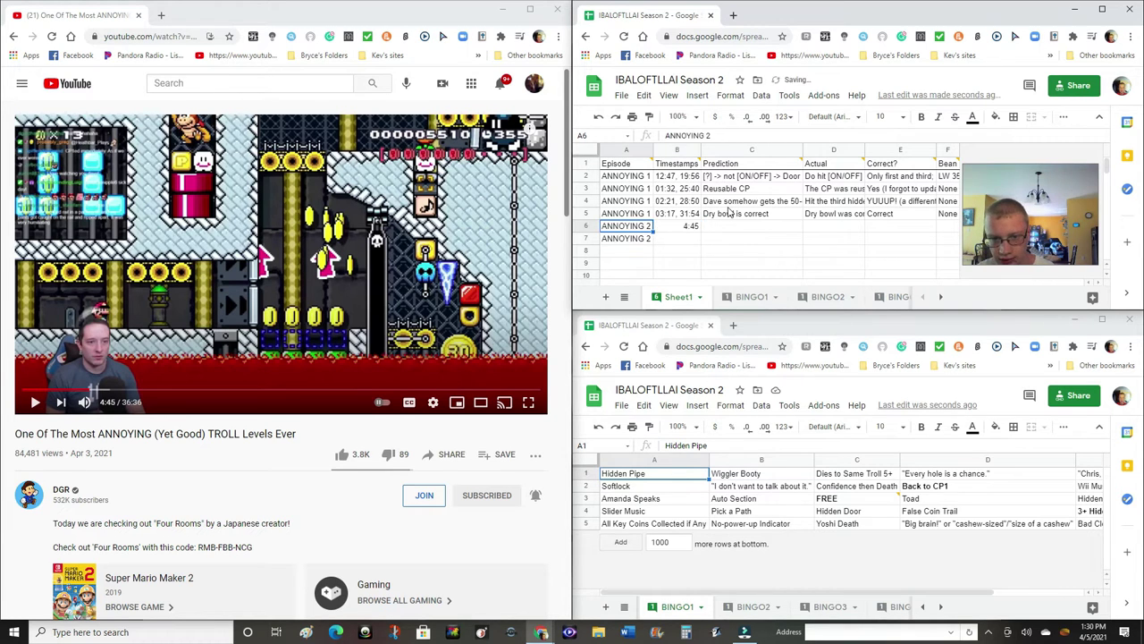
pyautogui.click(683, 227)
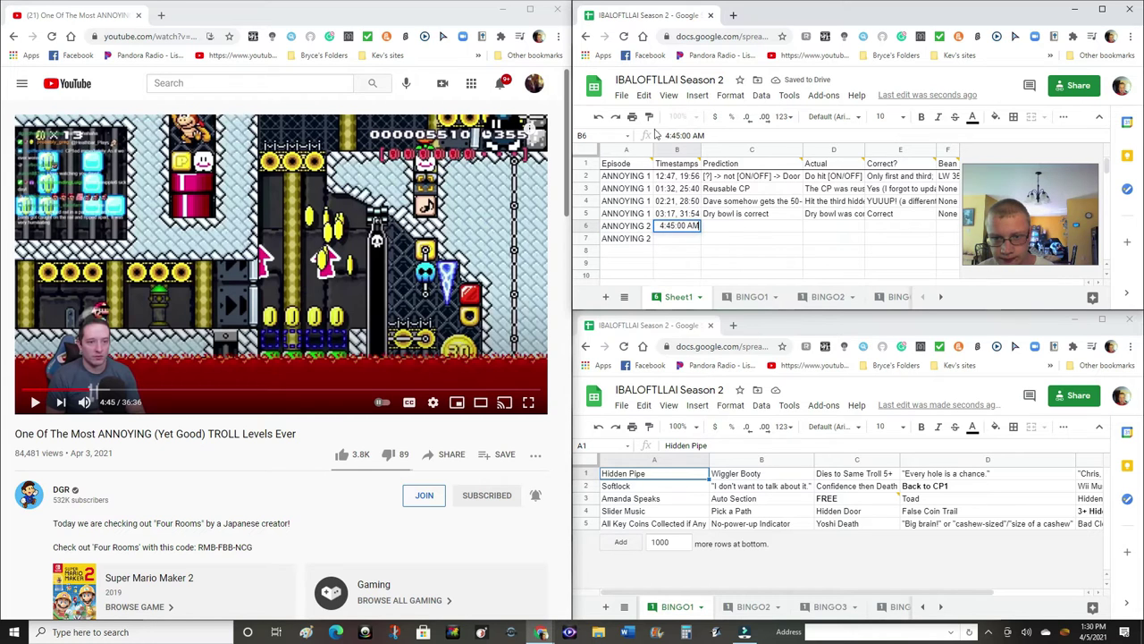
pyautogui.moveTo(665, 135); pyautogui.dragTo(680, 136)
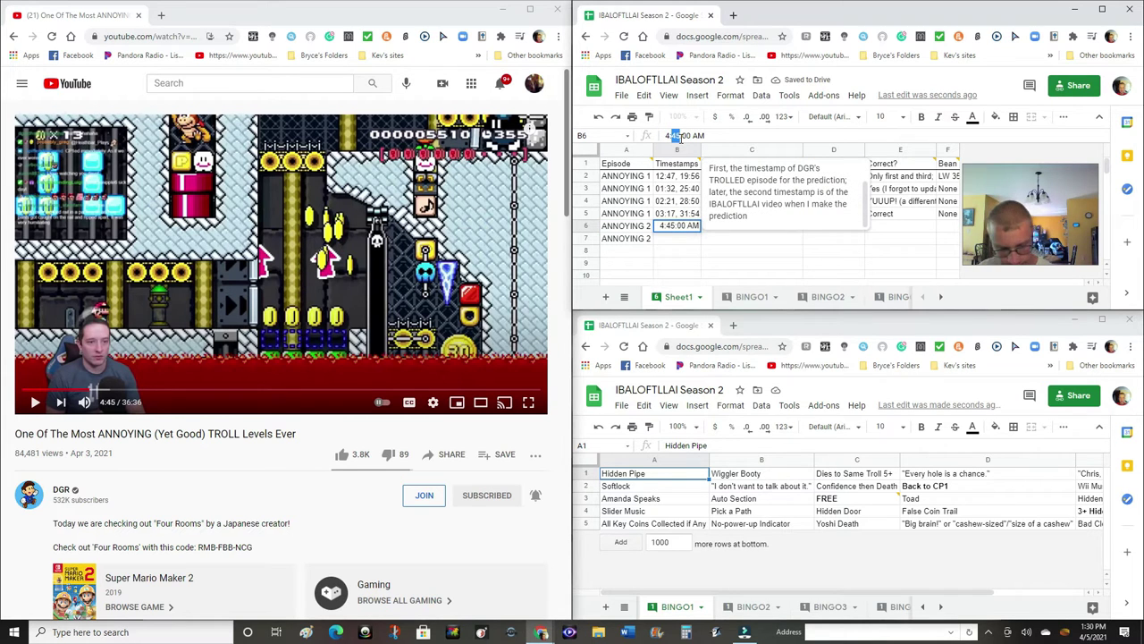
pyautogui.write('04')
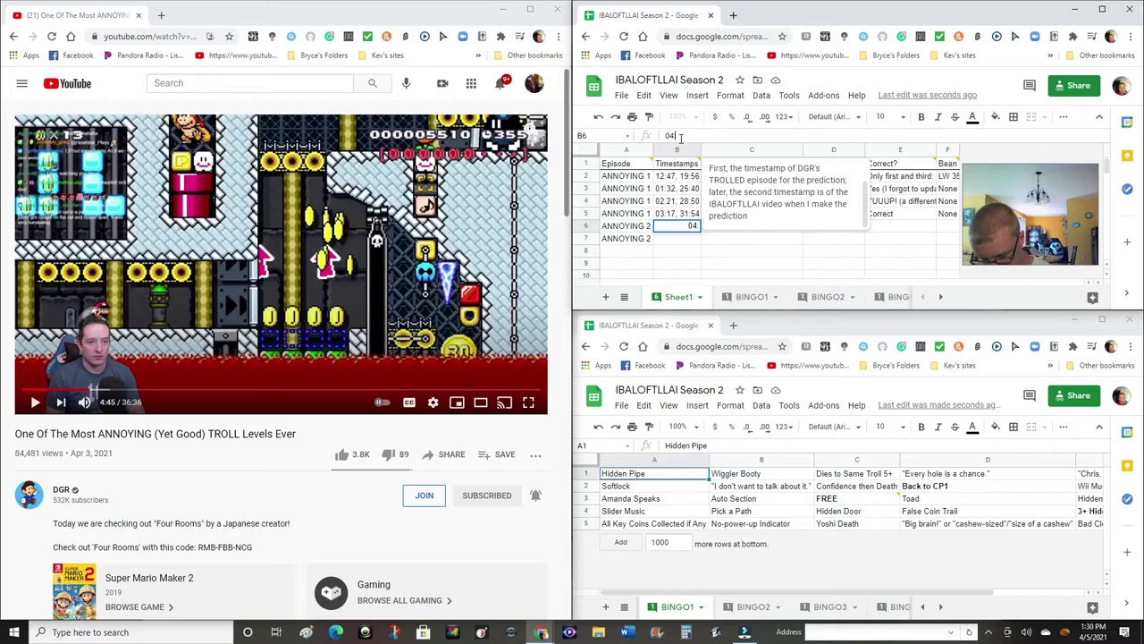
pyautogui.write(':45')
pyautogui.press('Return')
pyautogui.click(726, 227)
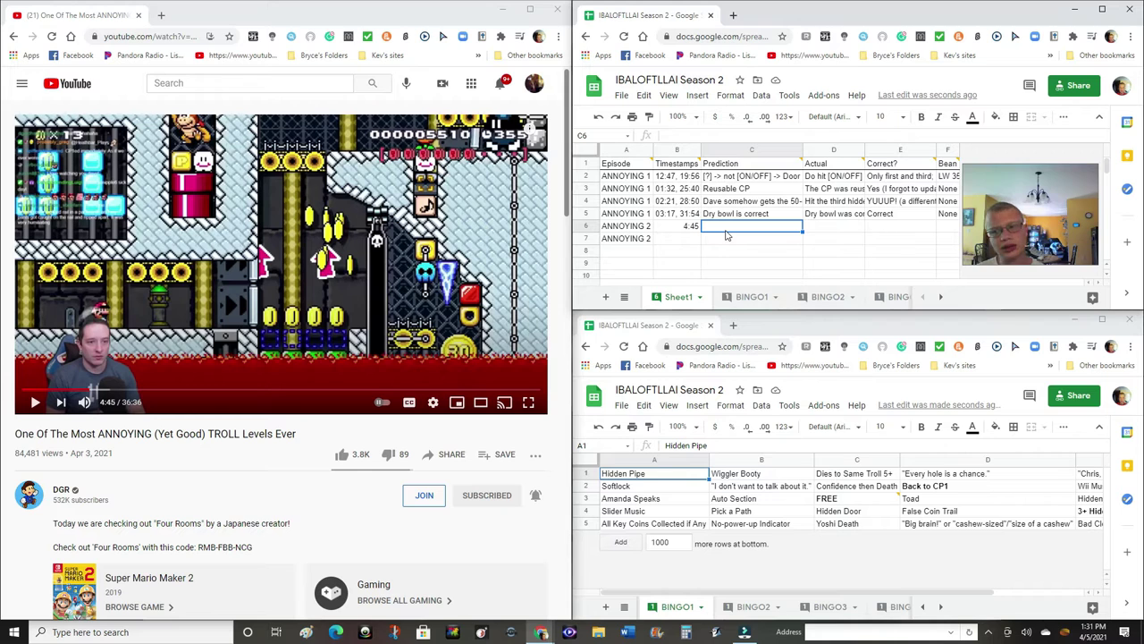
# Undo an accidental 'F' typed into the BINGO1 board
pyautogui.click(860, 581)
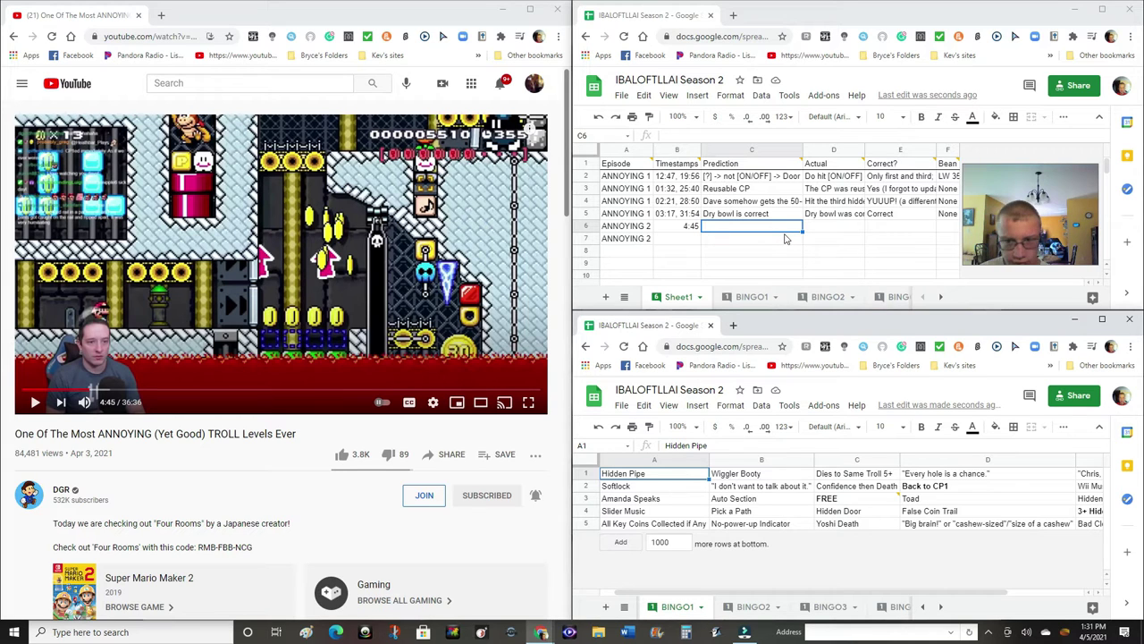
pyautogui.write('F')
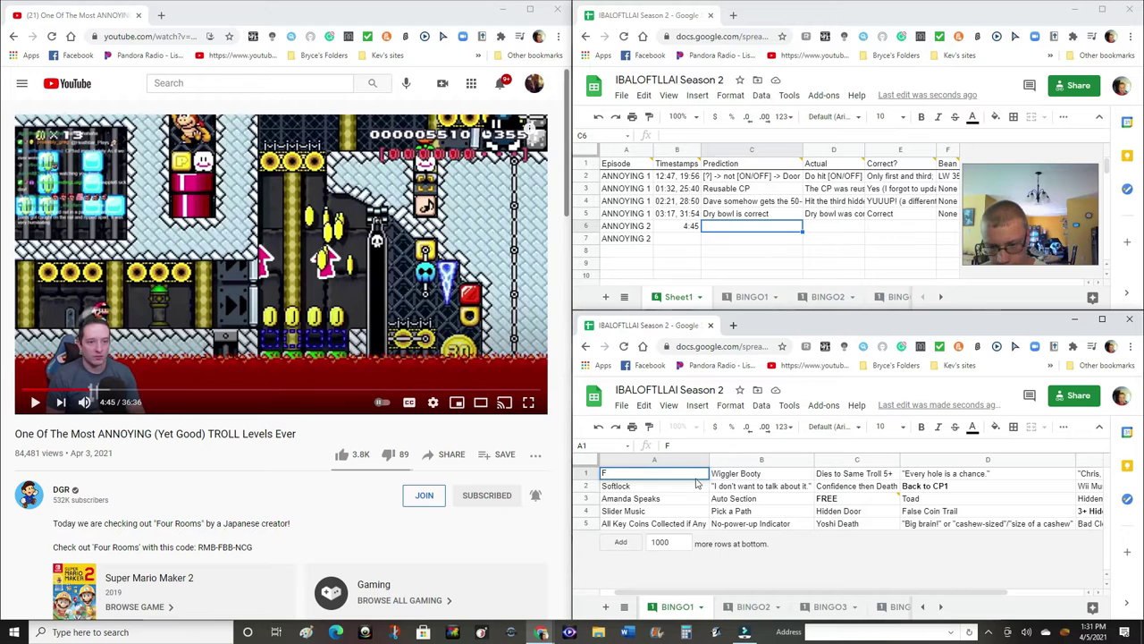
pyautogui.click(693, 487)
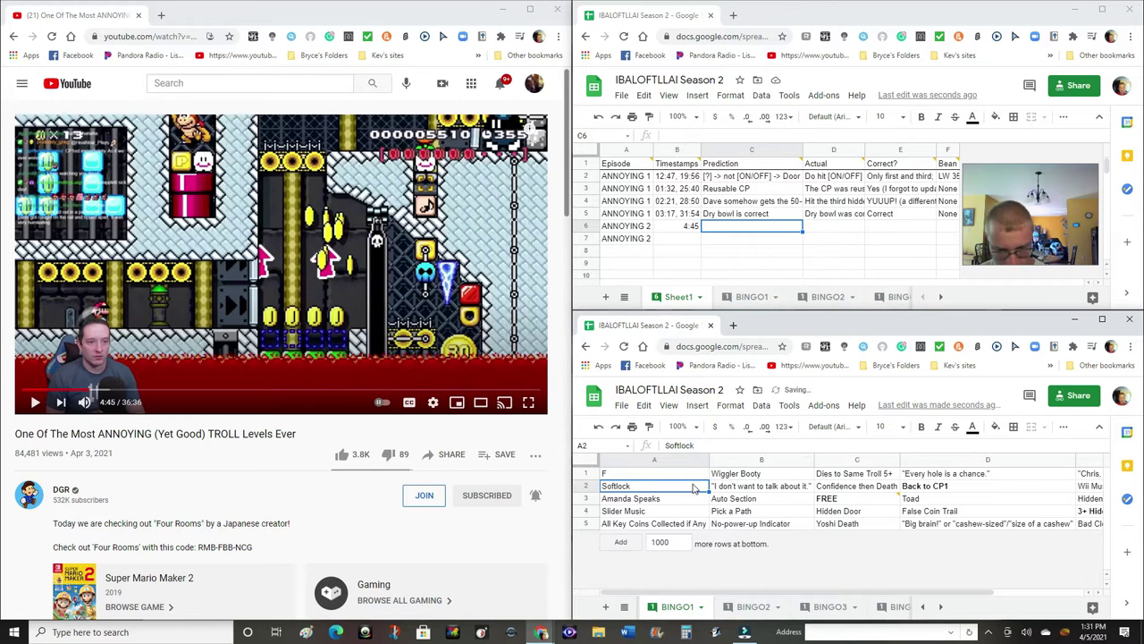
pyautogui.hotkey('ctrl', 'z')
# Enter the prediction "Fire flower above cloud is wrong" in C6
pyautogui.click(734, 227)
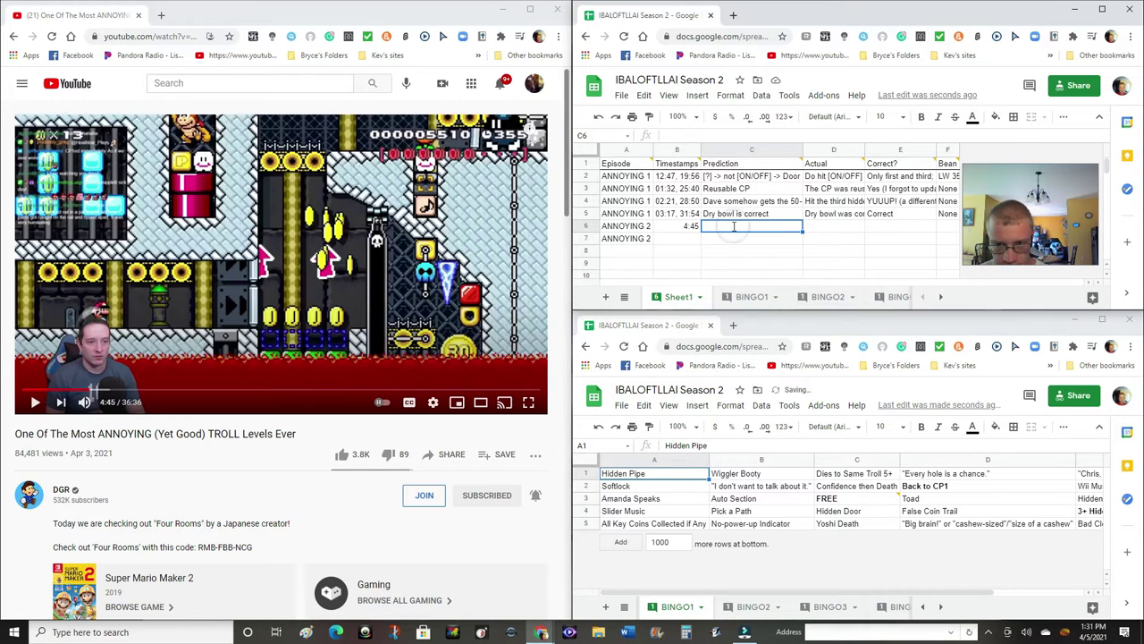
pyautogui.doubleClick(734, 227)
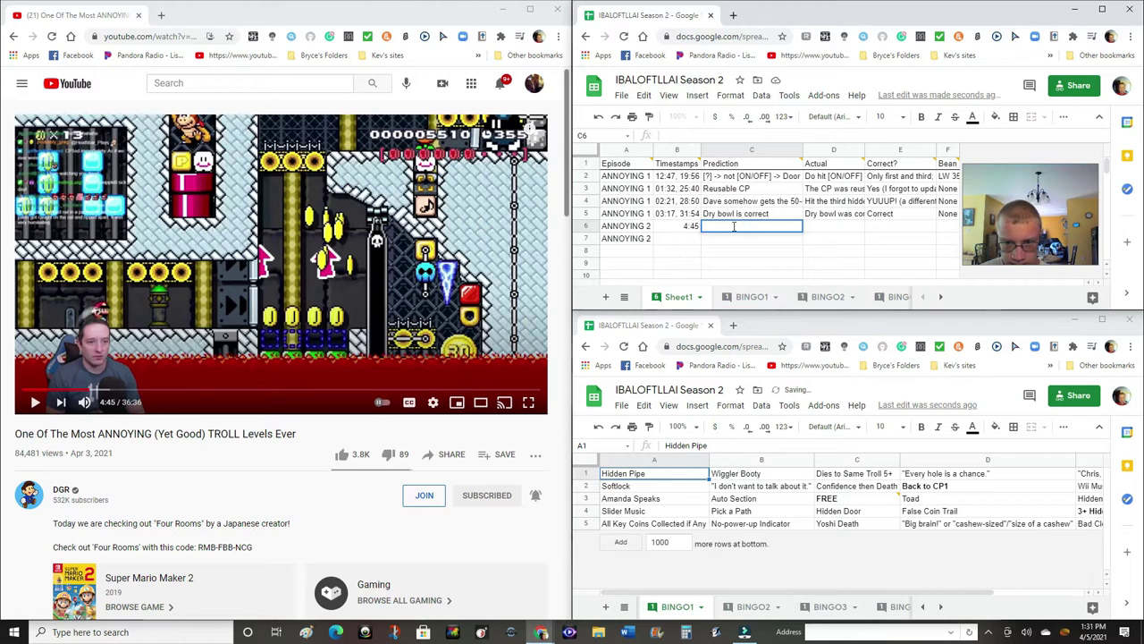
pyautogui.write('Fire flower ab')
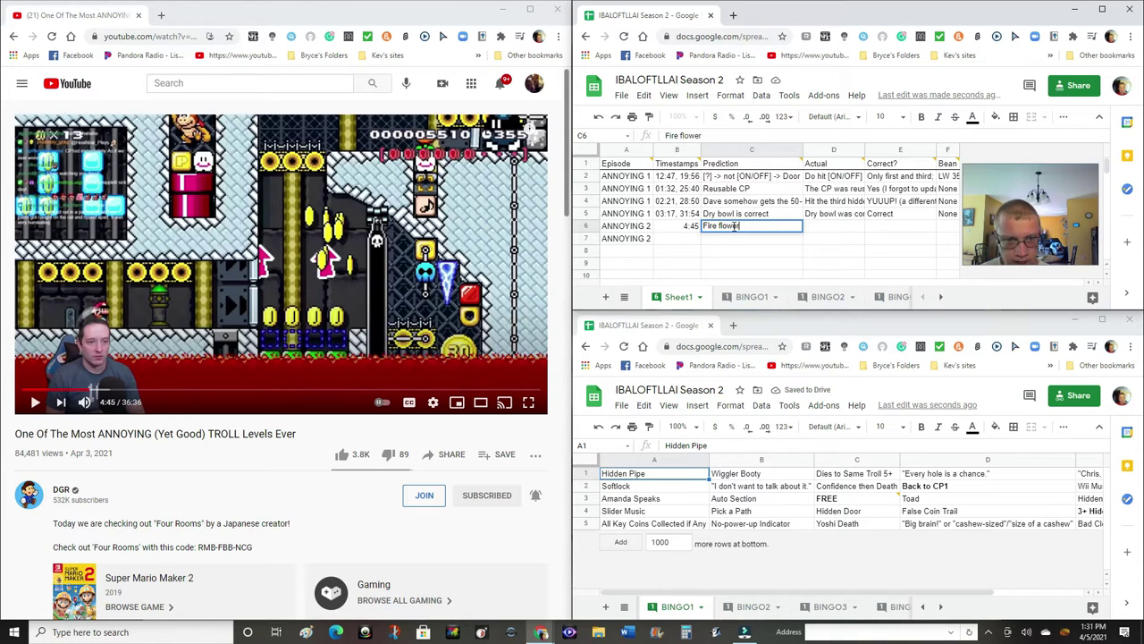
pyautogui.write('ove c')
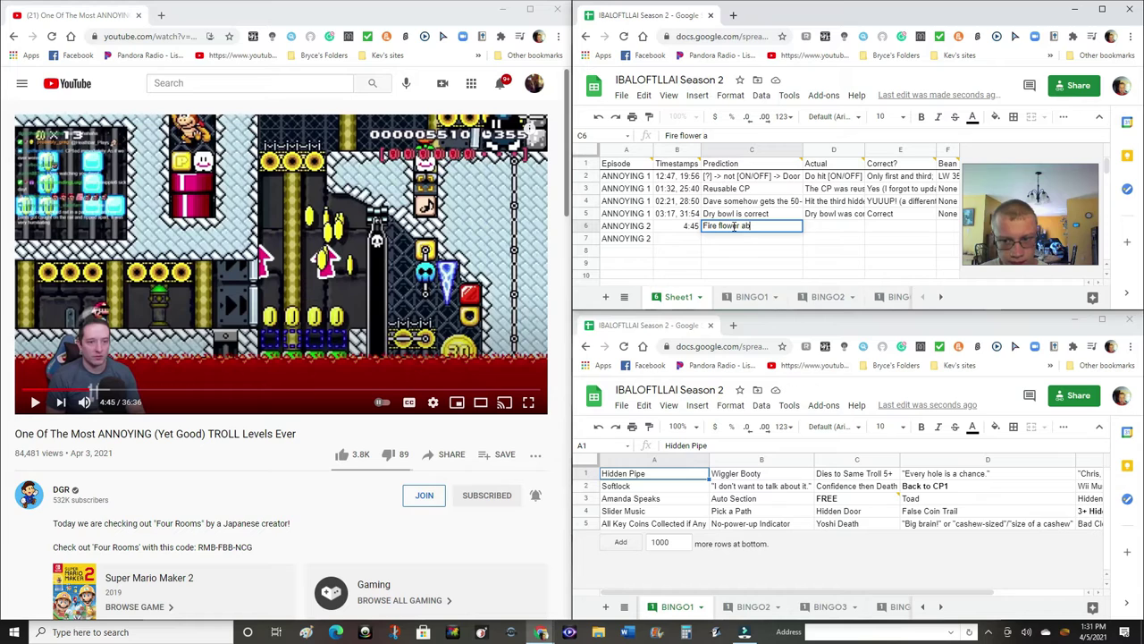
pyautogui.write('loud')
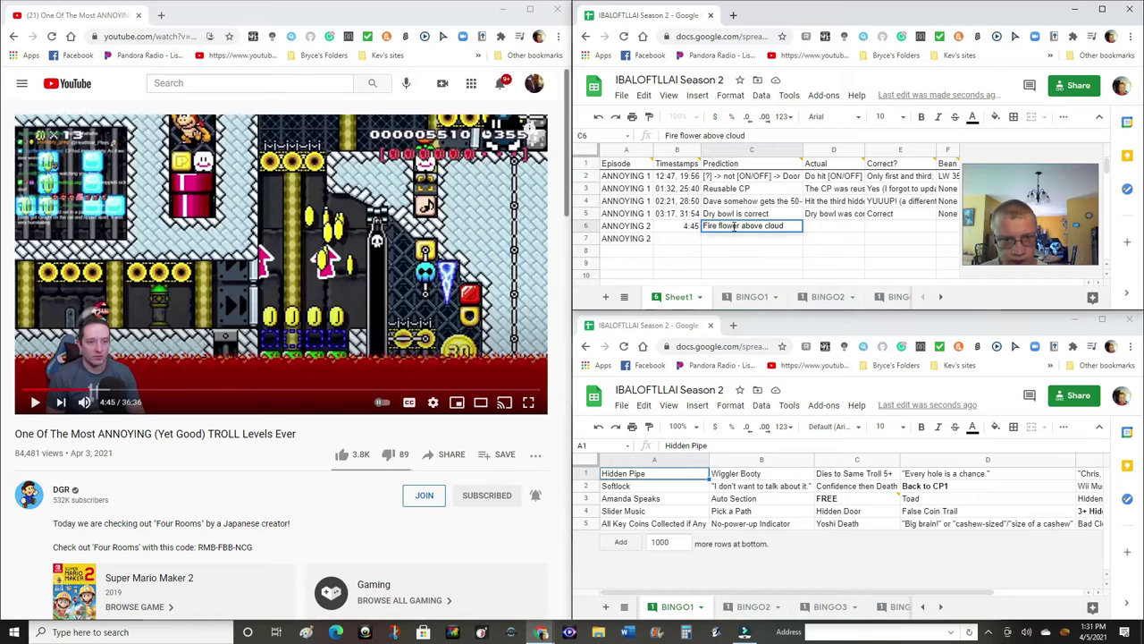
pyautogui.write(' is wrong')
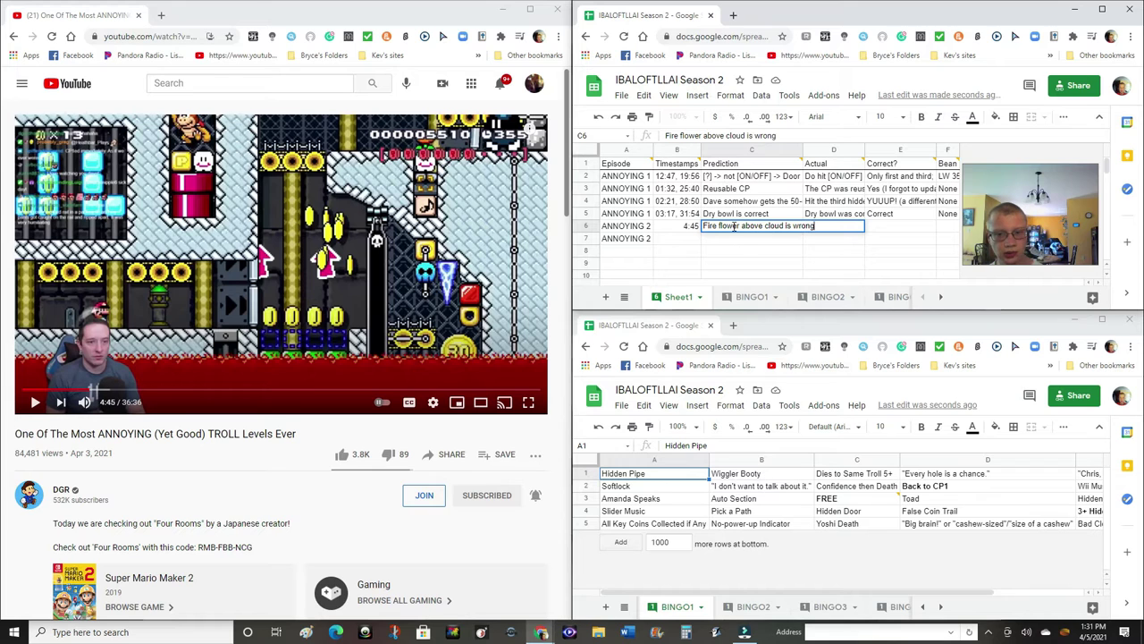
pyautogui.press('Return')
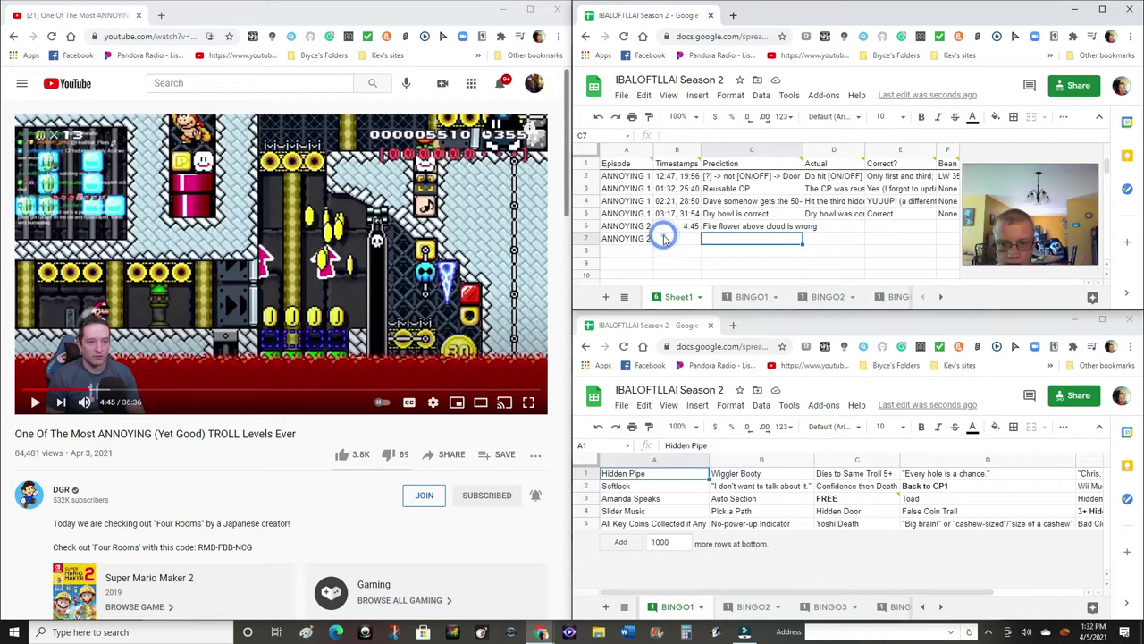
# Log a 4:45 prediction in row 7 reading 'Dave somehow gets the 30-coin'
pyautogui.click(665, 236)
pyautogui.write('4')
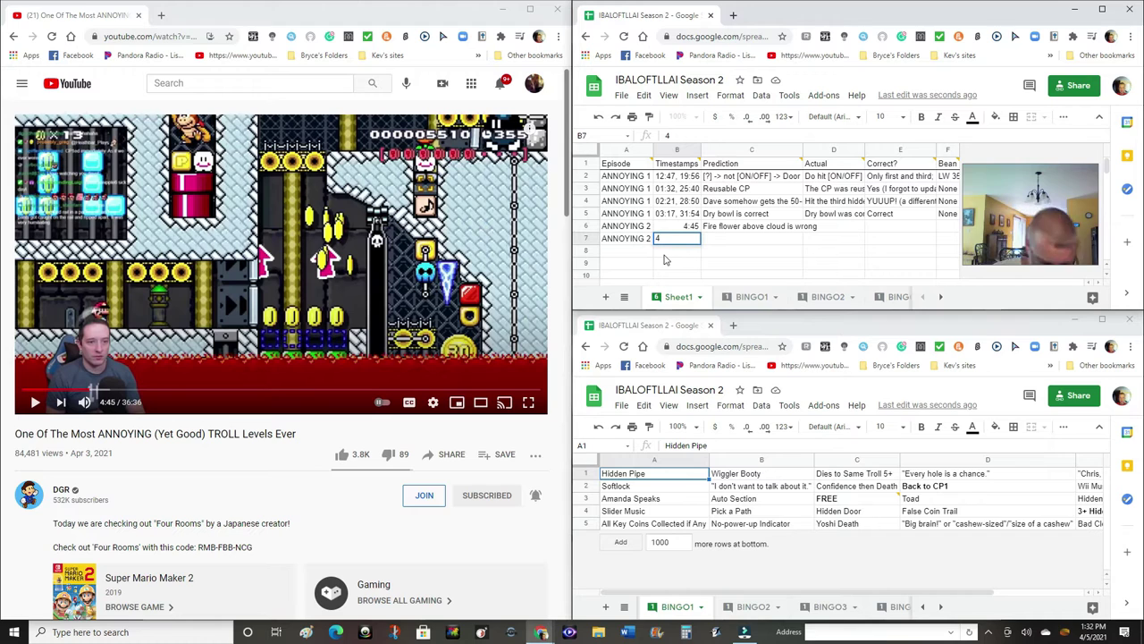
pyautogui.write(':45')
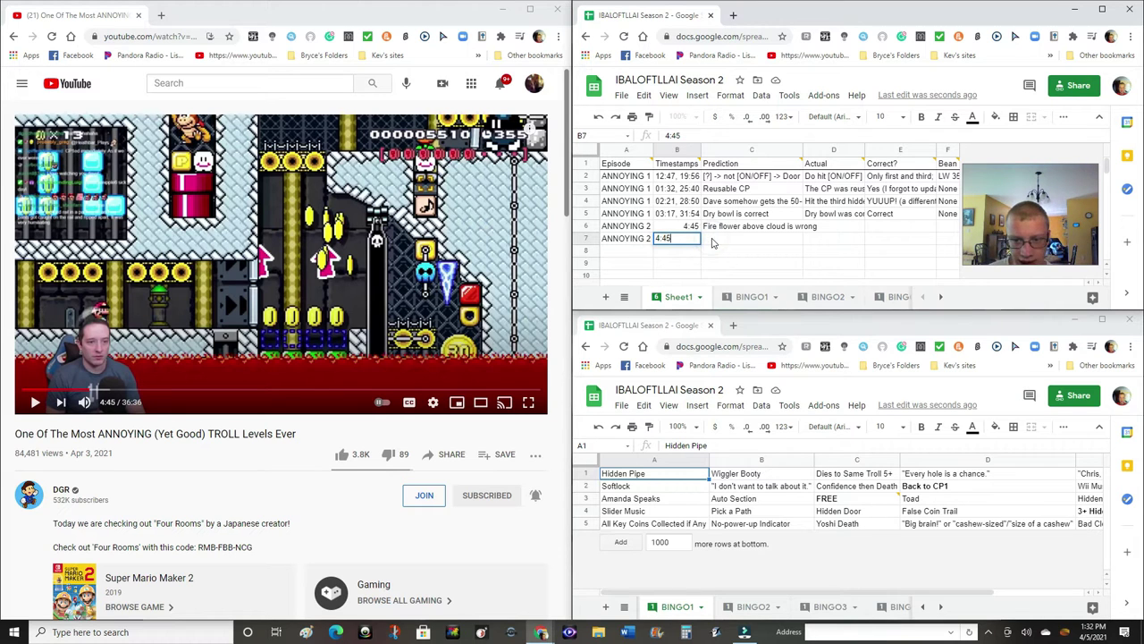
pyautogui.click(712, 241)
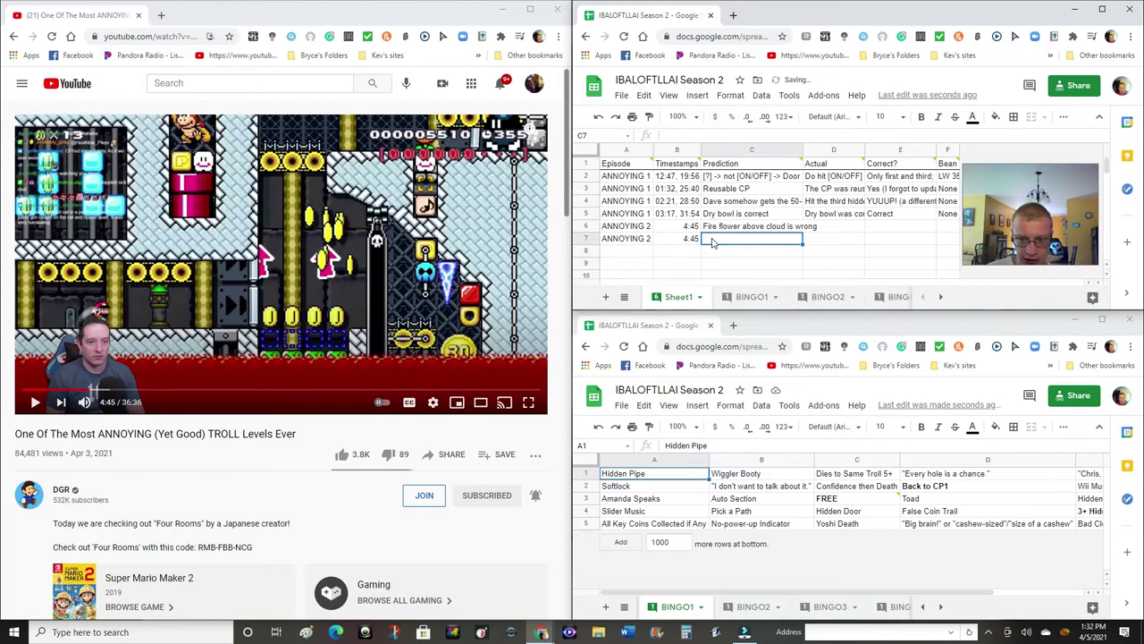
pyautogui.write('Dave so')
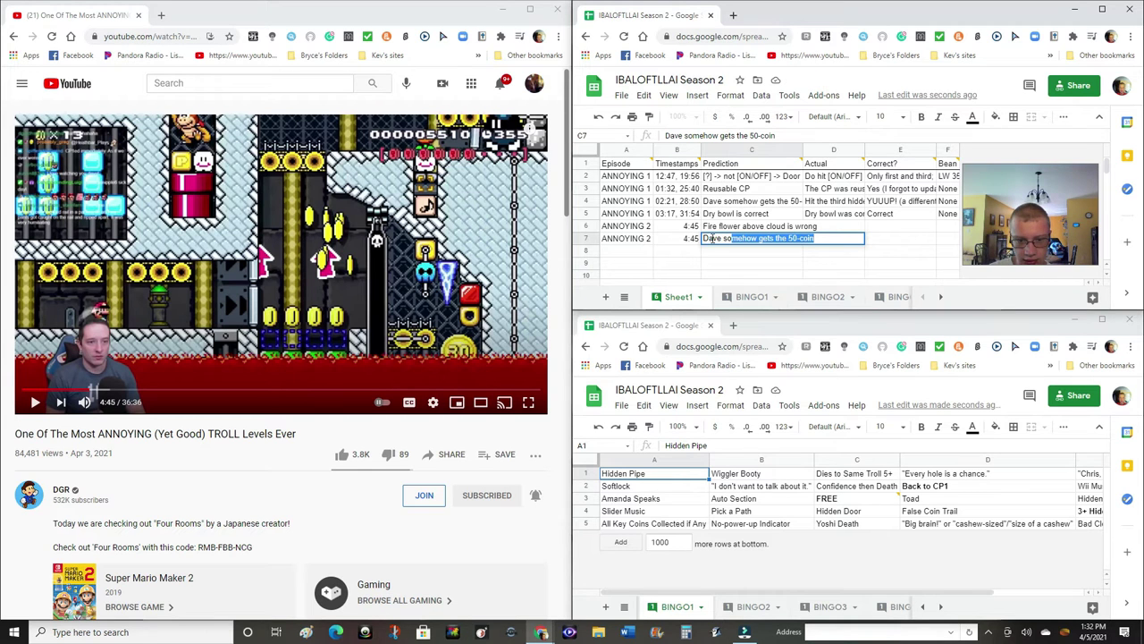
pyautogui.click(791, 238)
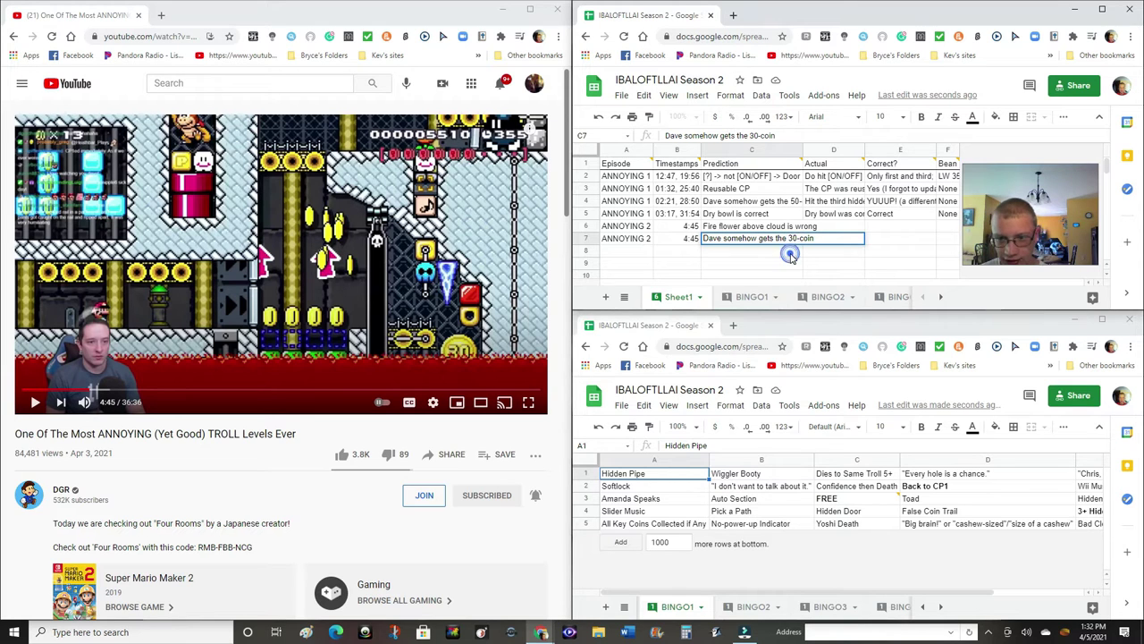
pyautogui.press('Return')
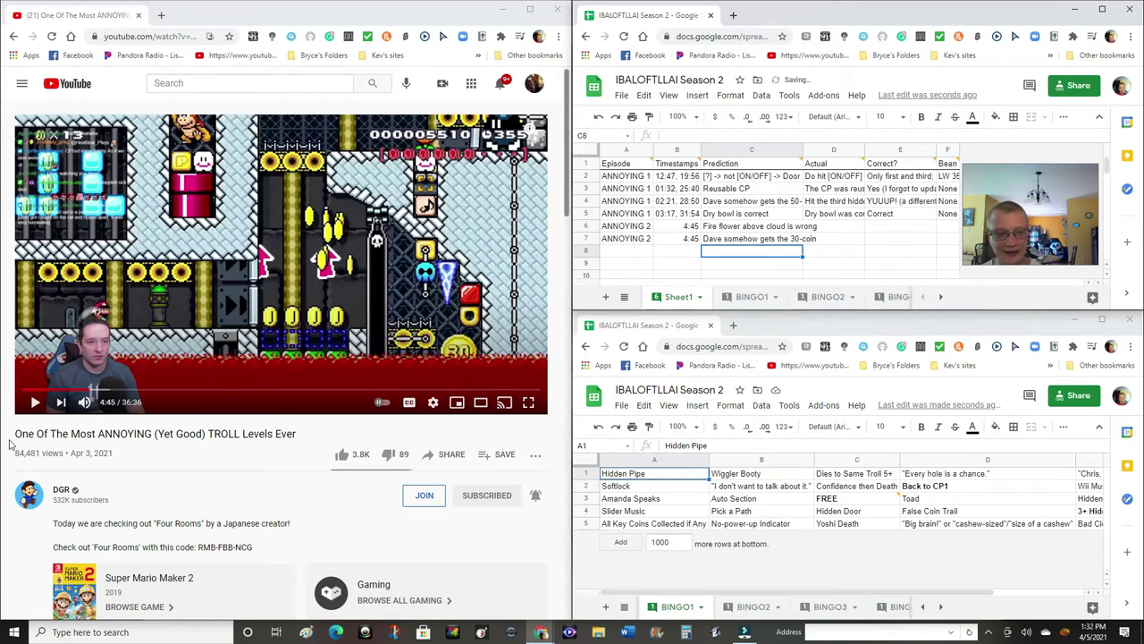
# Play the troll level video on from 4:45, pausing at 4:58 and again near 5:10
pyautogui.click(36, 403)
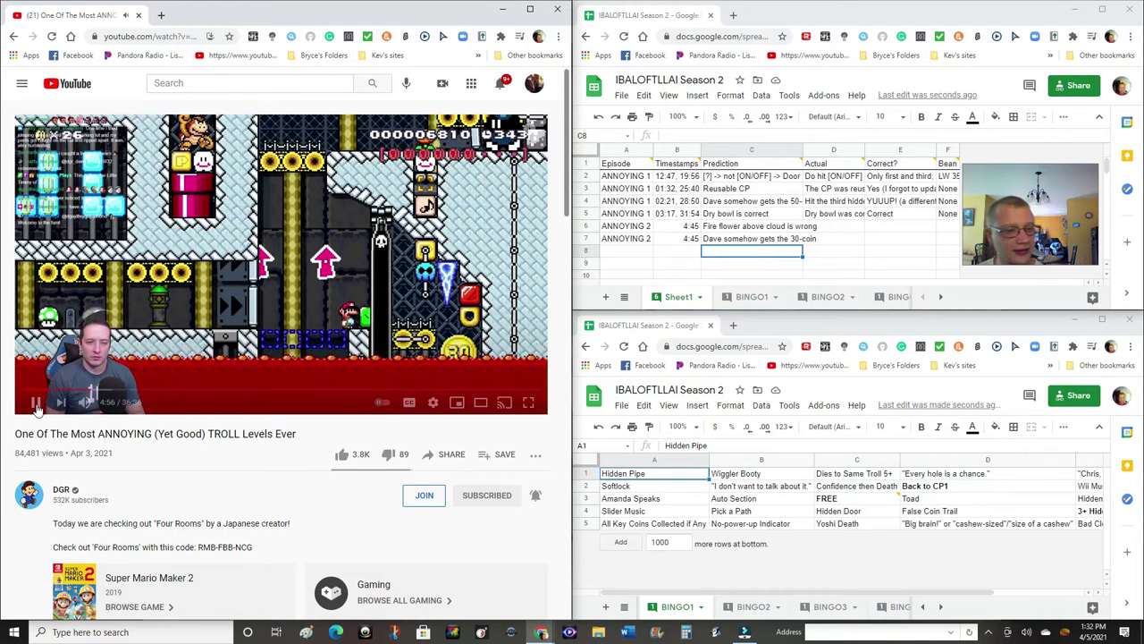
pyautogui.click(36, 404)
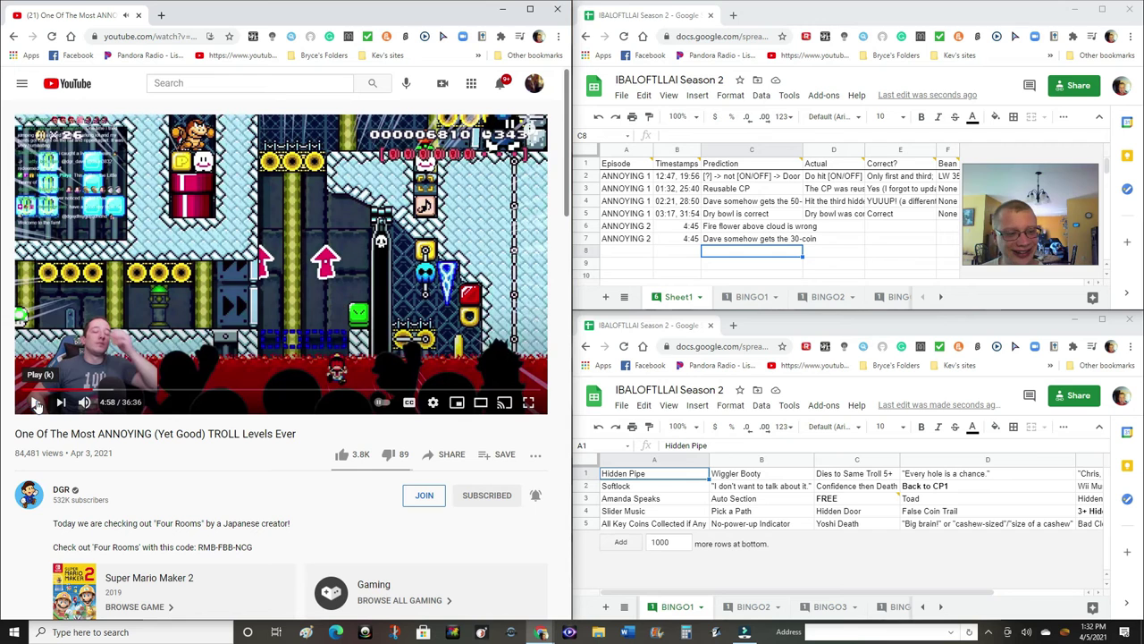
pyautogui.click(687, 591)
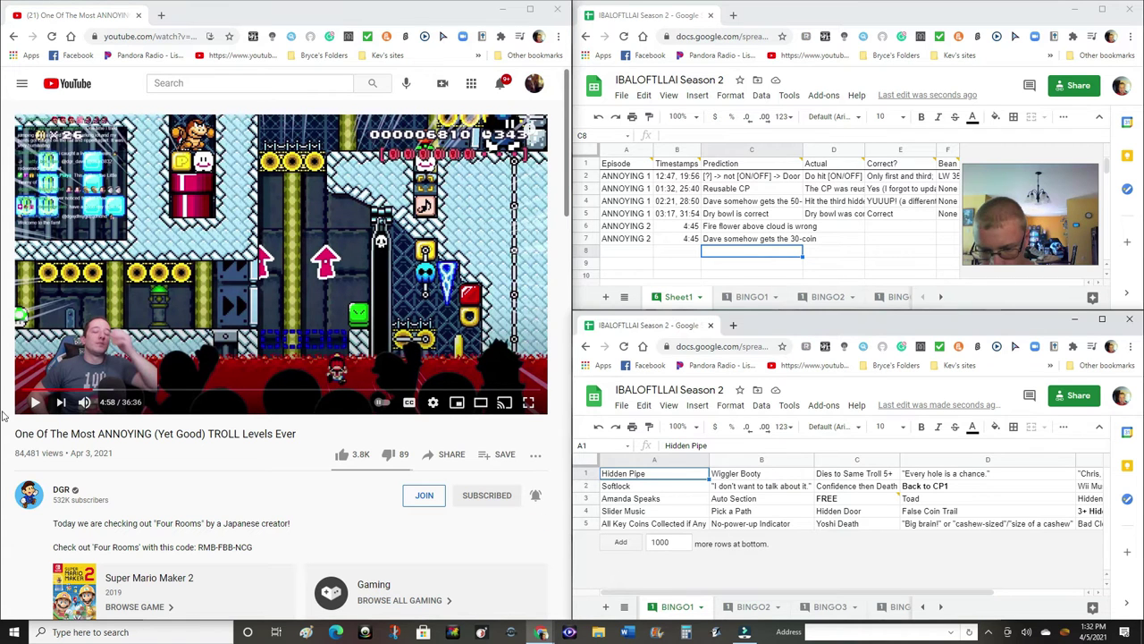
pyautogui.click(36, 404)
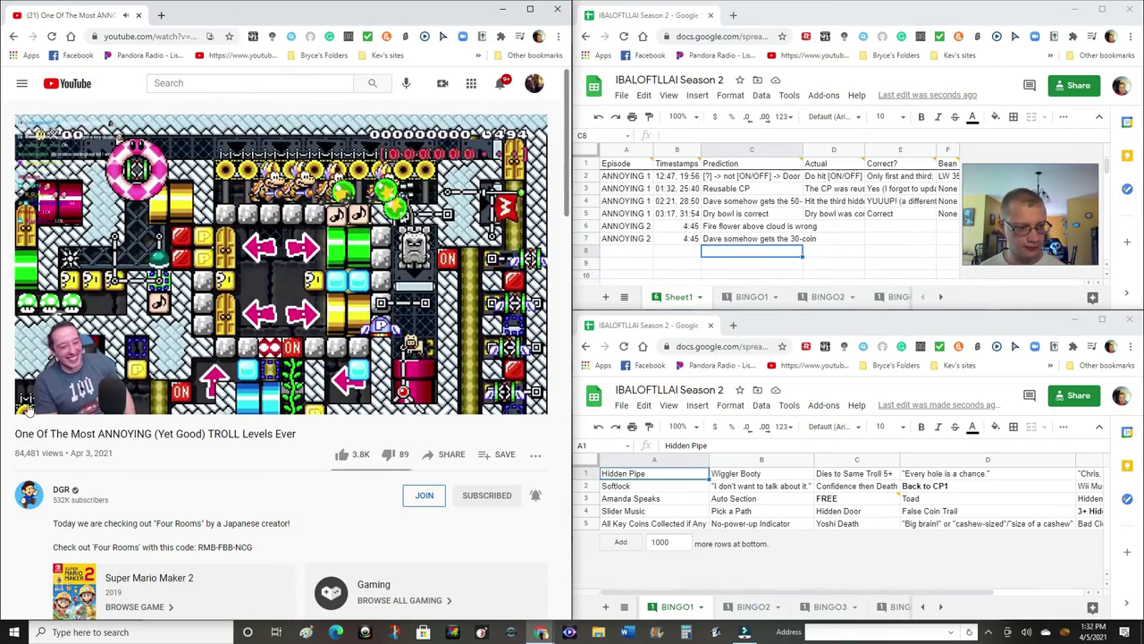
pyautogui.click(27, 407)
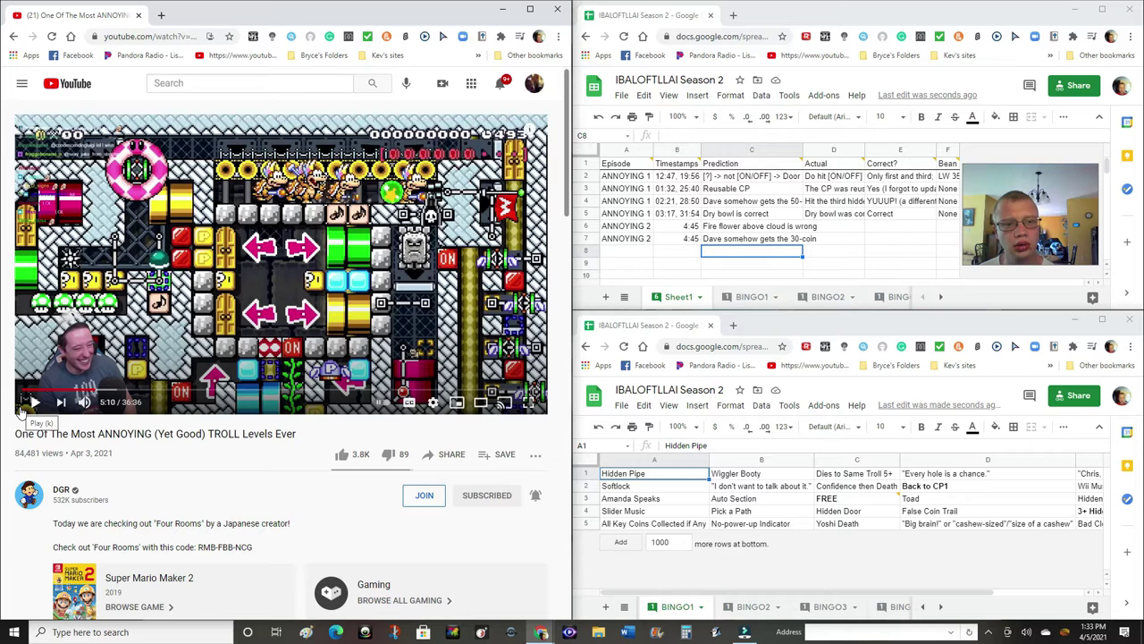
# Check the Dies to Same Troll 5+ square, resume the video, and select fire flower's Actual cell D6
pyautogui.click(832, 475)
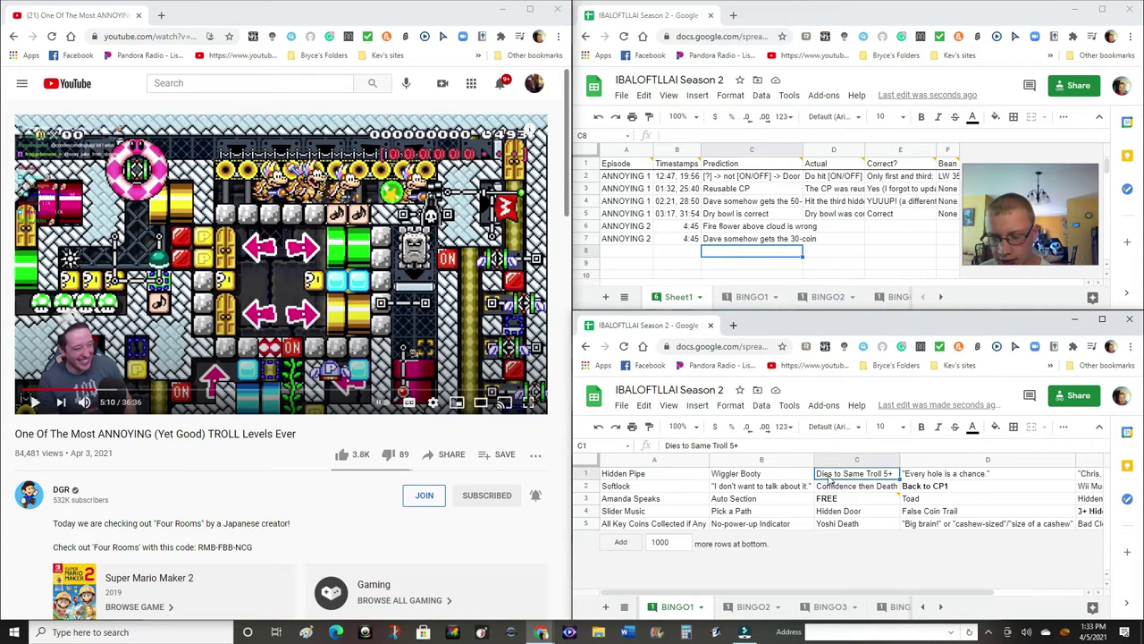
pyautogui.click(33, 402)
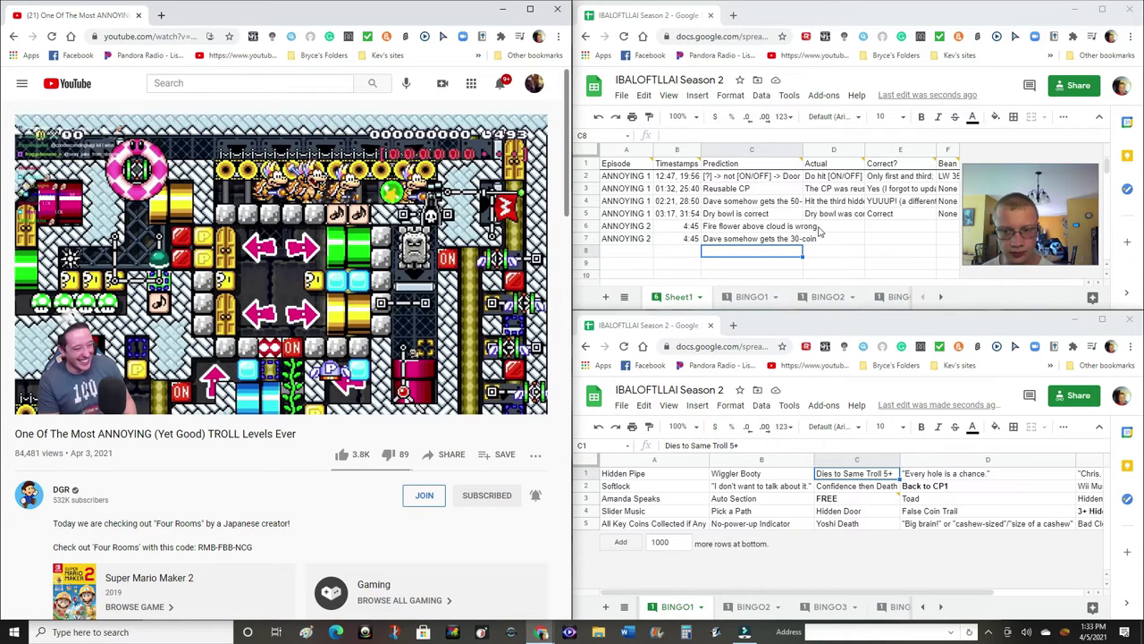
pyautogui.click(819, 229)
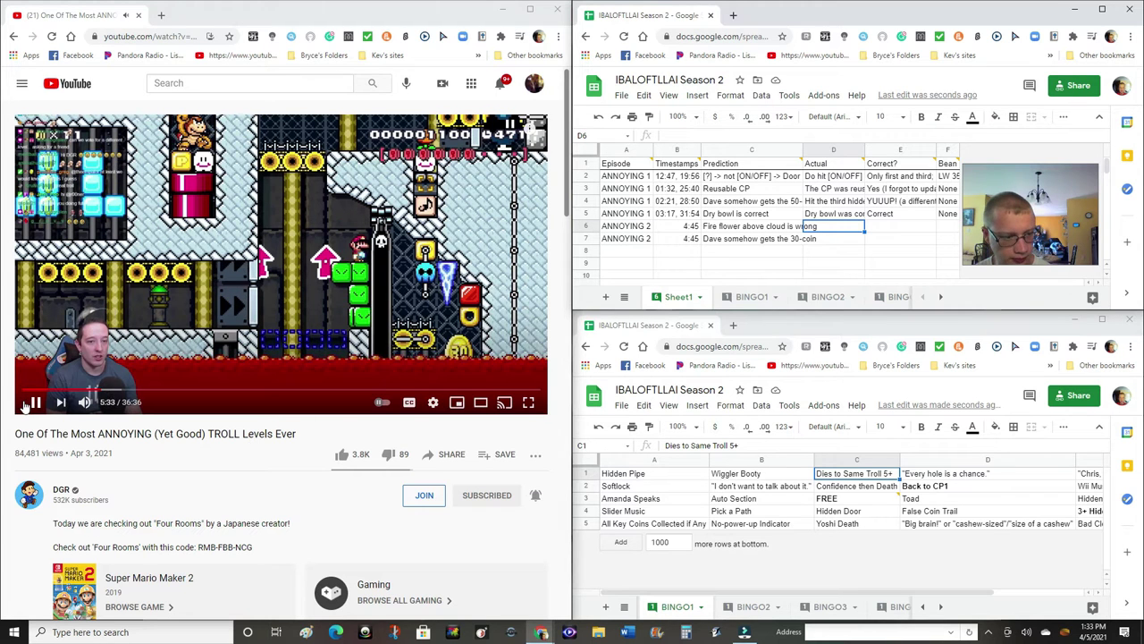
pyautogui.click(27, 402)
# Pause the video at 5:35 and bold the Slider Music square (A4) on BINGO1
pyautogui.click(27, 402)
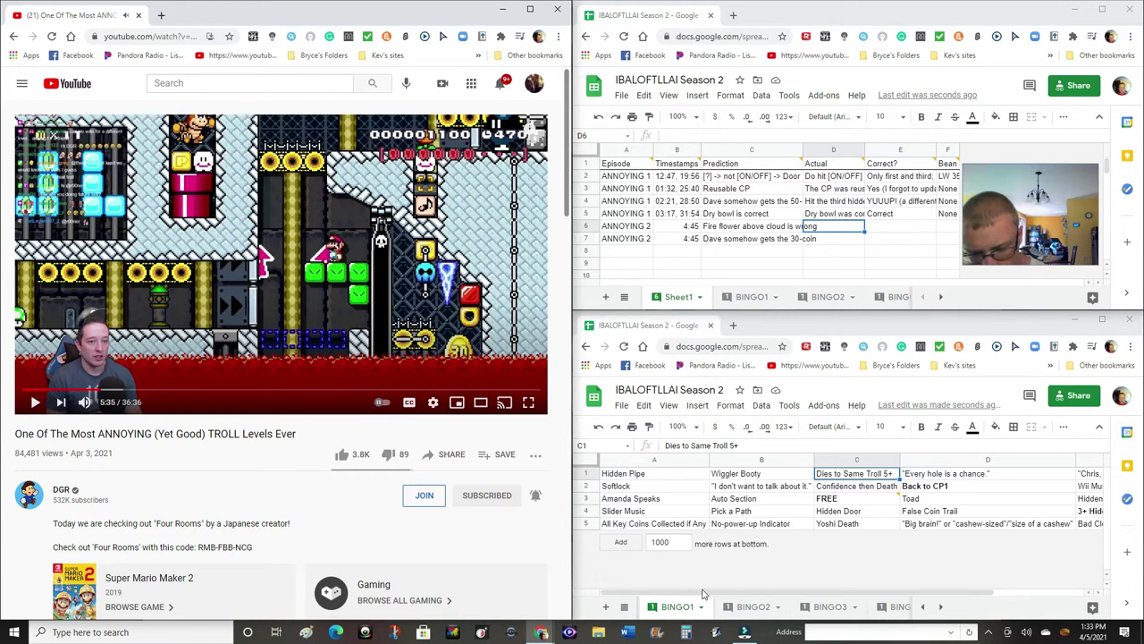
pyautogui.click(640, 511)
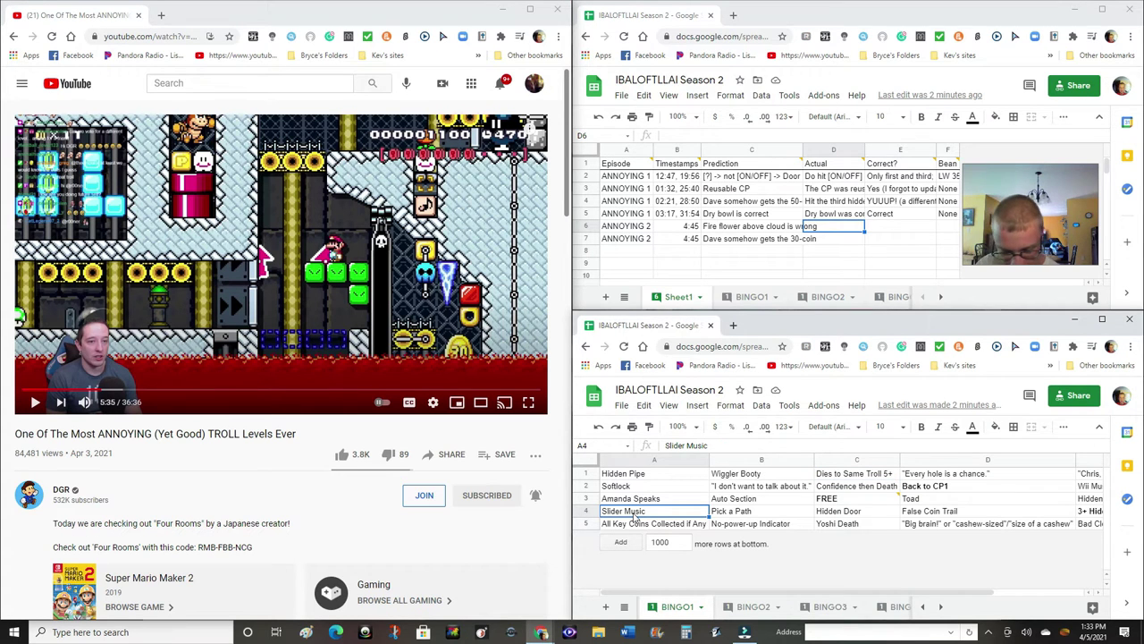
pyautogui.hotkey('ctrl', 'b')
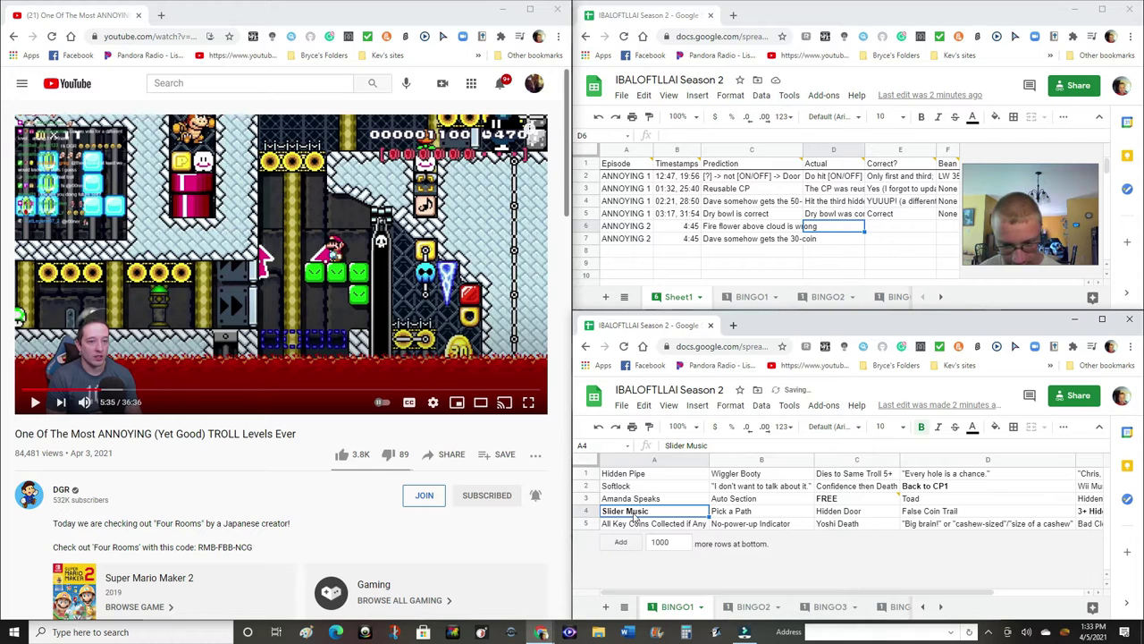
pyautogui.click(831, 232)
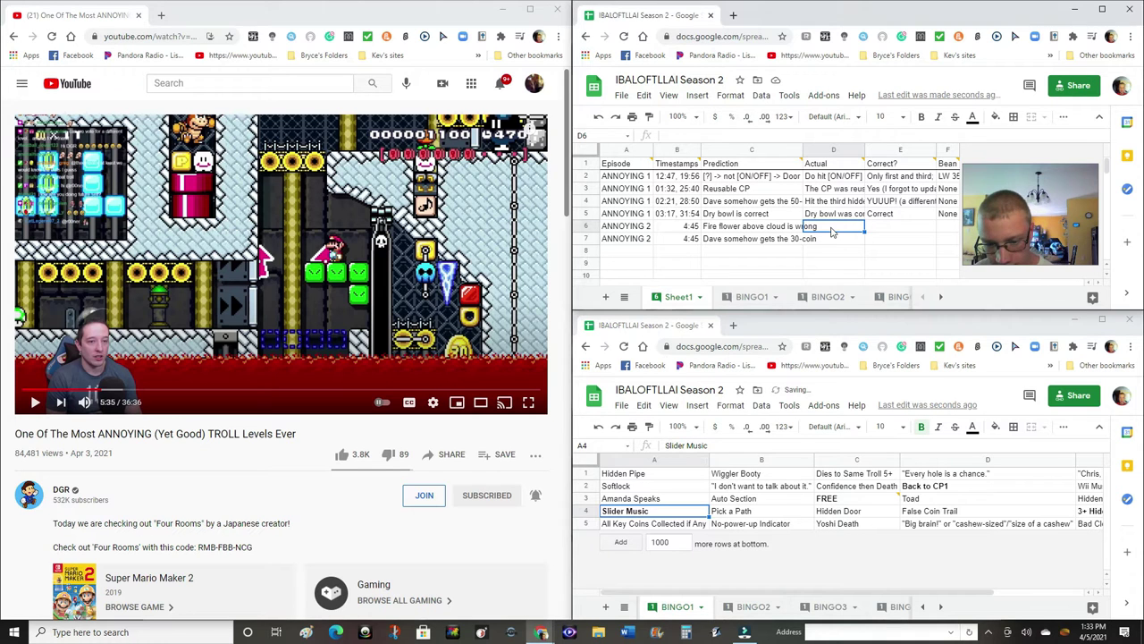
# Play the video on to 5:49, then return to the Actual column of the predictions
pyautogui.click(34, 404)
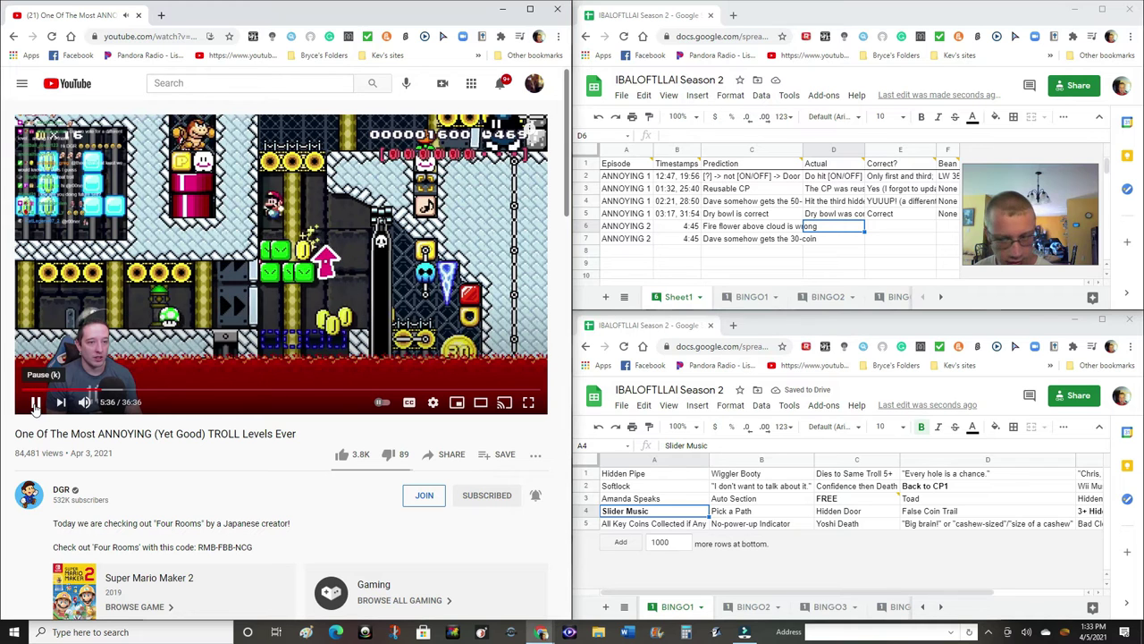
pyautogui.click(34, 404)
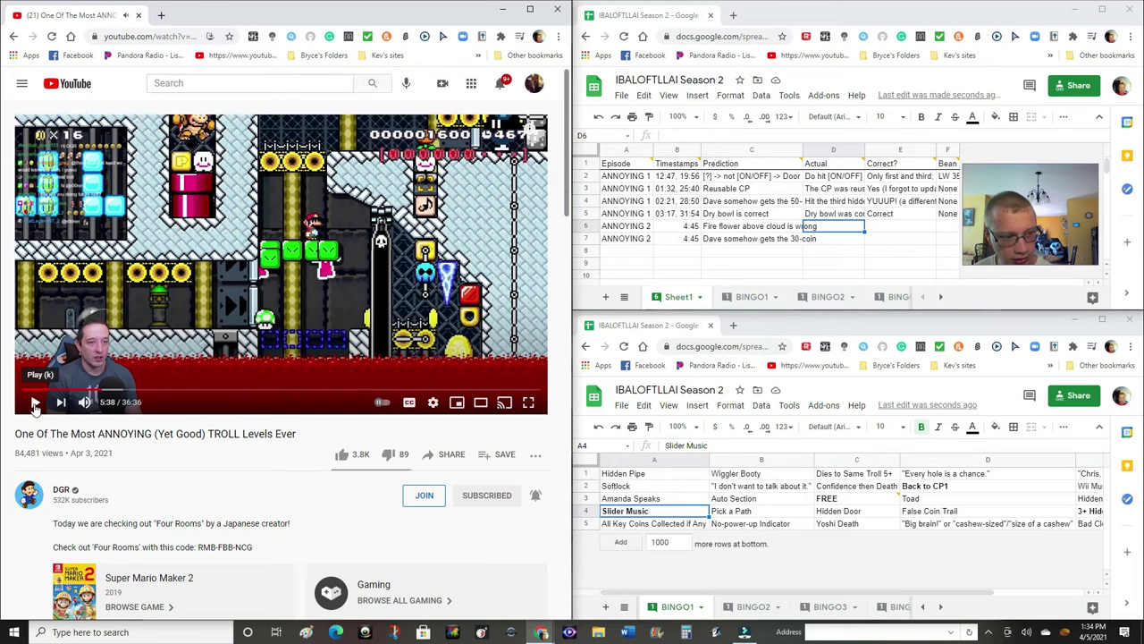
pyautogui.click(34, 404)
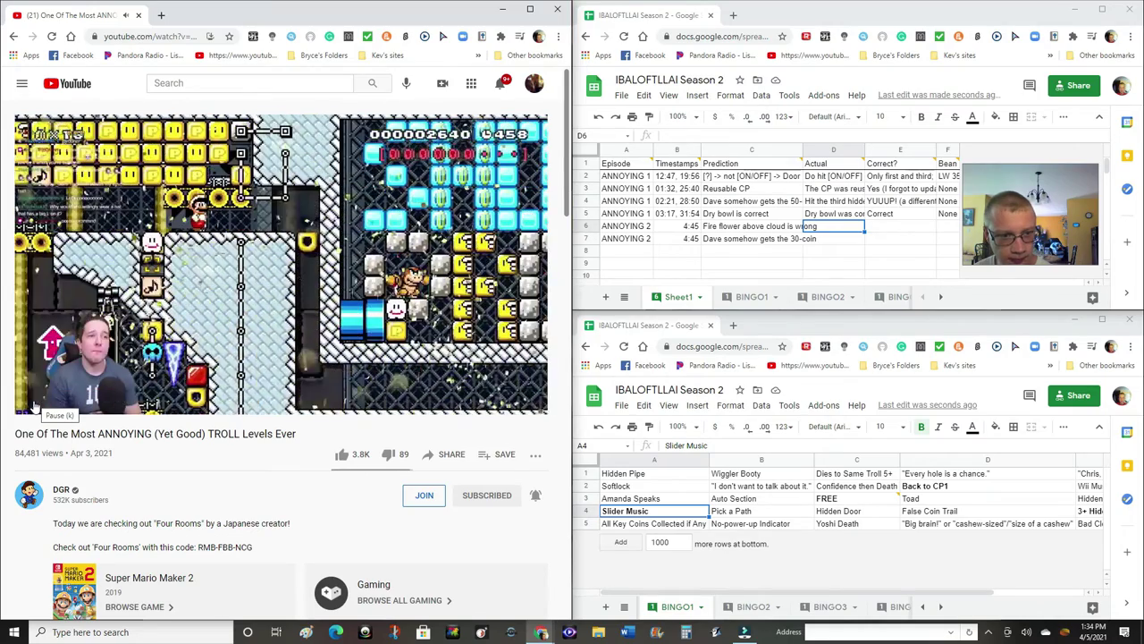
pyautogui.click(34, 404)
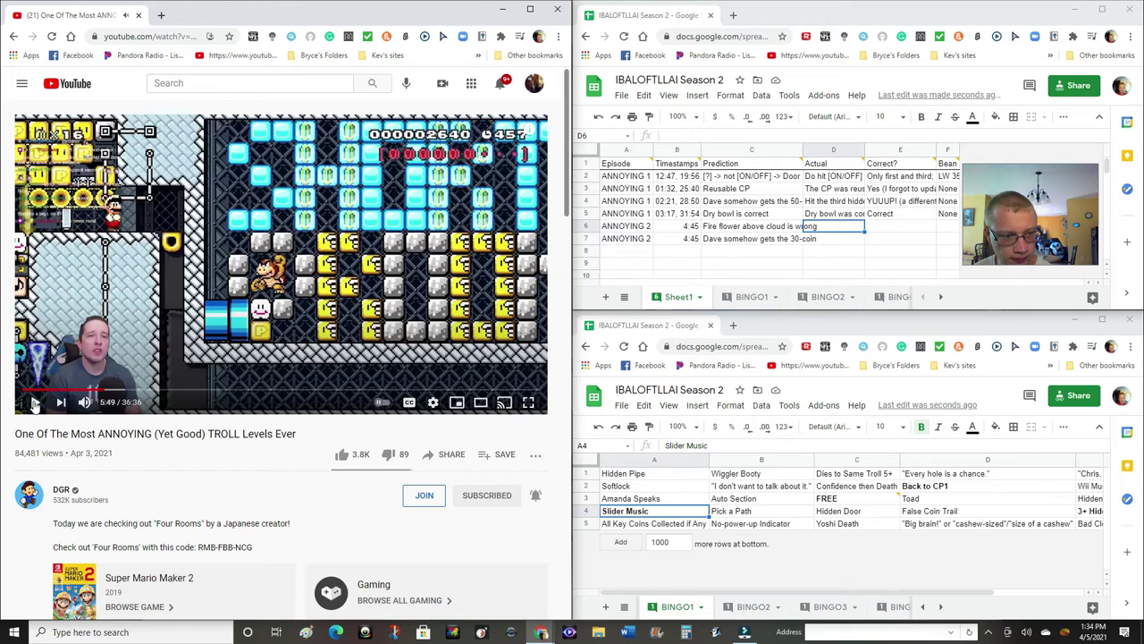
pyautogui.click(839, 236)
# Enter 'Fire flower was needed' in D6 and '30-coin was not gotten' in D7
pyautogui.press('Up')
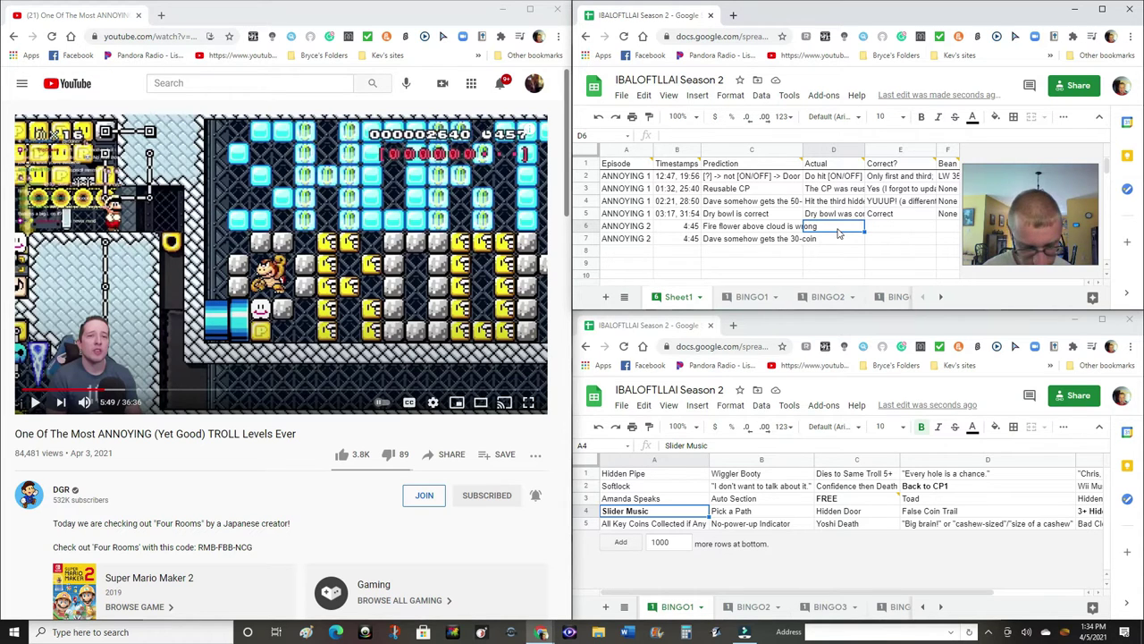
pyautogui.write('Fire flower was needed')
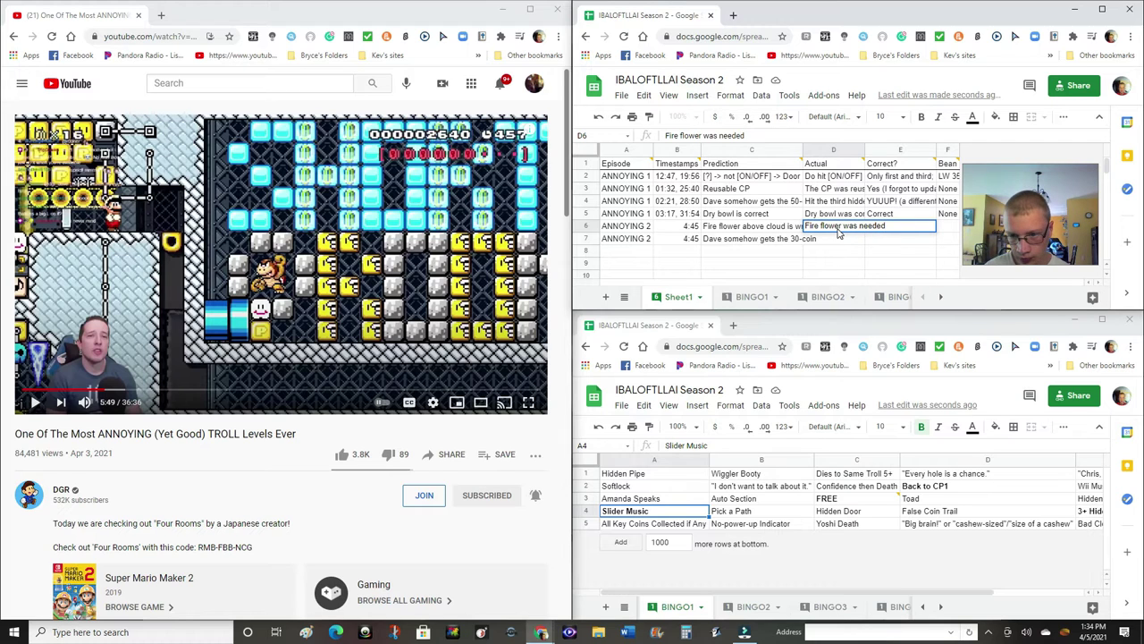
pyautogui.press('Return')
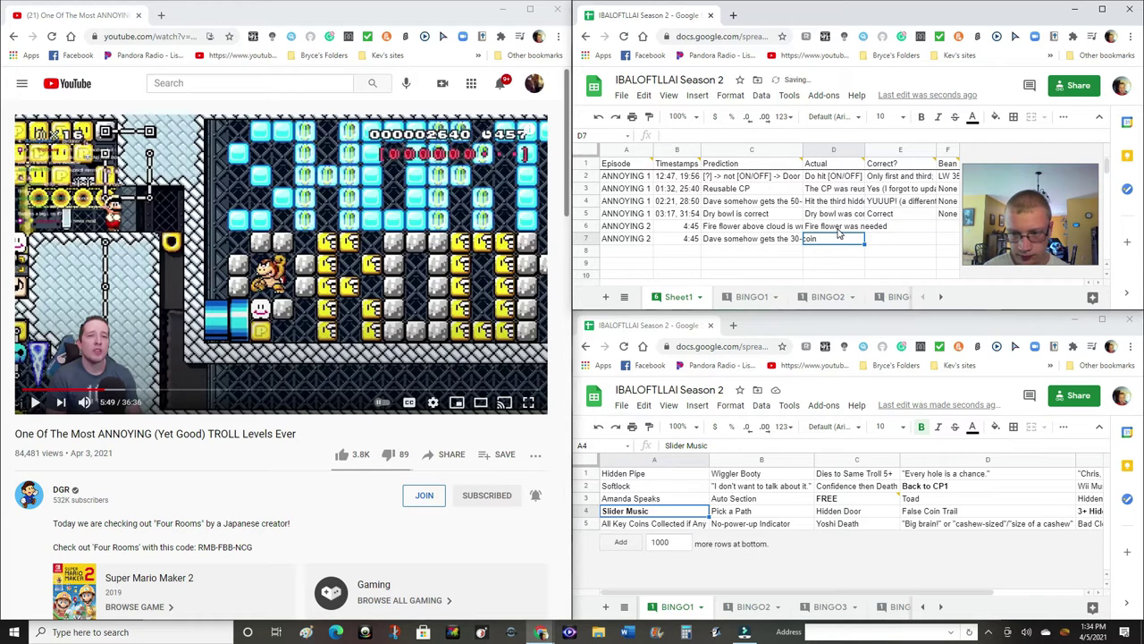
pyautogui.write('30-coin w')
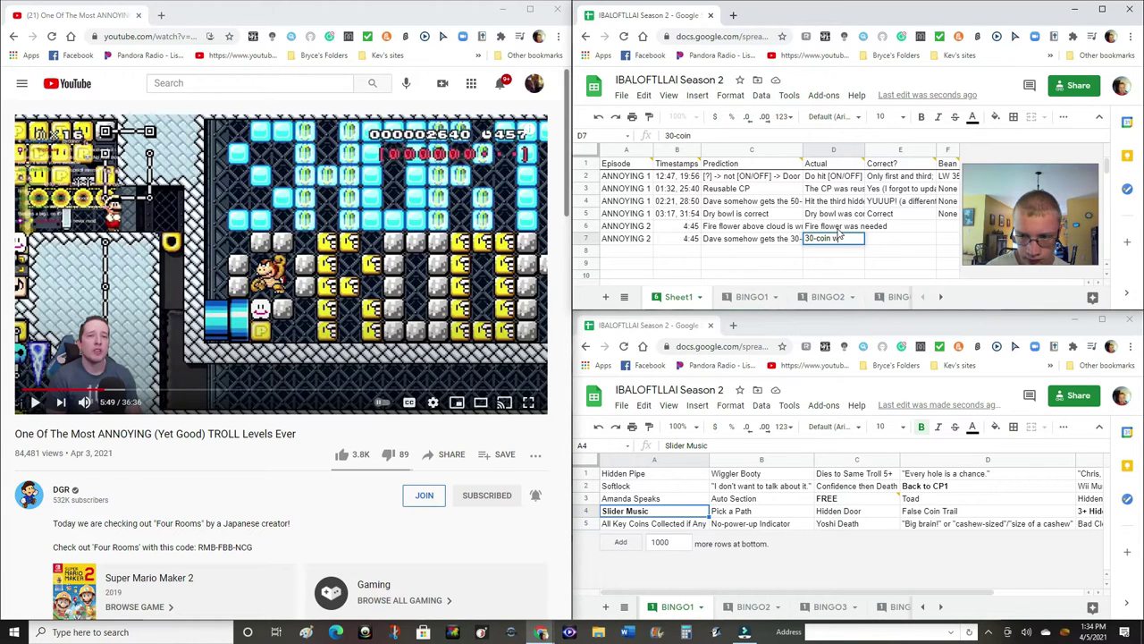
pyautogui.write('as not gotten')
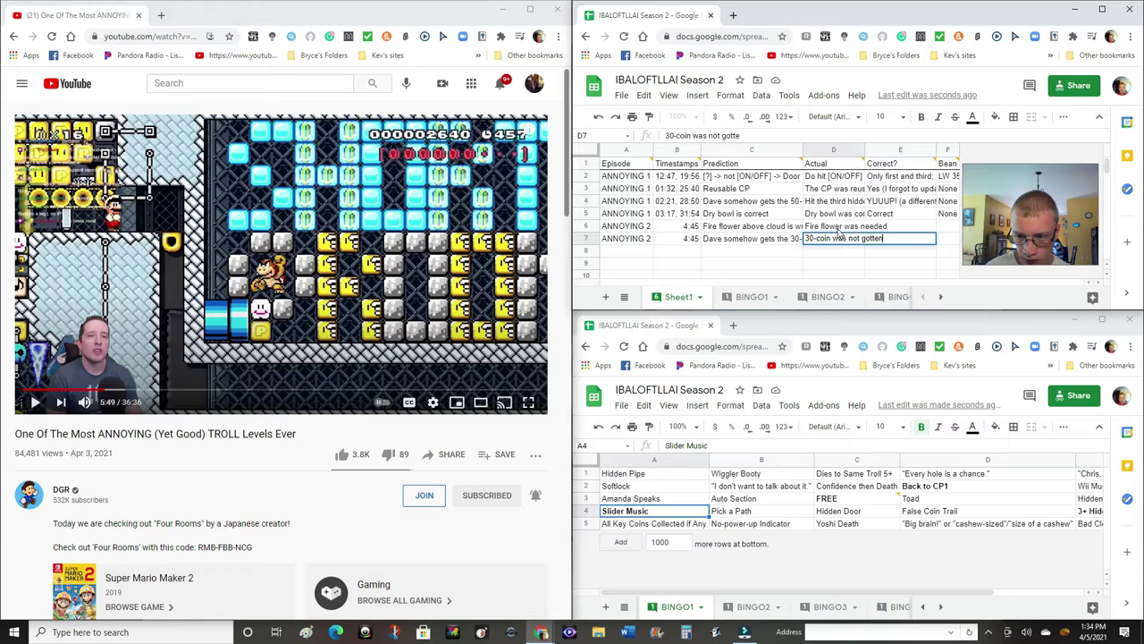
pyautogui.press('Tab')
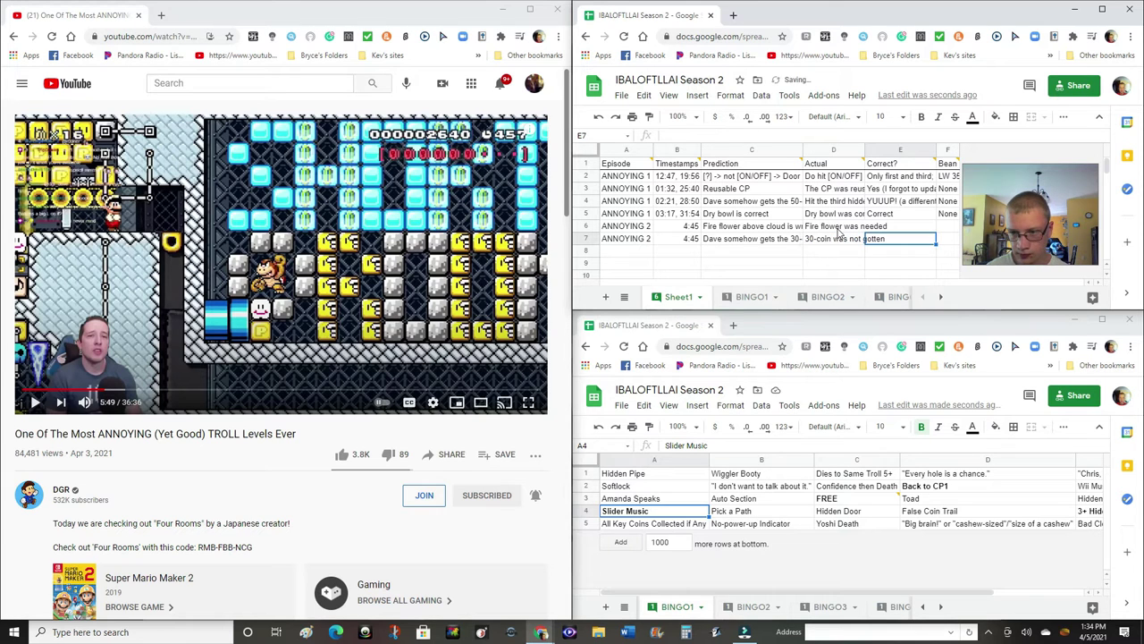
pyautogui.press('Up')
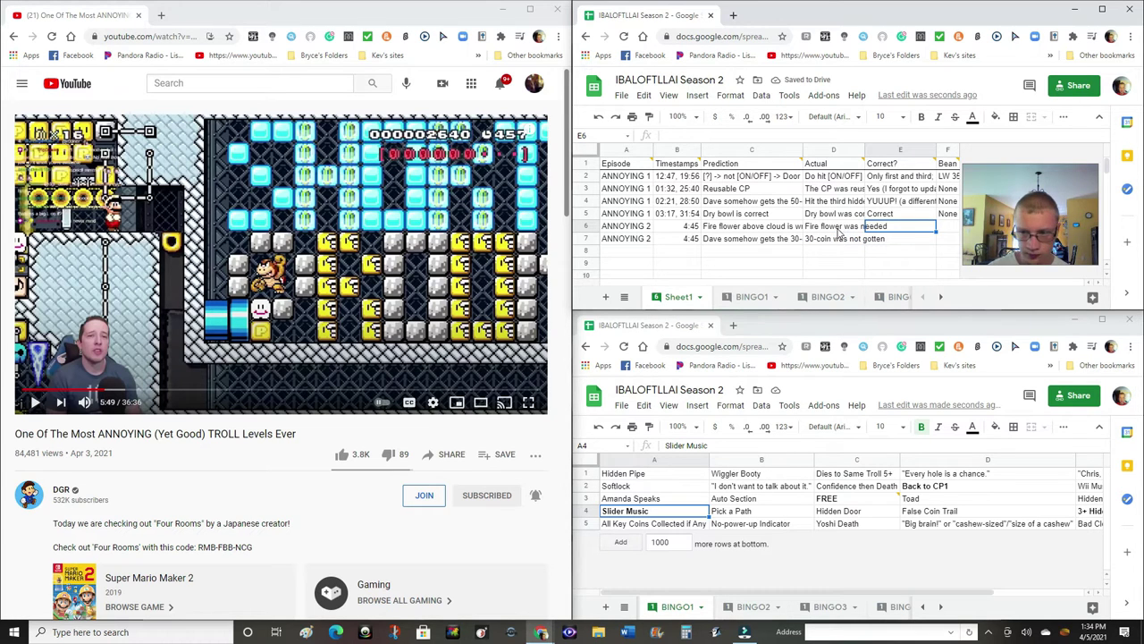
# Mark both ANNOYING 2 predictions in E6 and E7 as Nope
pyautogui.write('Nope')
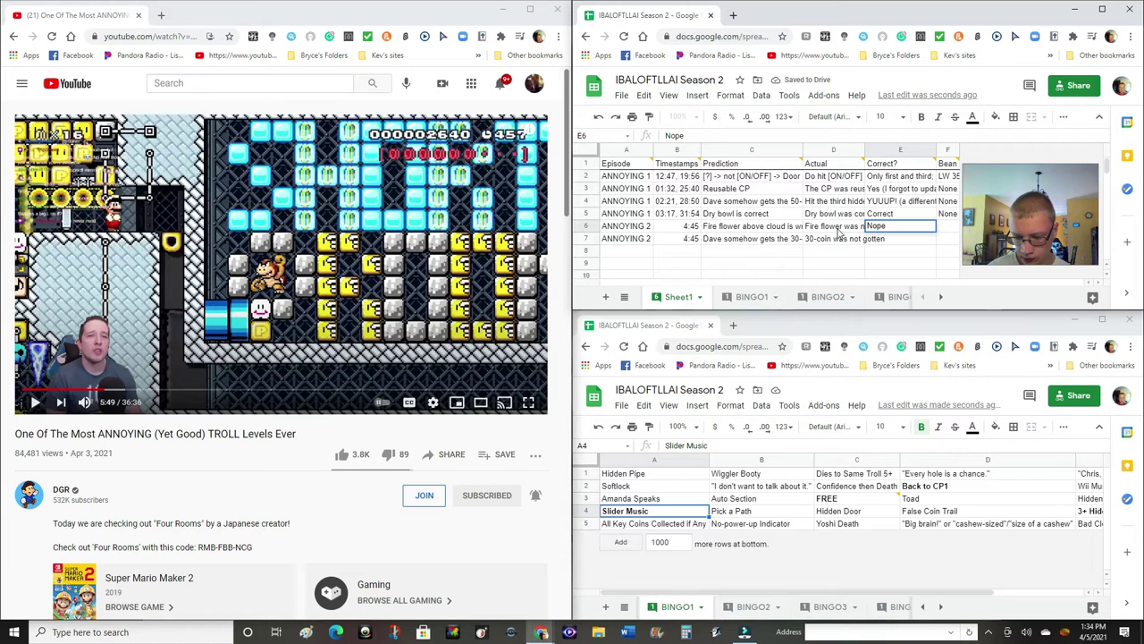
pyautogui.press('Return')
pyautogui.write('Nope')
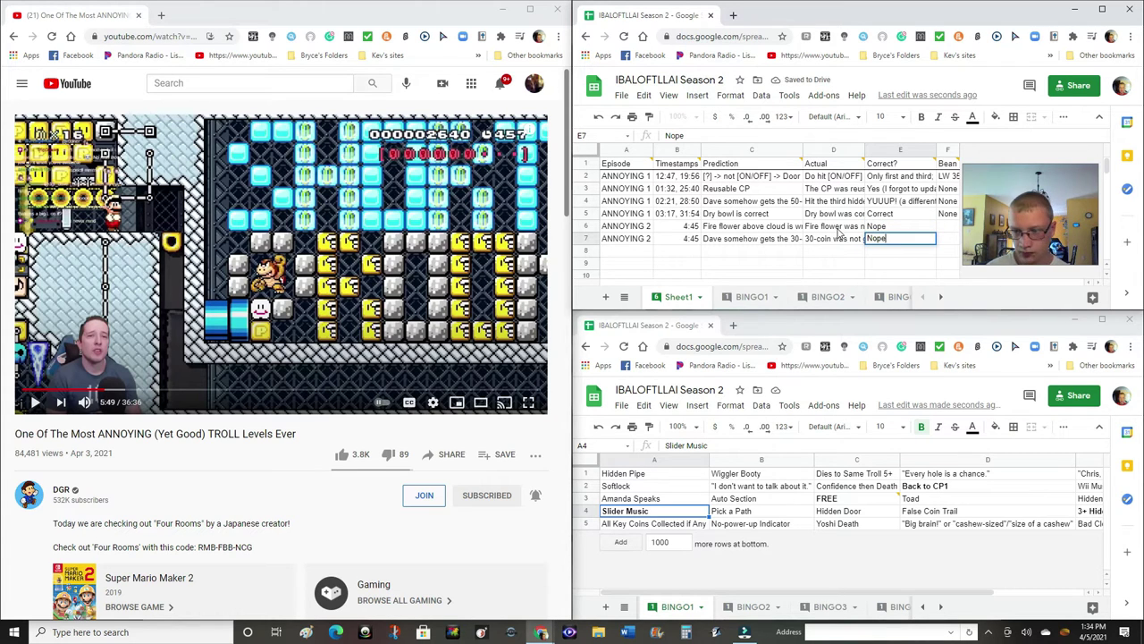
pyautogui.press('Tab')
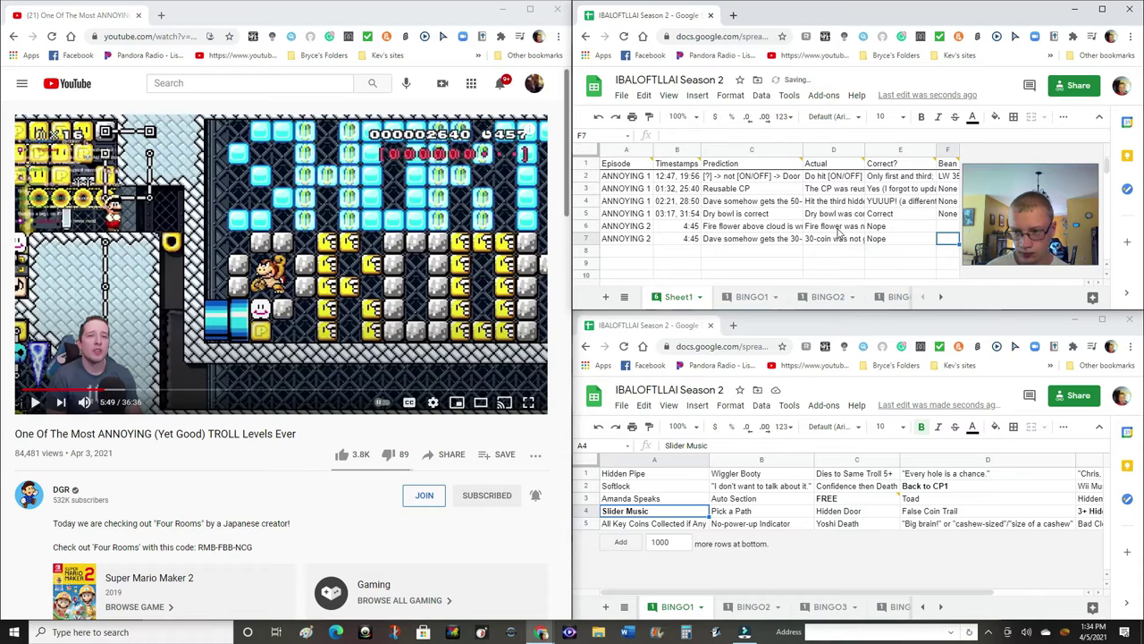
pyautogui.press('Up')
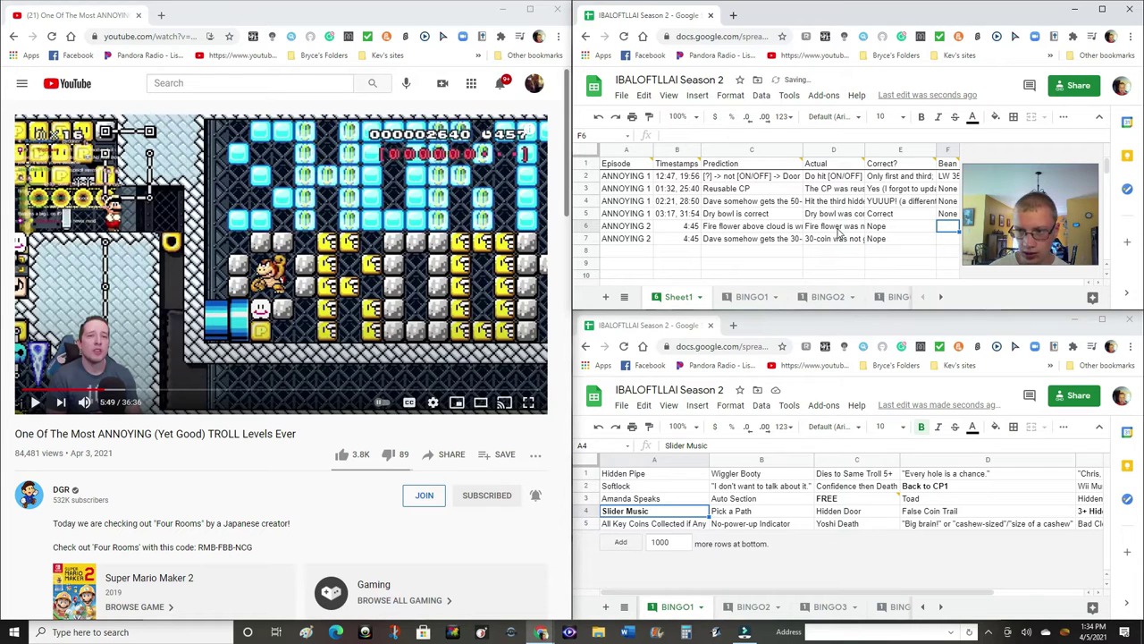
# Enter Bean tallies 'LW 34 - 1 = 33' and 'LW 33 - 1 = 32', auto-fitting column F
pyautogui.write('LW ')
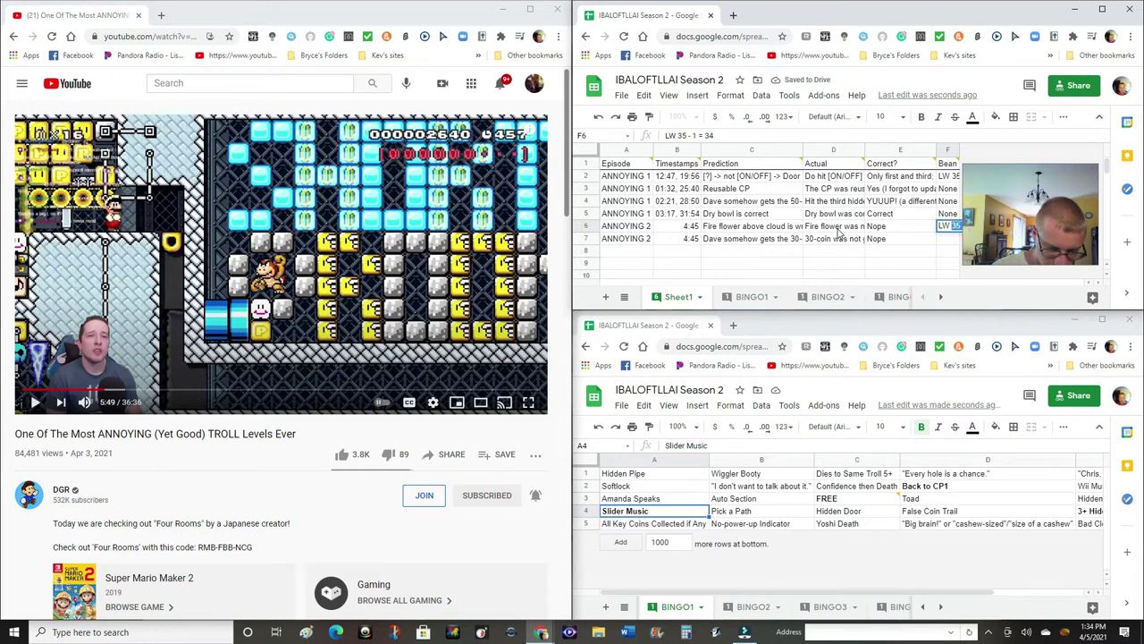
pyautogui.write('34')
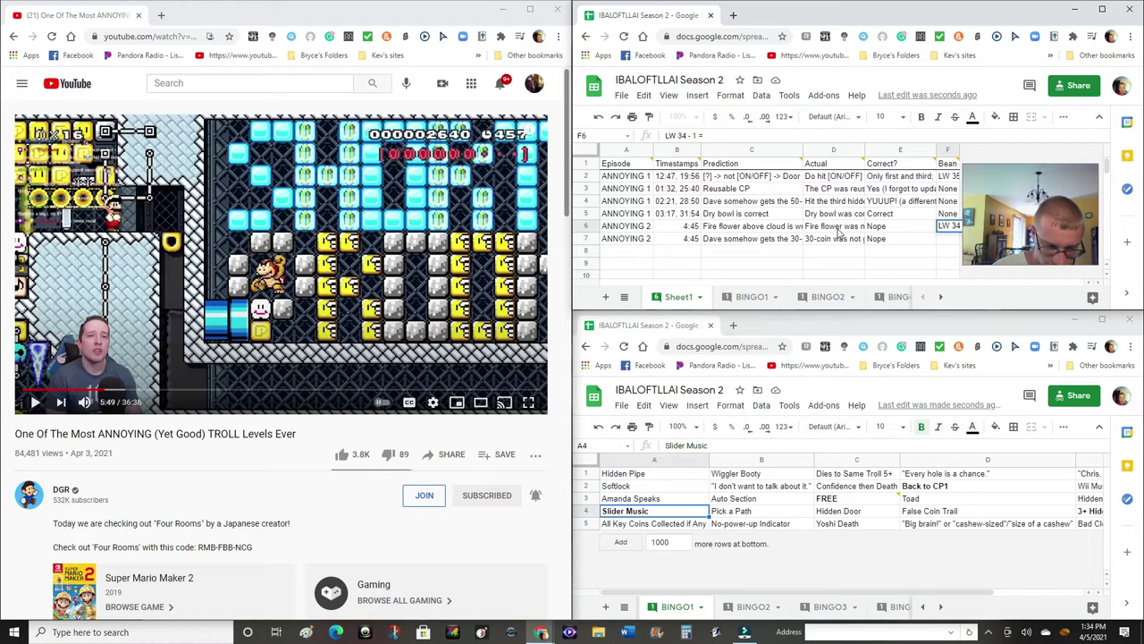
pyautogui.write(' - 1 = 33')
pyautogui.press('Return')
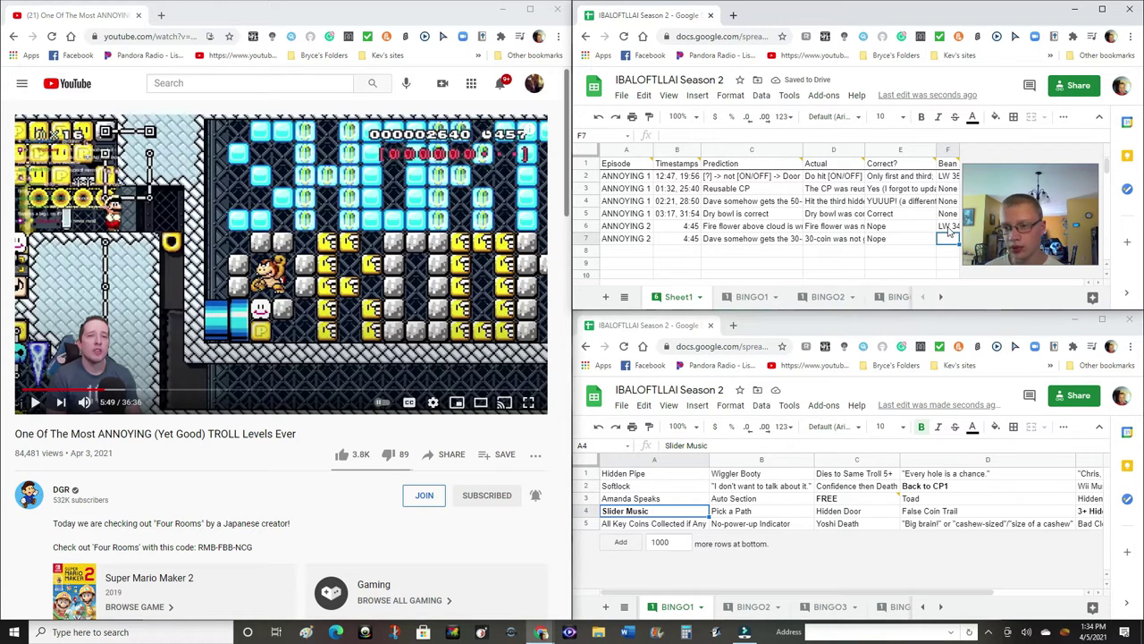
pyautogui.doubleClick(961, 150)
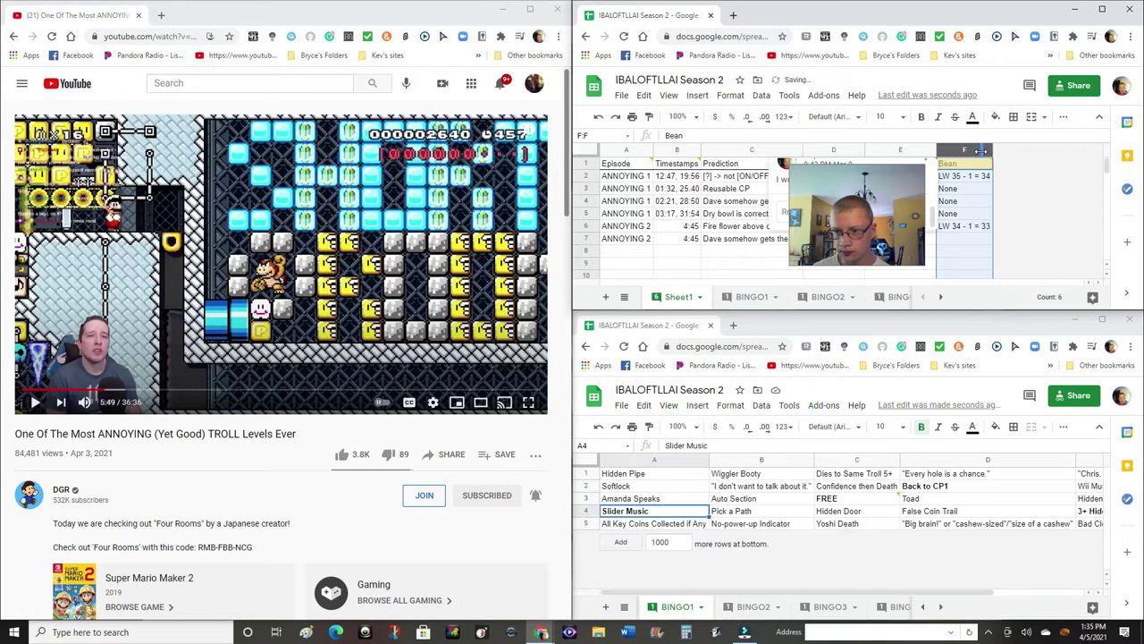
pyautogui.click(964, 237)
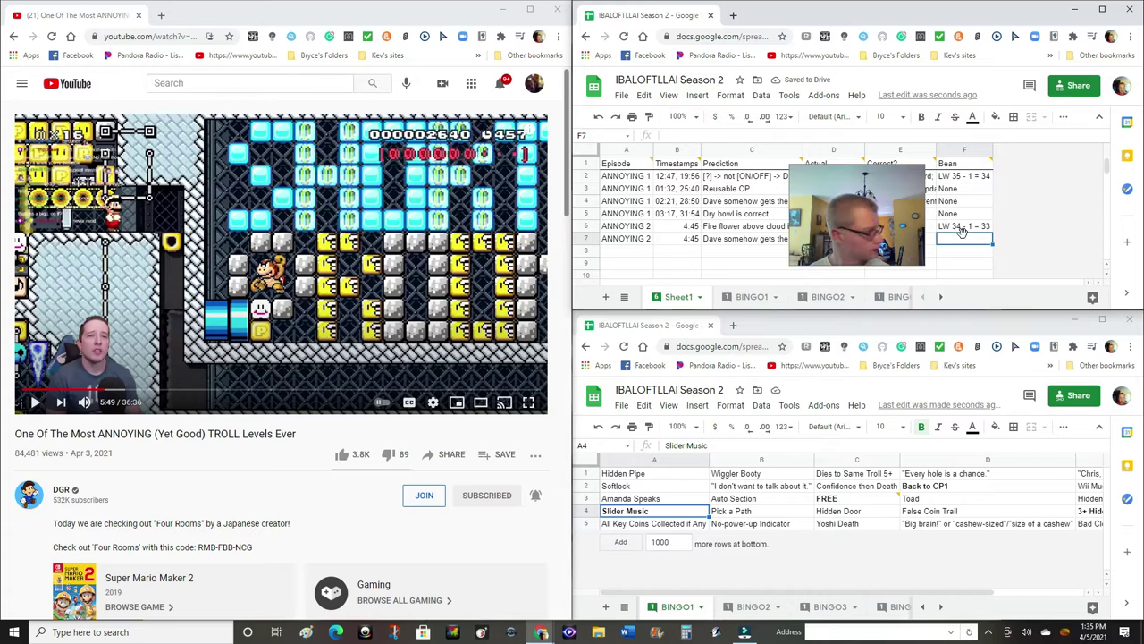
pyautogui.write('LW')
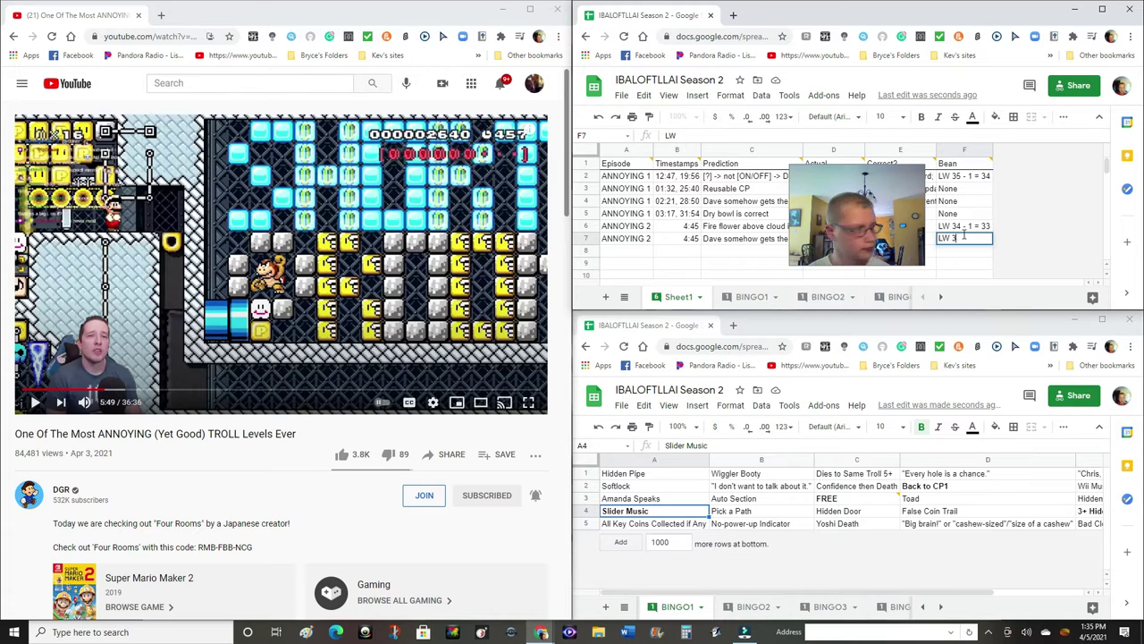
pyautogui.write(' 33 - 1 = 32')
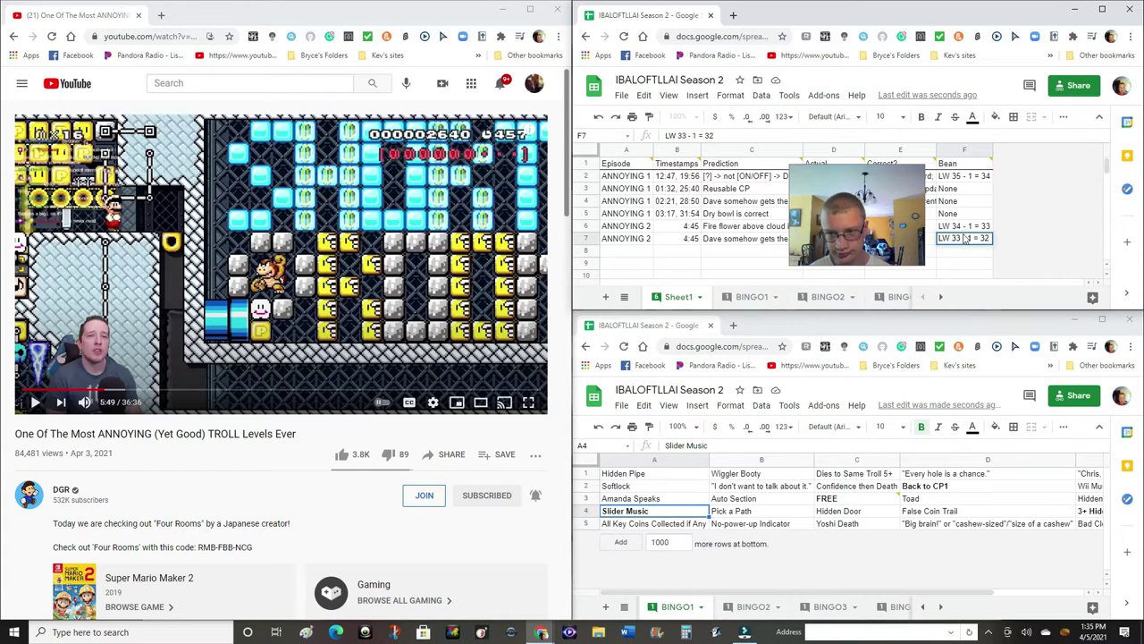
pyautogui.press('Return')
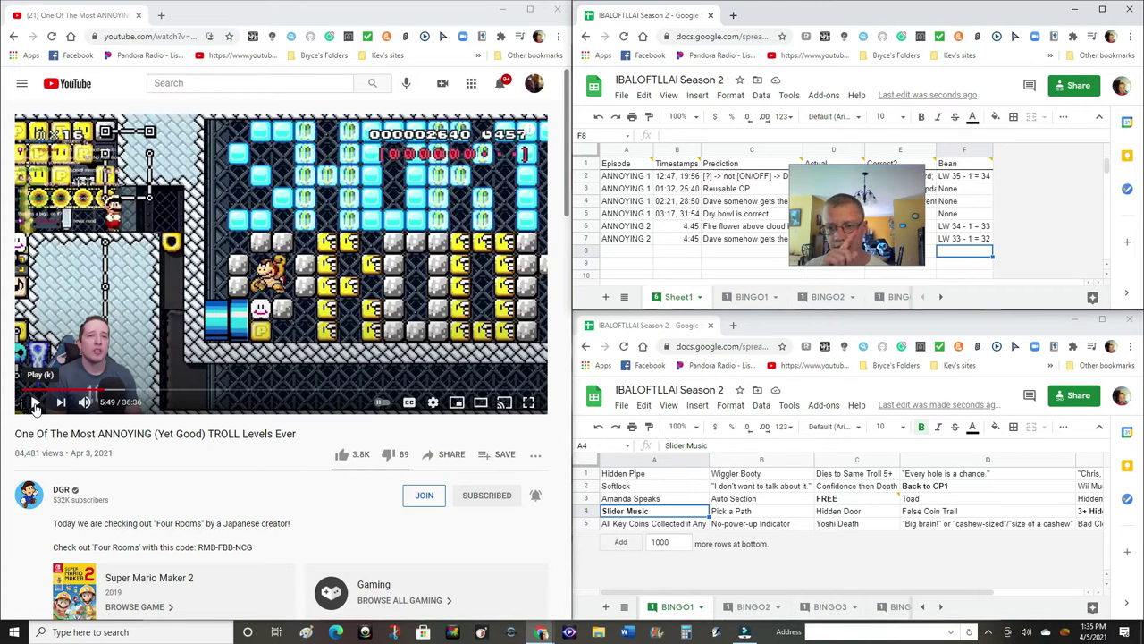
# Play the troll level video past 5:49, rewind a few seconds at 5:54, and pause at 6:15
pyautogui.click(36, 404)
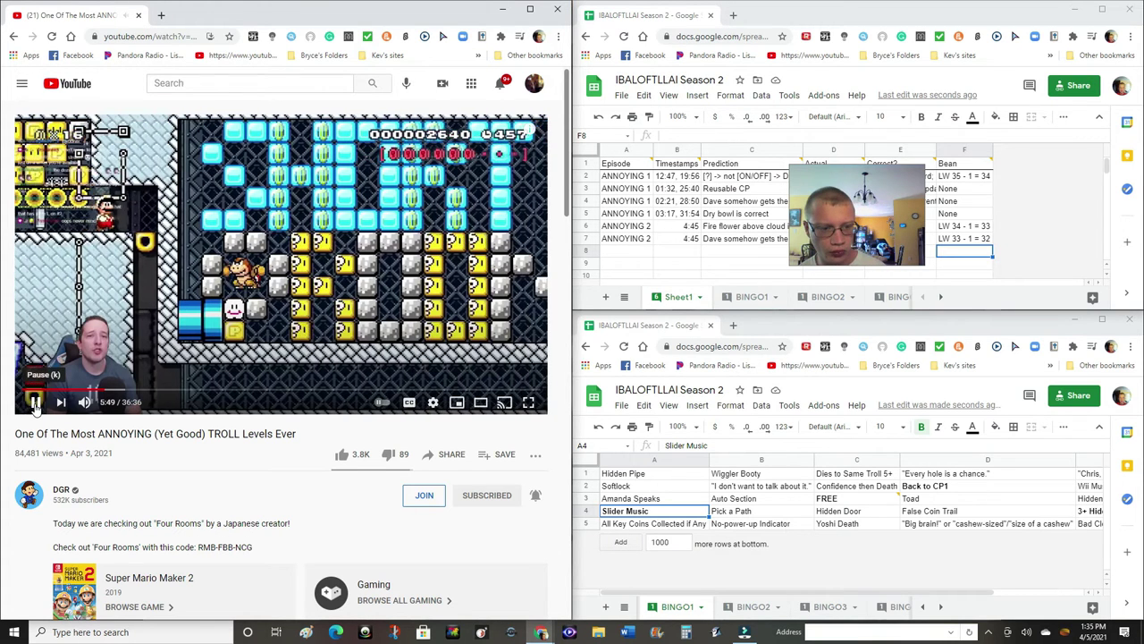
pyautogui.click(36, 404)
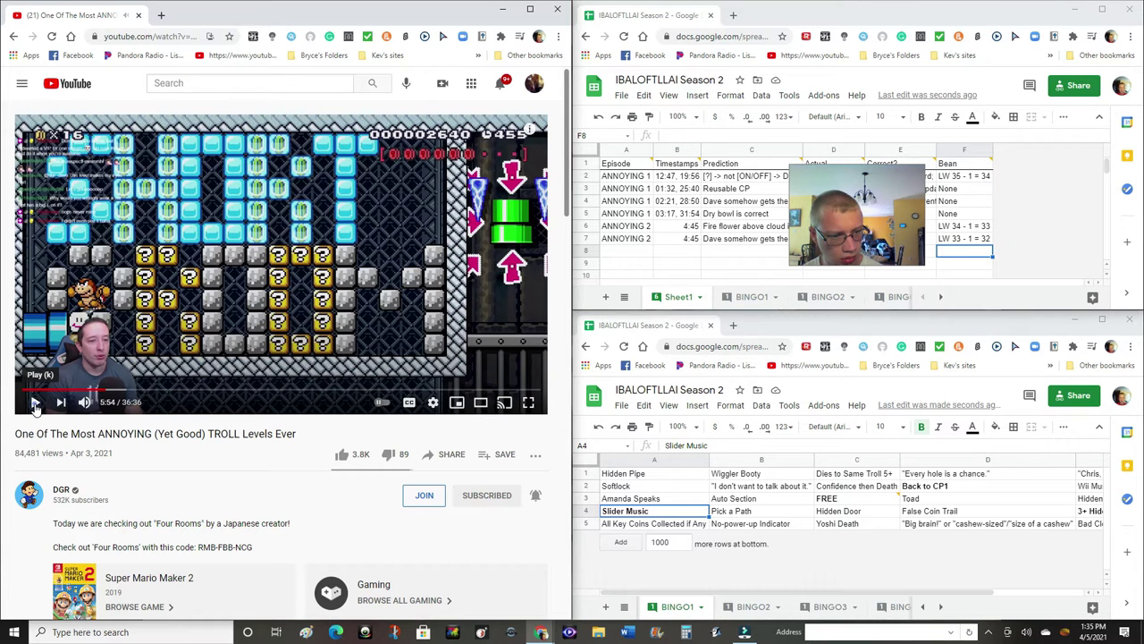
pyautogui.click(36, 404)
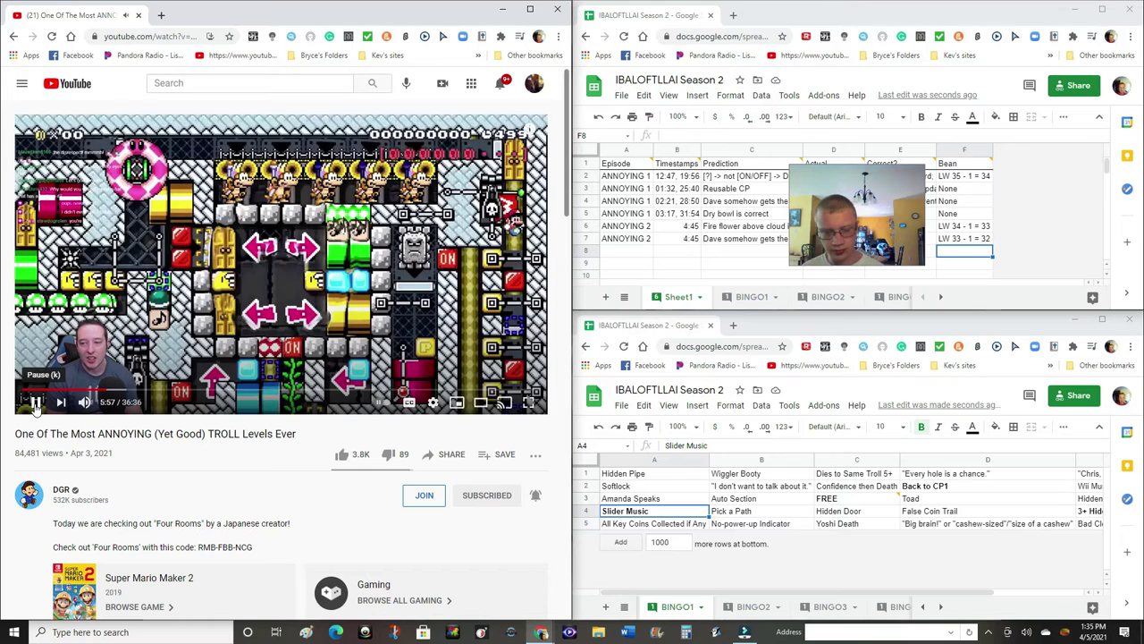
pyautogui.press('Left')
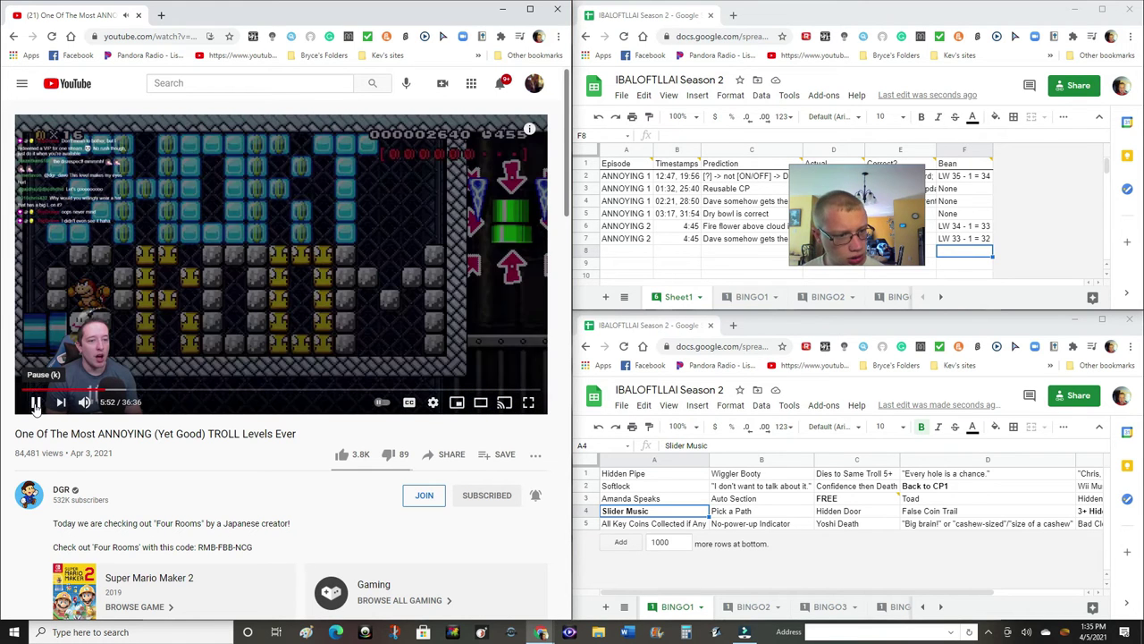
pyautogui.click(36, 404)
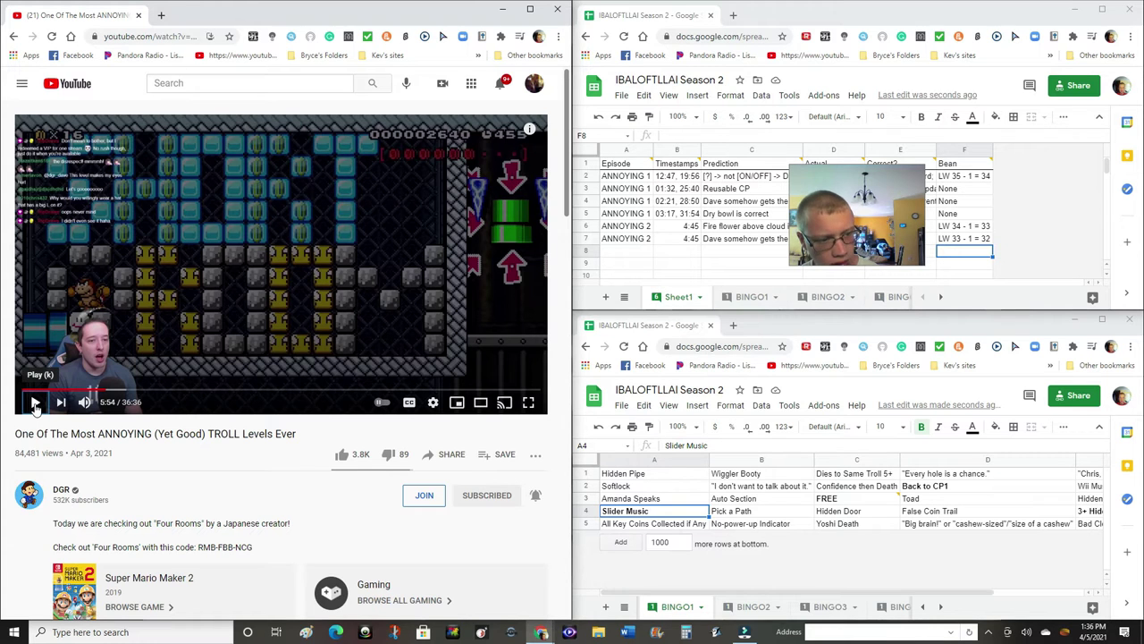
pyautogui.click(36, 404)
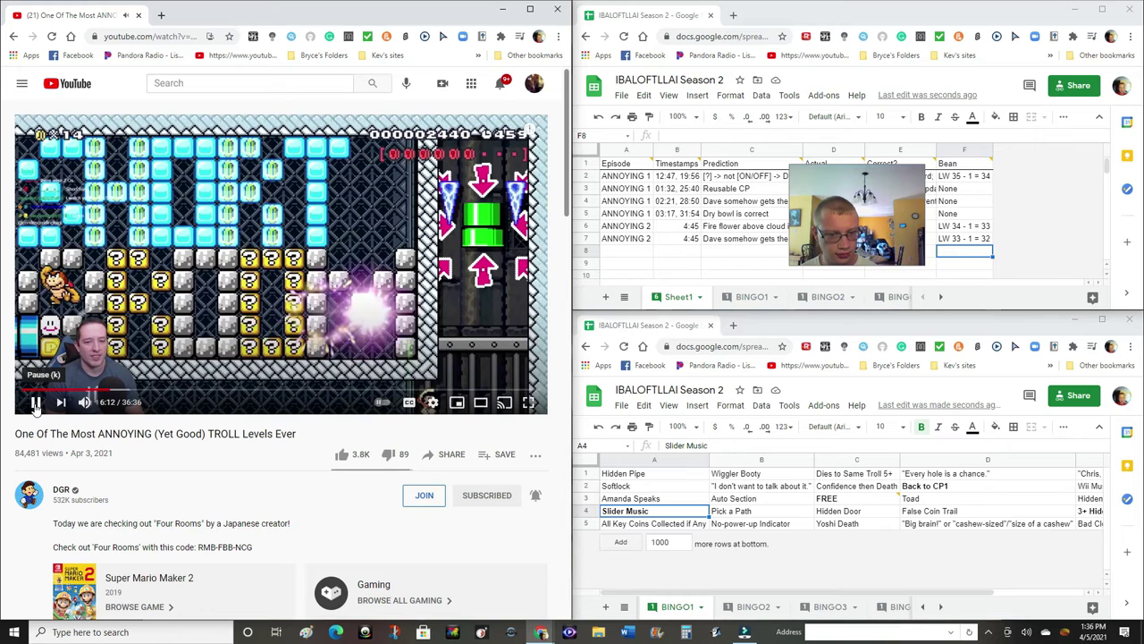
pyautogui.click(35, 404)
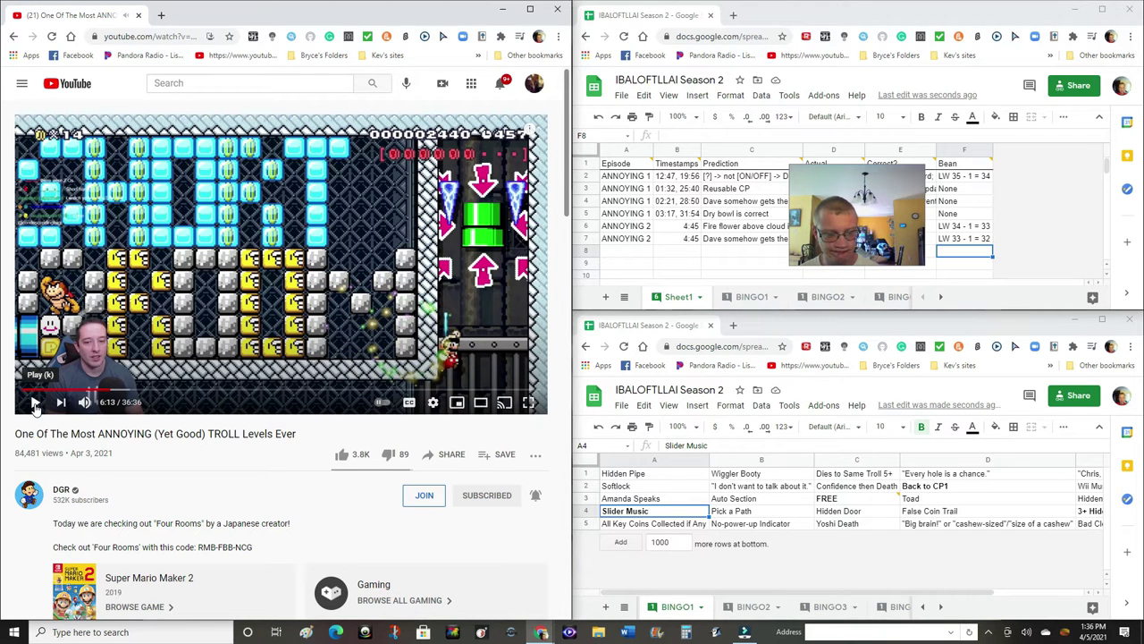
pyautogui.click(35, 404)
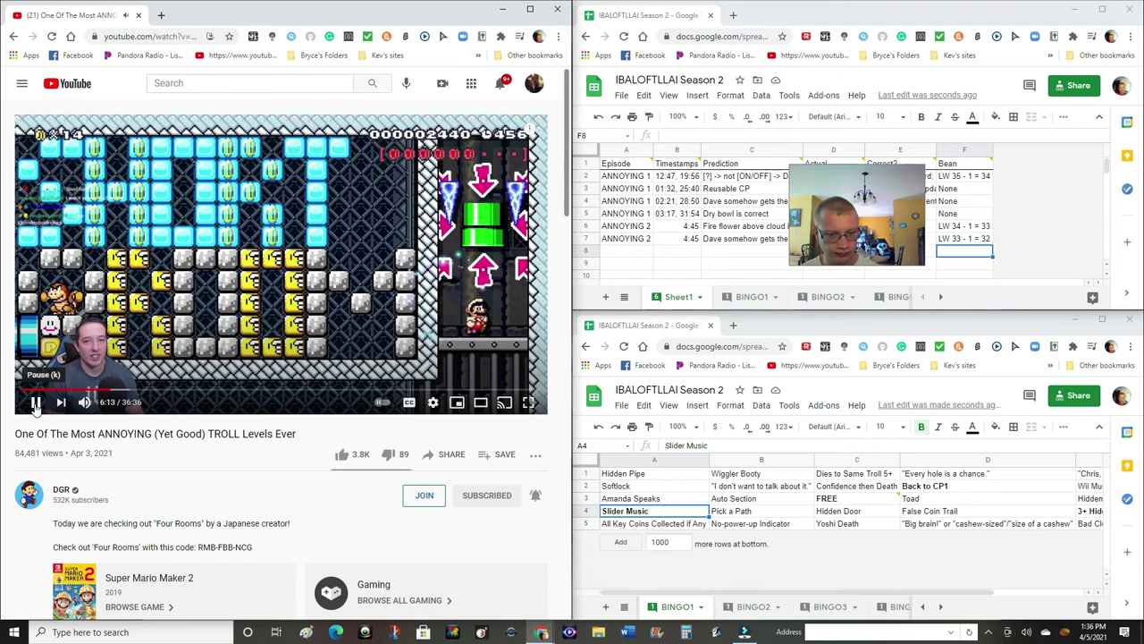
pyautogui.click(35, 404)
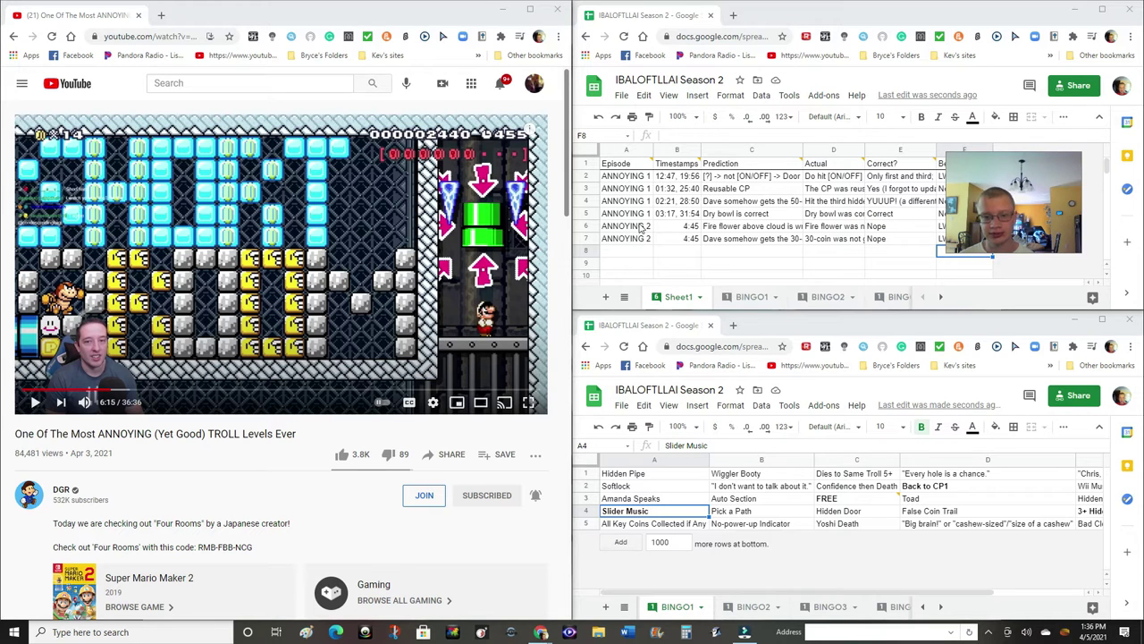
# Fill ANNOYING 2 into rows 8–9 and log 6:15 'Not as short as it says' in row 8
pyautogui.moveTo(640, 229); pyautogui.dragTo(640, 243)
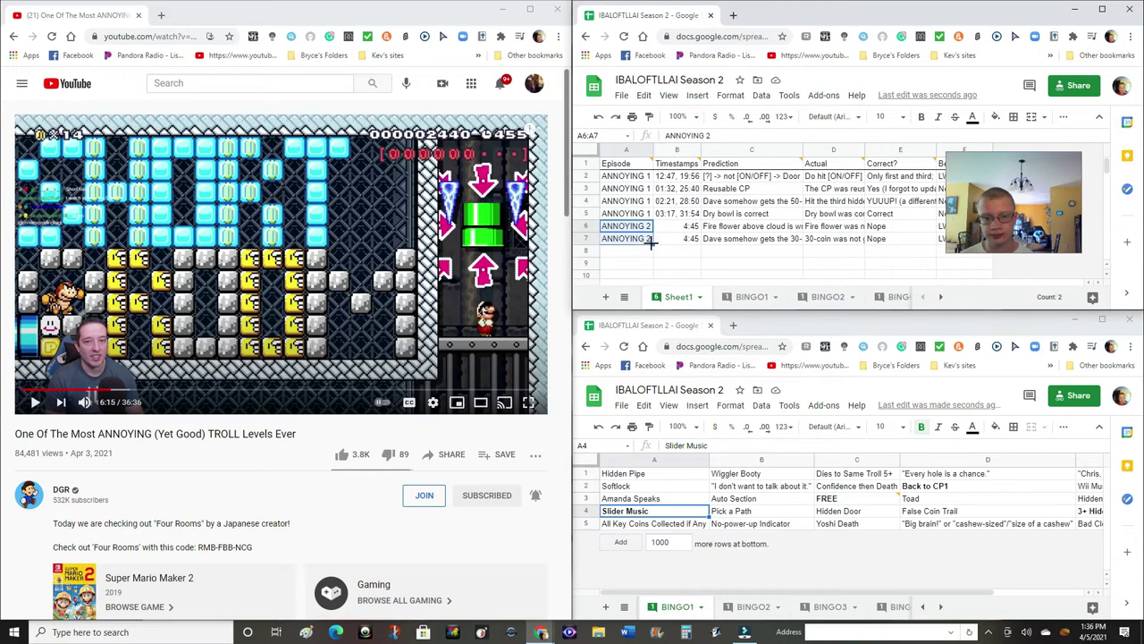
pyautogui.moveTo(669, 254); pyautogui.dragTo(669, 255)
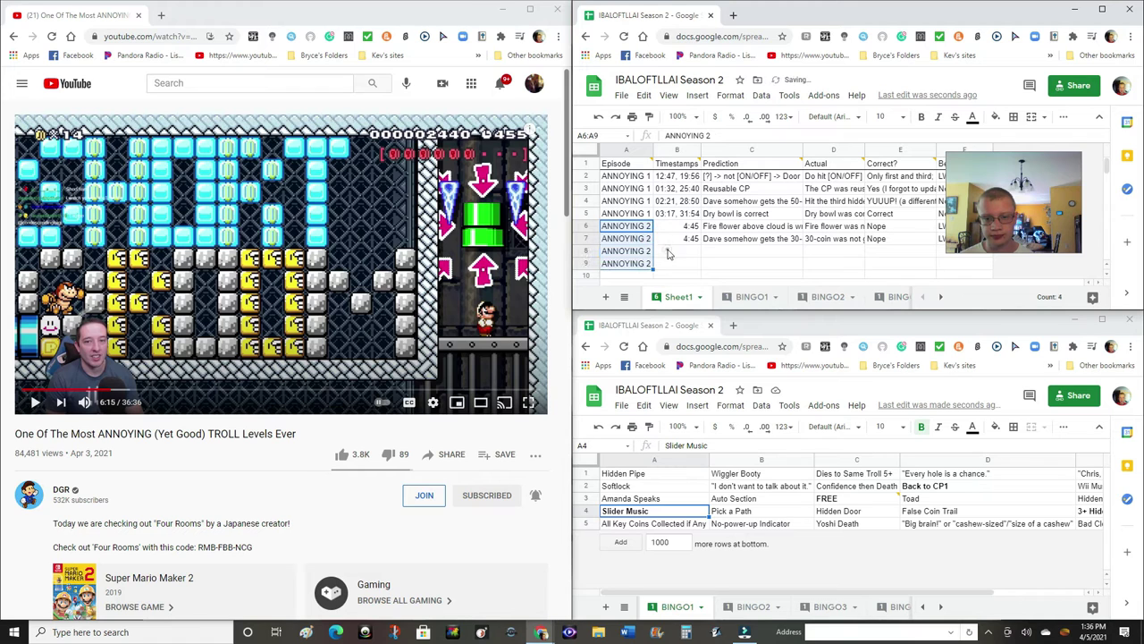
pyautogui.click(668, 253)
pyautogui.write('6:15')
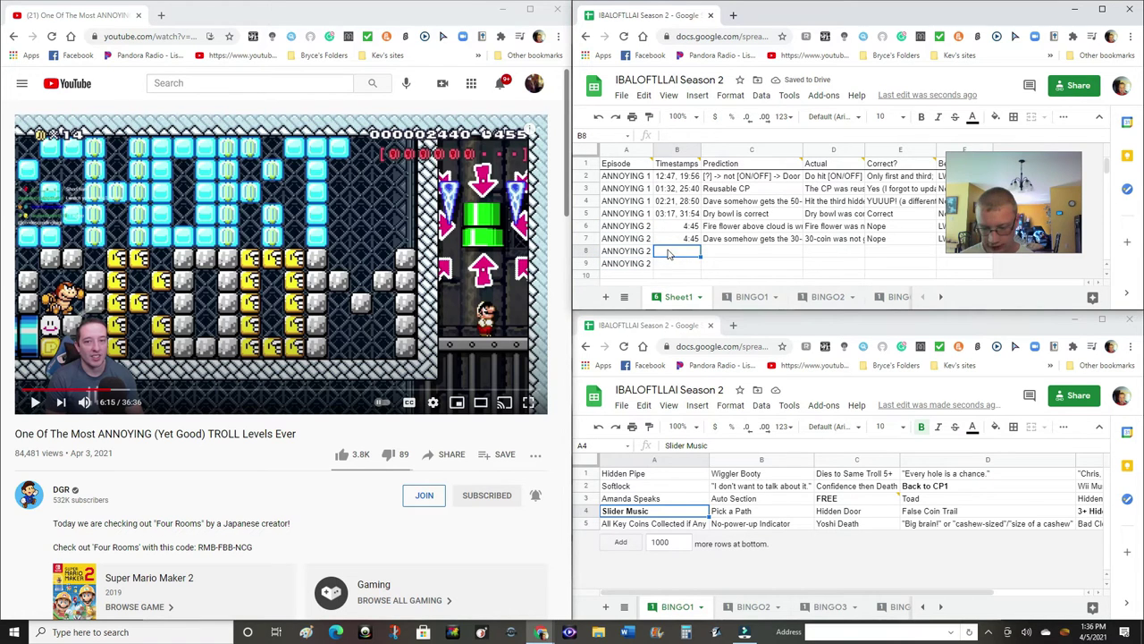
pyautogui.press('Tab')
pyautogui.write('Not as short as it s')
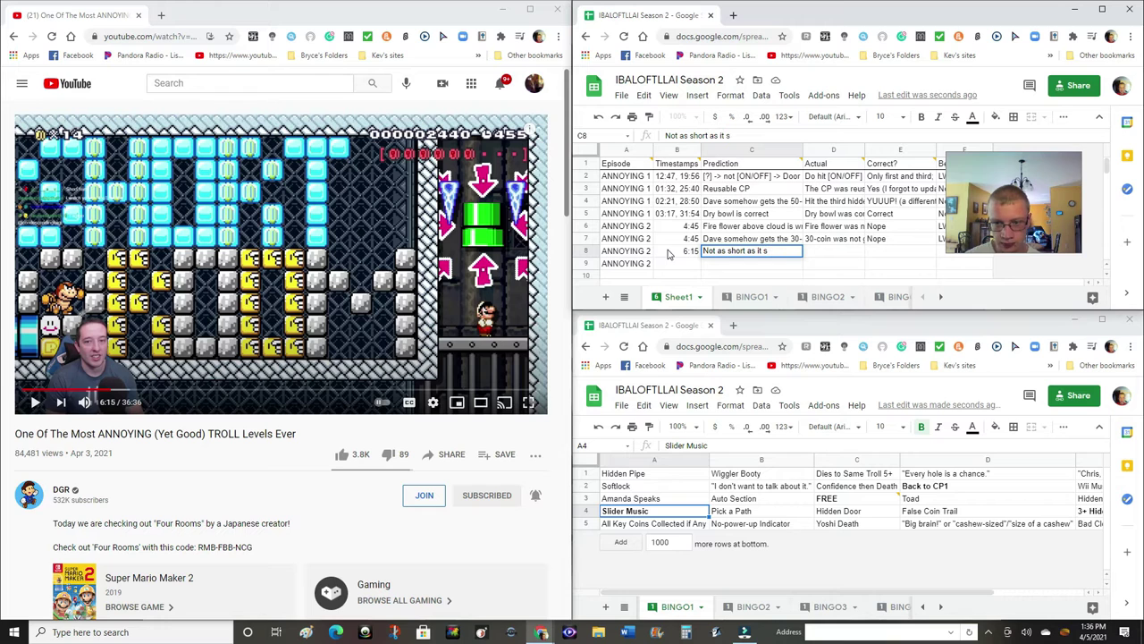
pyautogui.write('ays')
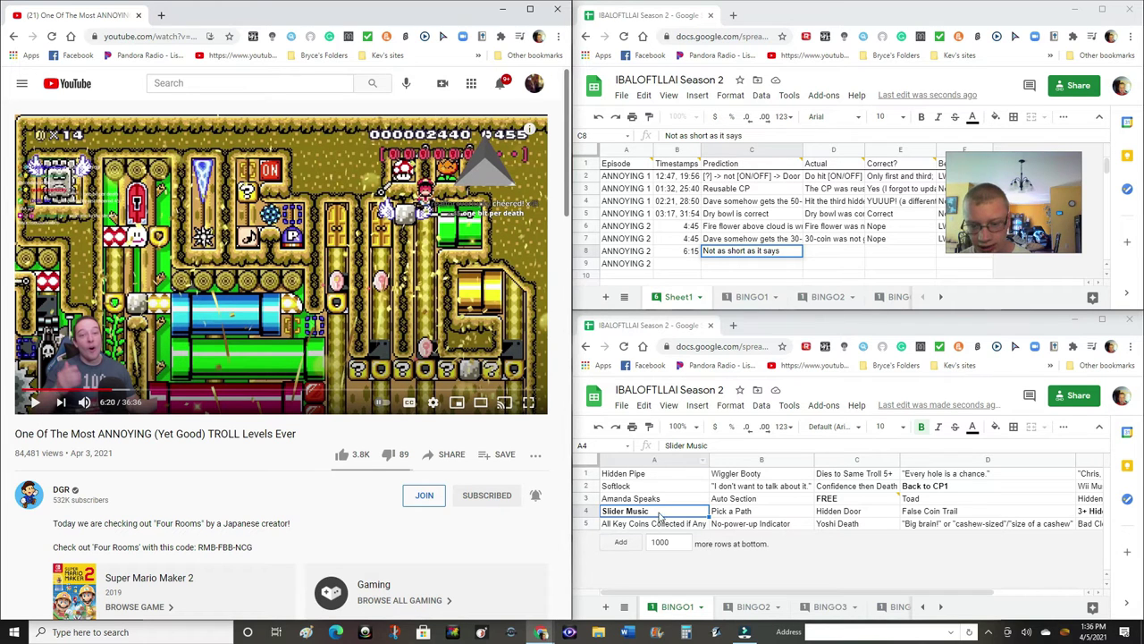
# Bold No-power-up Indicator on BINGO1, review Back to CP1, Key Coins and Pick a Path, then select D8
pyautogui.click(733, 528)
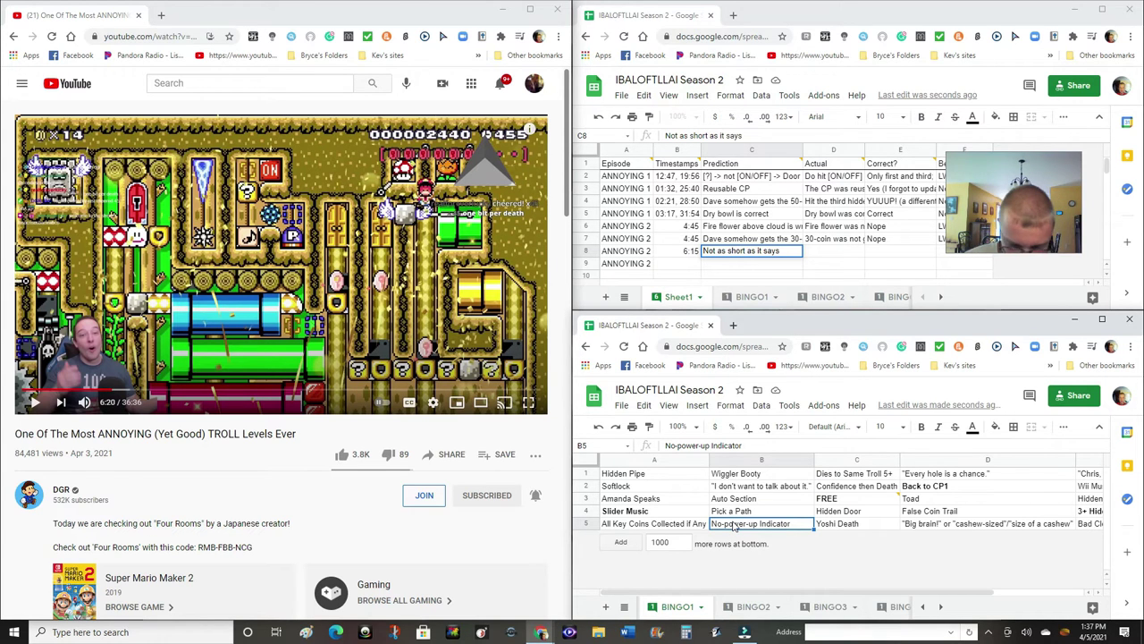
pyautogui.hotkey('ctrl', 'b')
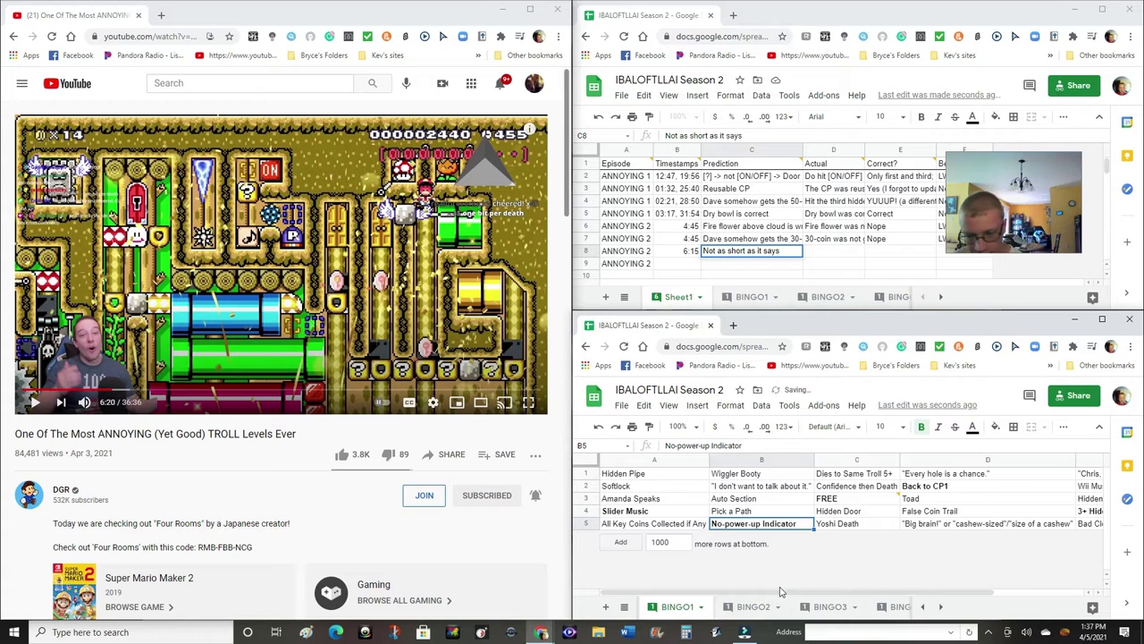
pyautogui.click(779, 591)
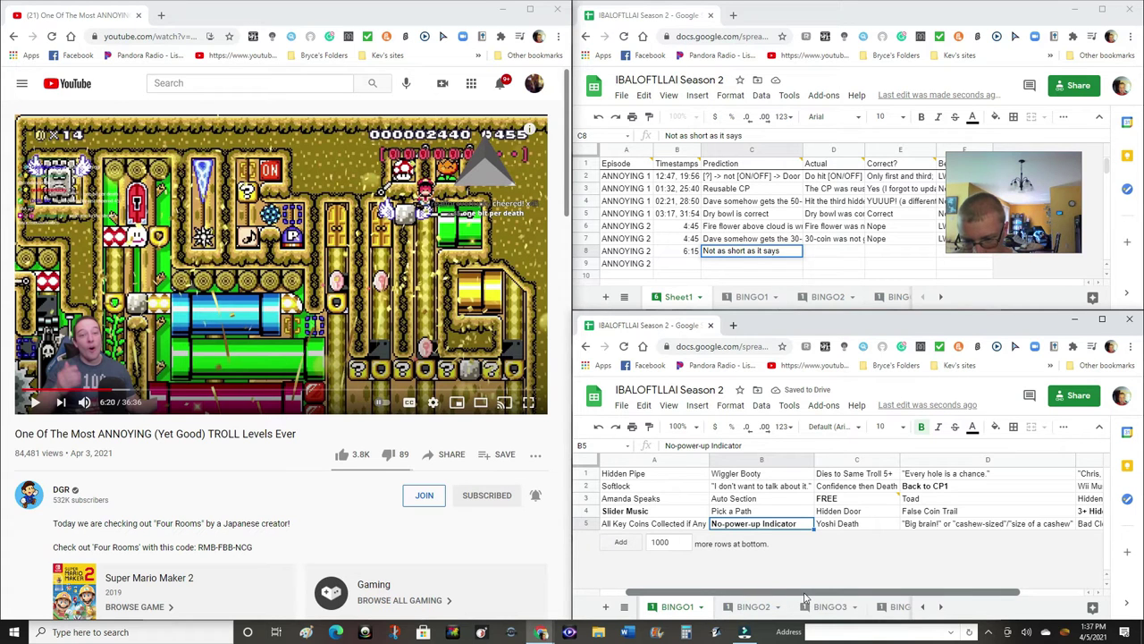
pyautogui.click(929, 486)
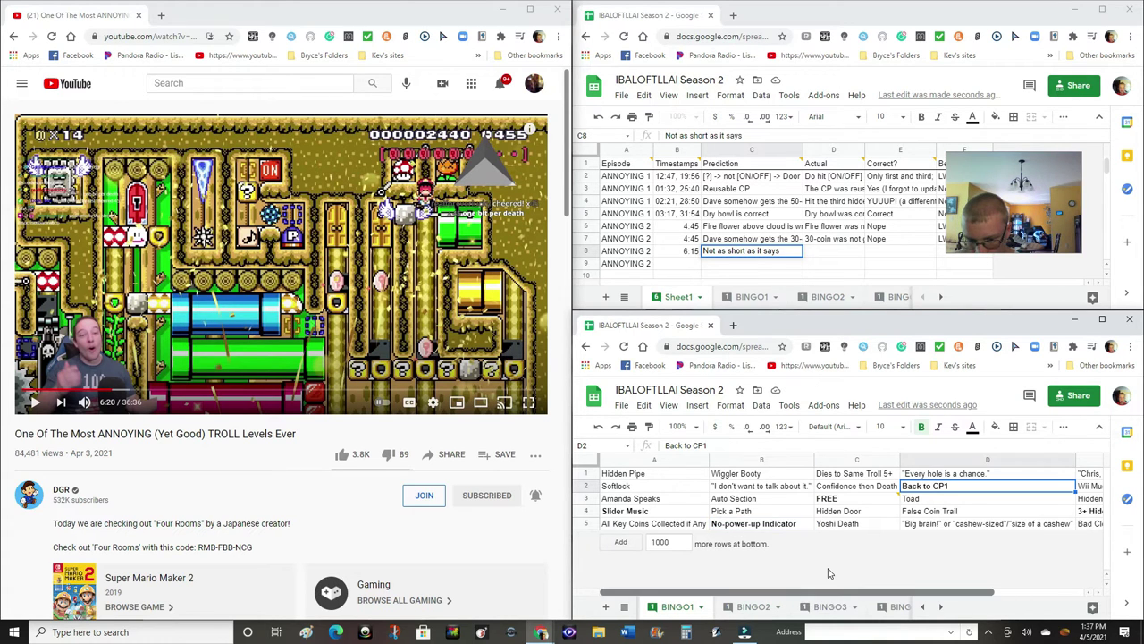
pyautogui.click(687, 526)
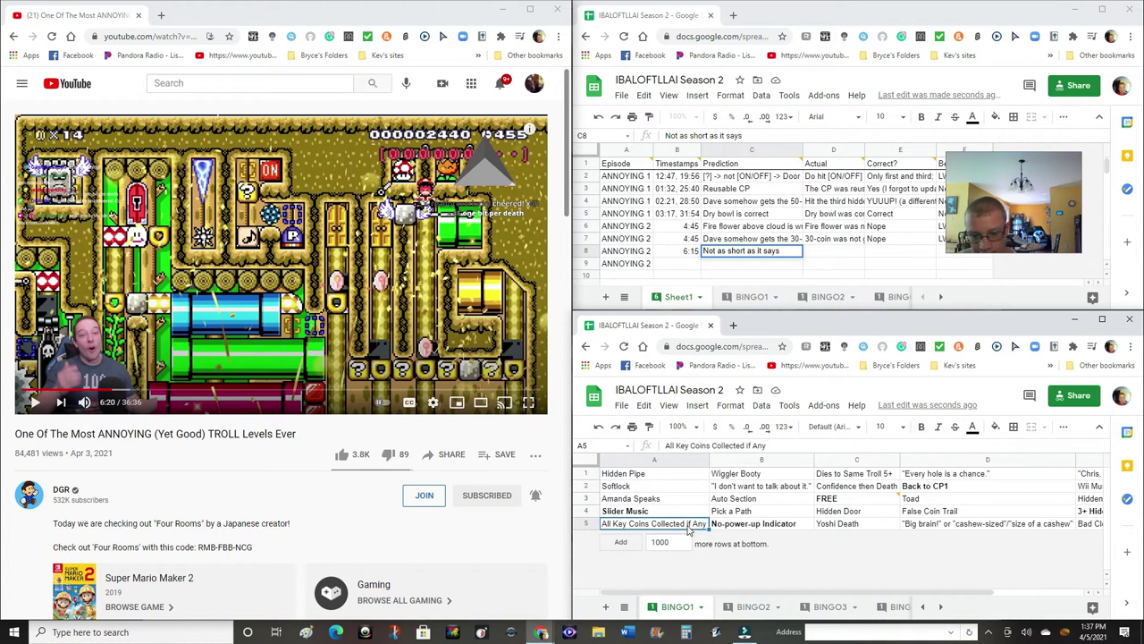
pyautogui.click(731, 512)
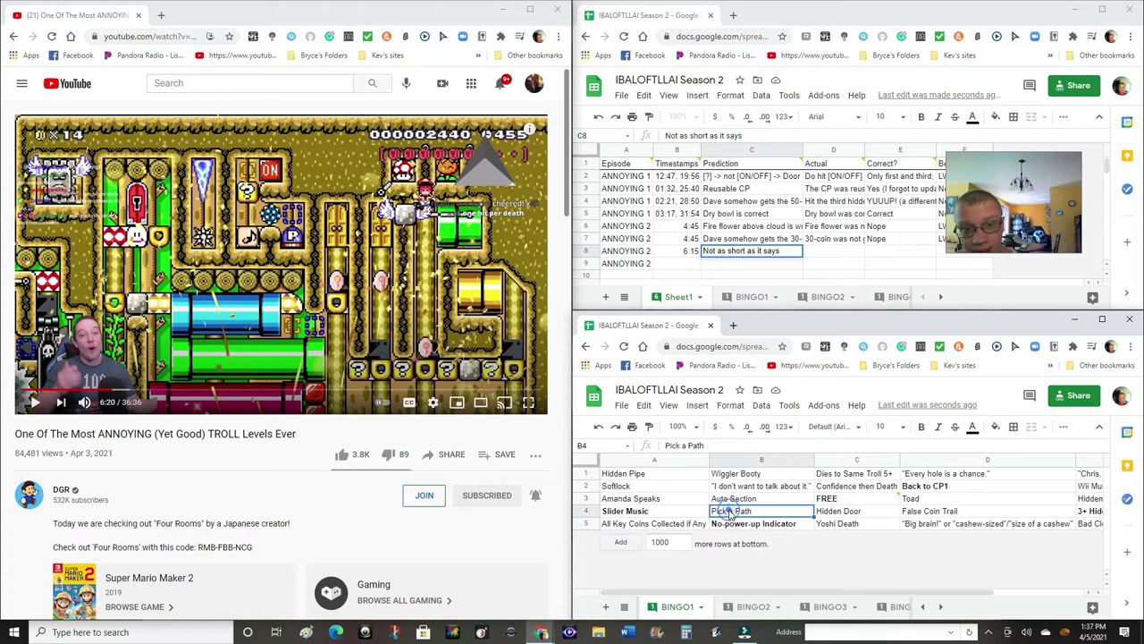
pyautogui.click(834, 251)
pyautogui.write('Was as short as it said')
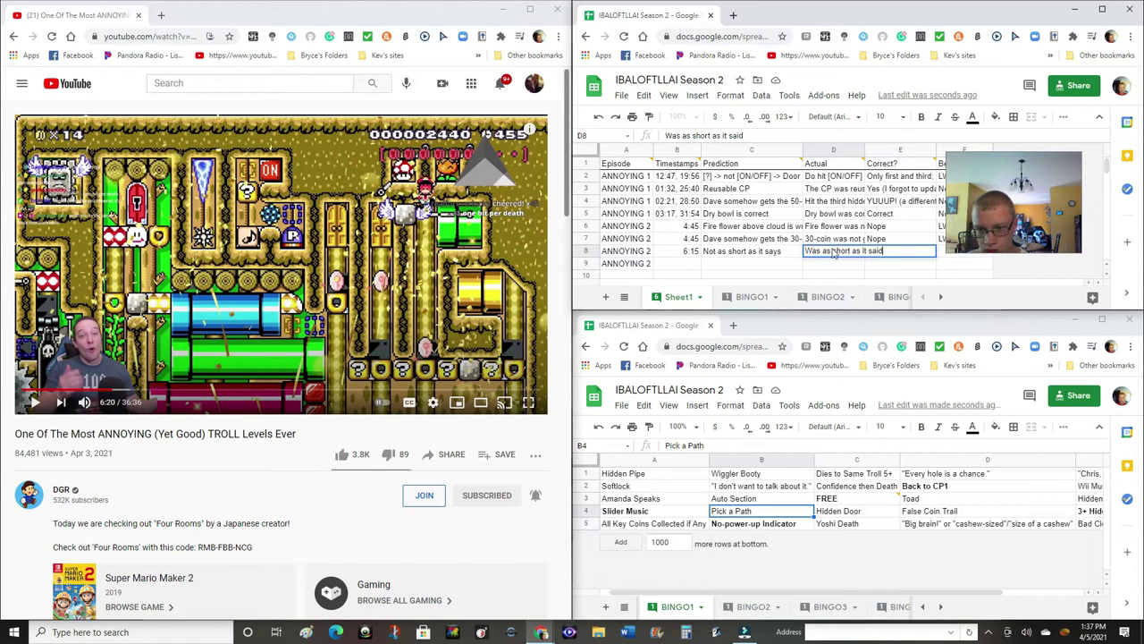
# Commit row 8's actual result, mark it 'Not right', and log Bean 'LW 32 - 1 = 31'
pyautogui.press('Tab')
pyautogui.write('Not right')
pyautogui.press('Tab')
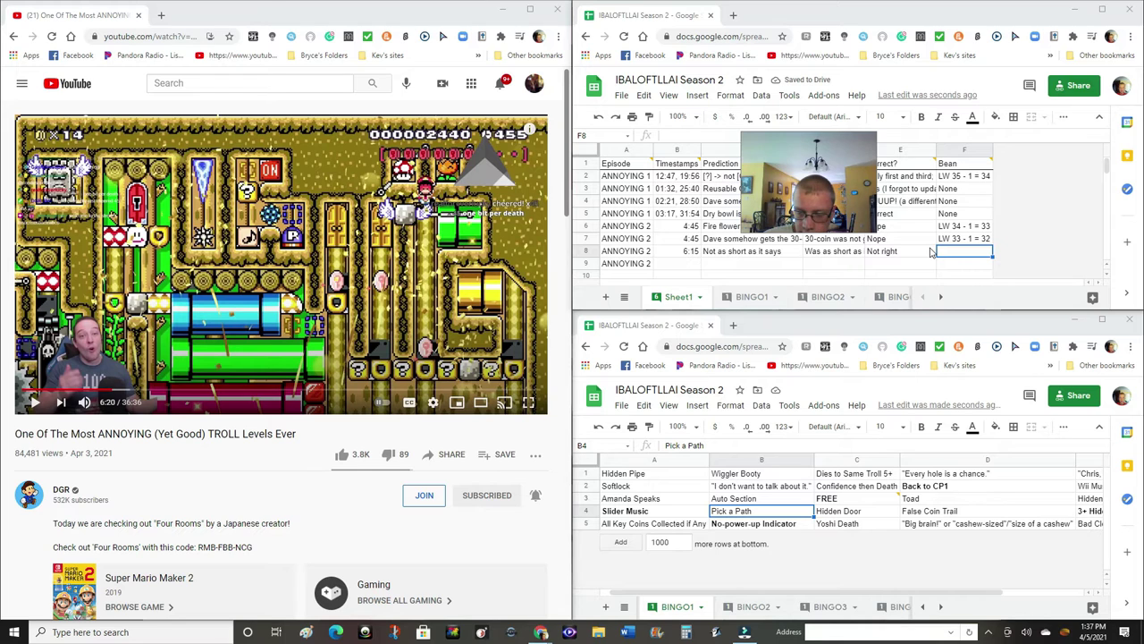
pyautogui.click(937, 252)
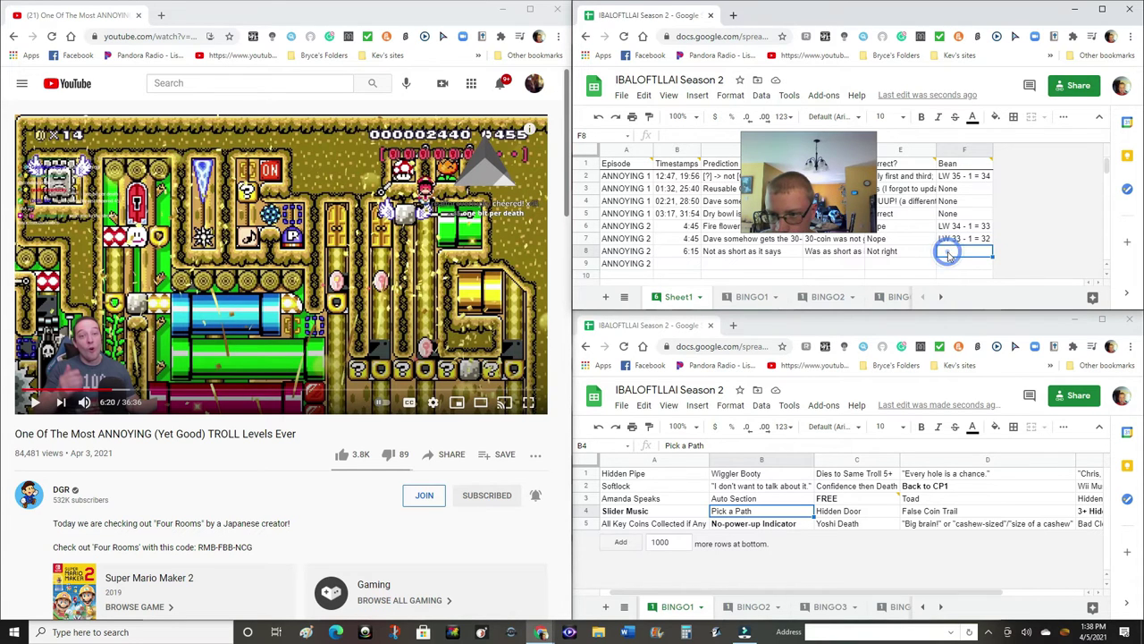
pyautogui.write('L')
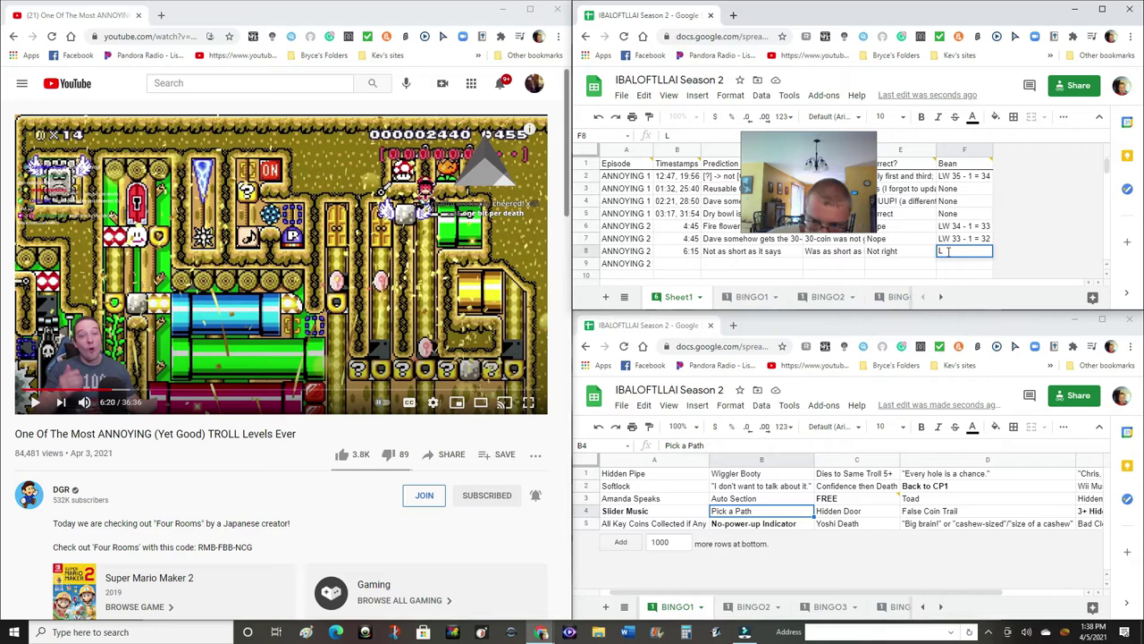
pyautogui.write('W 32')
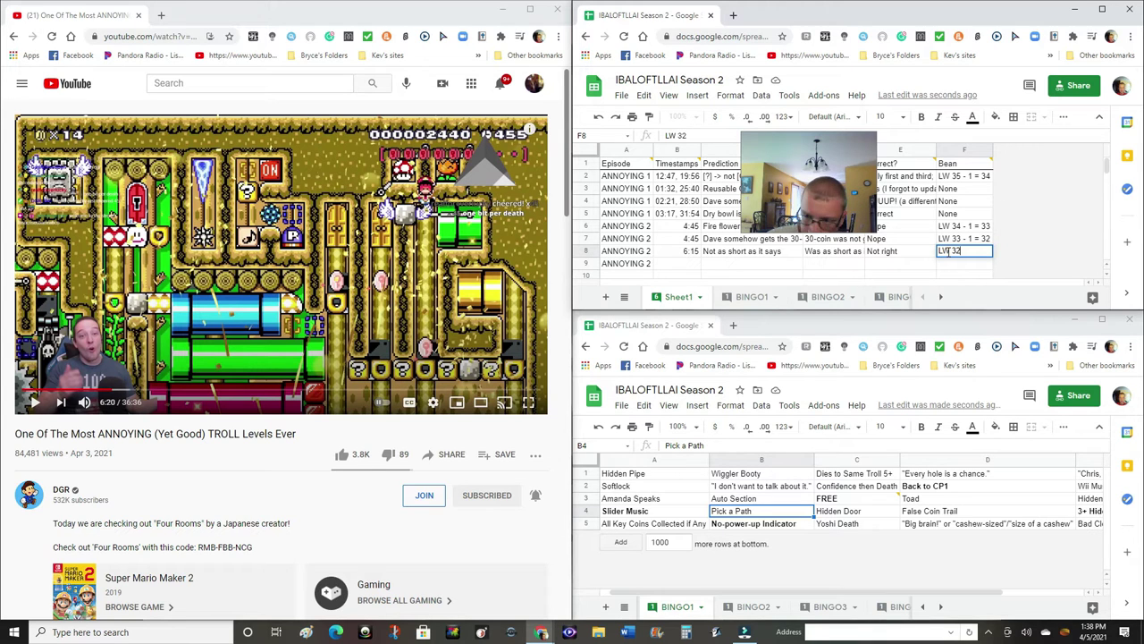
pyautogui.write(' - 1 = 31')
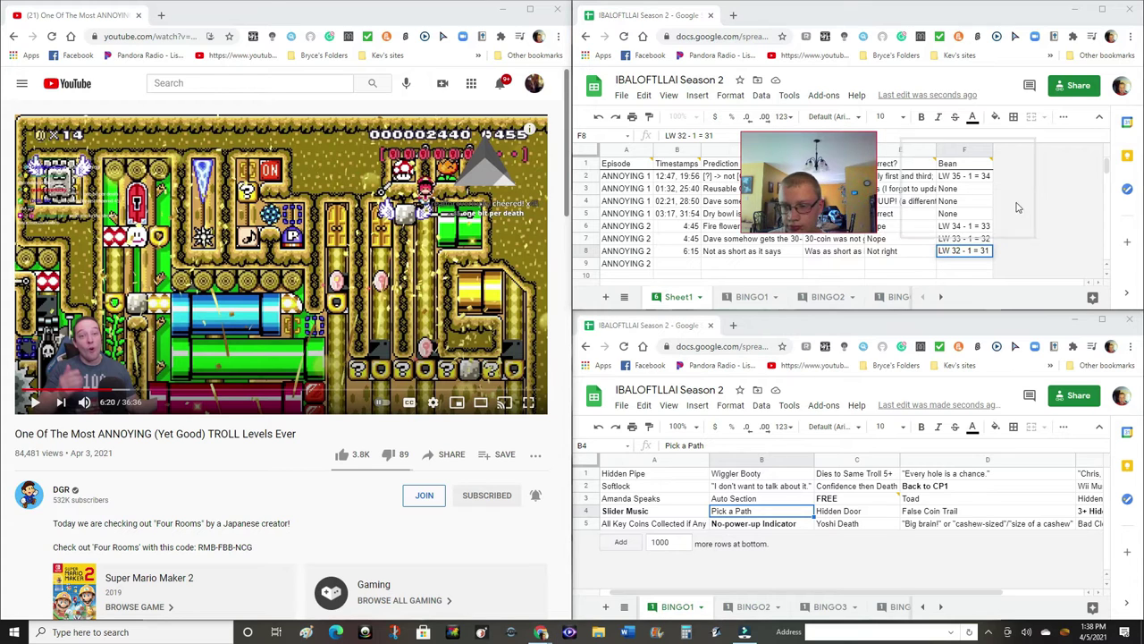
pyautogui.click(35, 406)
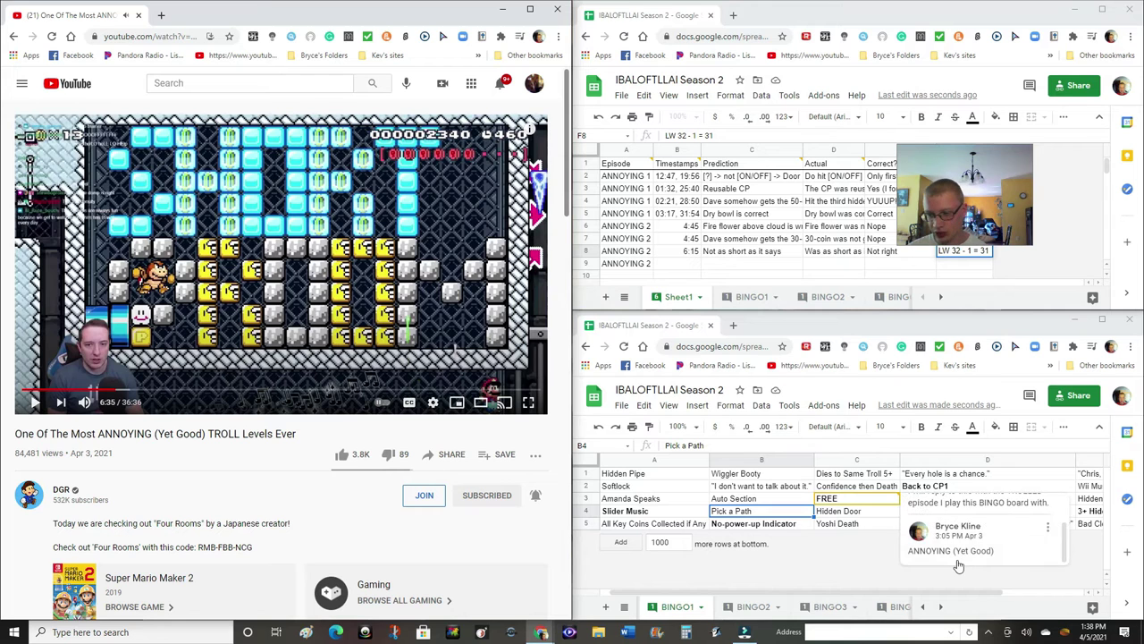
# Play the ANNOYING TROLL Levels video on from 6:20 and pause it at 6:48
pyautogui.click(36, 404)
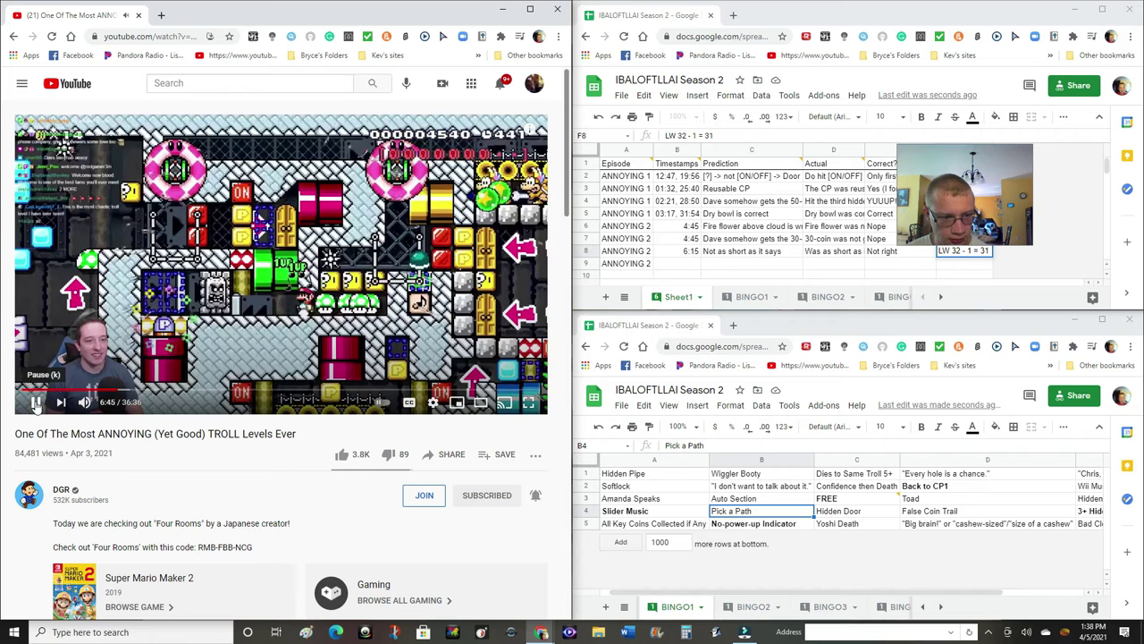
pyautogui.click(36, 404)
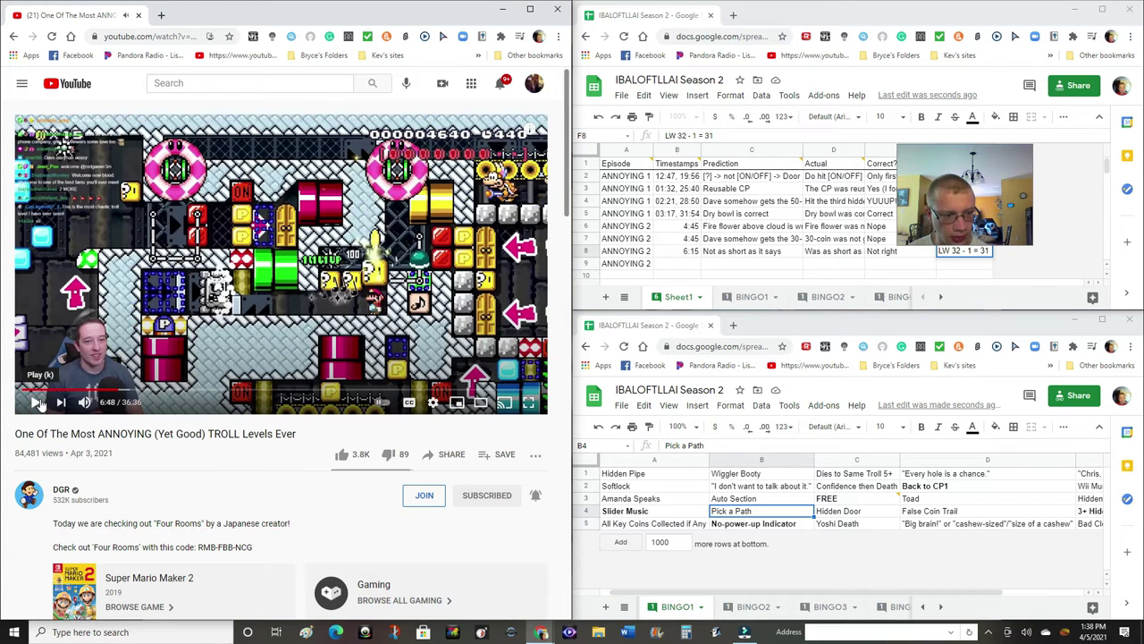
# Show the Screen recorder control bar from the tray, then return to the spreadsheet window
pyautogui.click(992, 632)
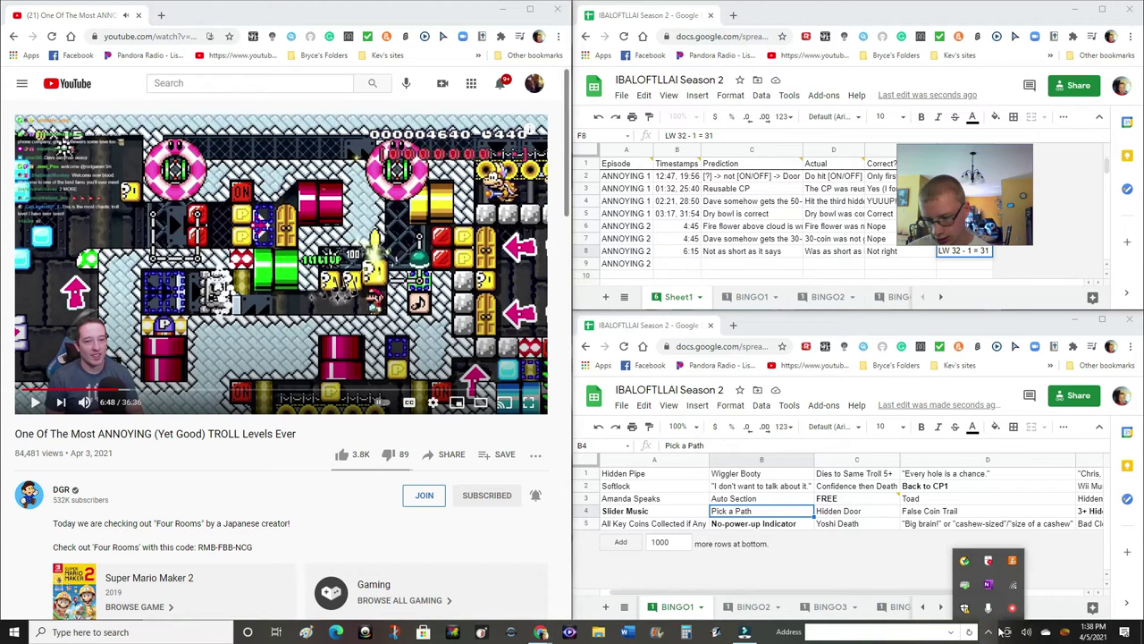
pyautogui.rightClick(1010, 609)
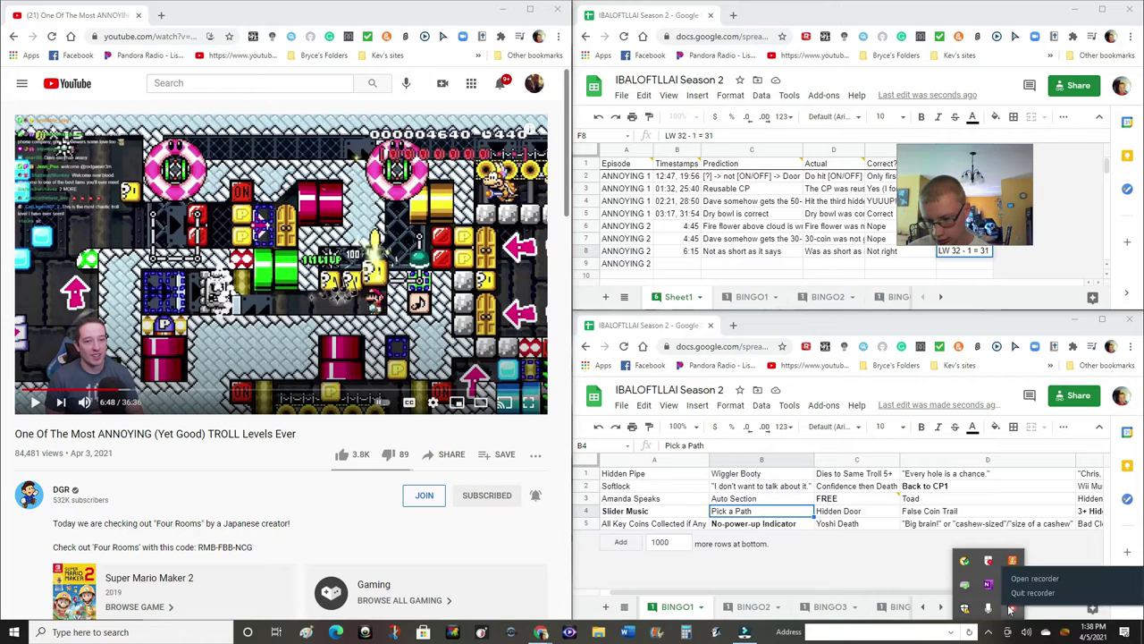
pyautogui.click(1017, 580)
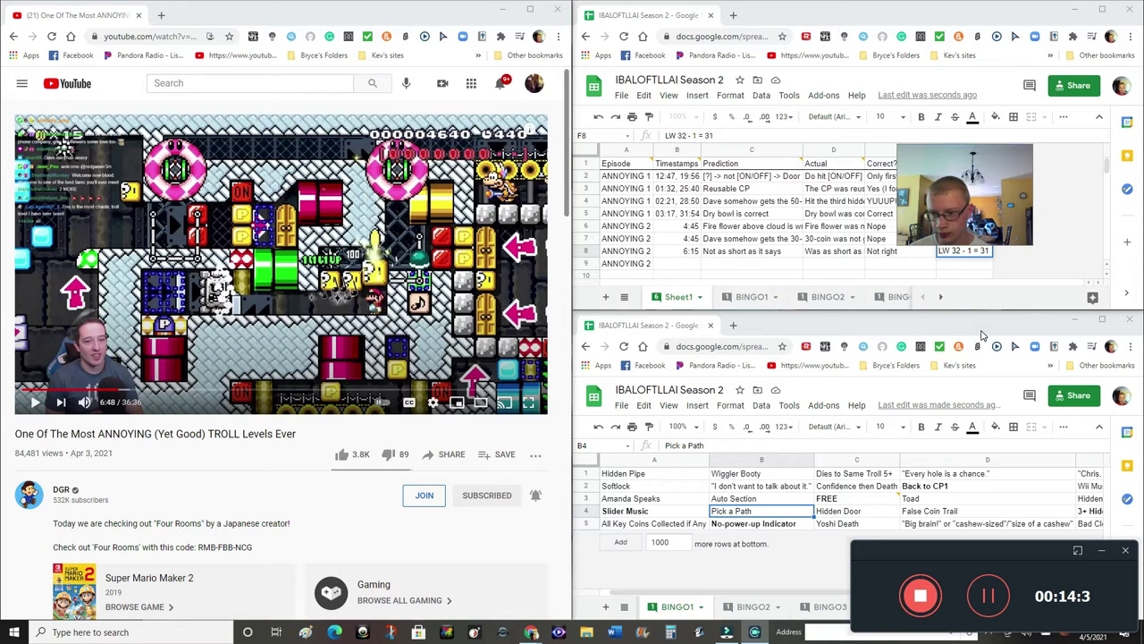
pyautogui.click(981, 335)
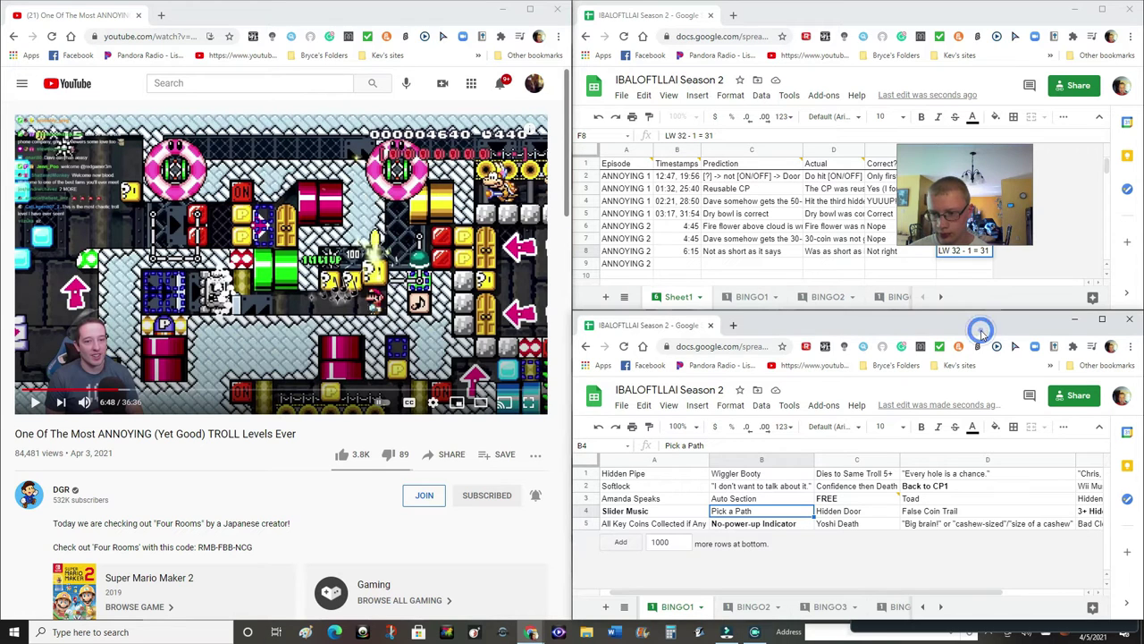
# Resume the troll-level video, skip the ad, and pause it at 7:20
pyautogui.click(34, 404)
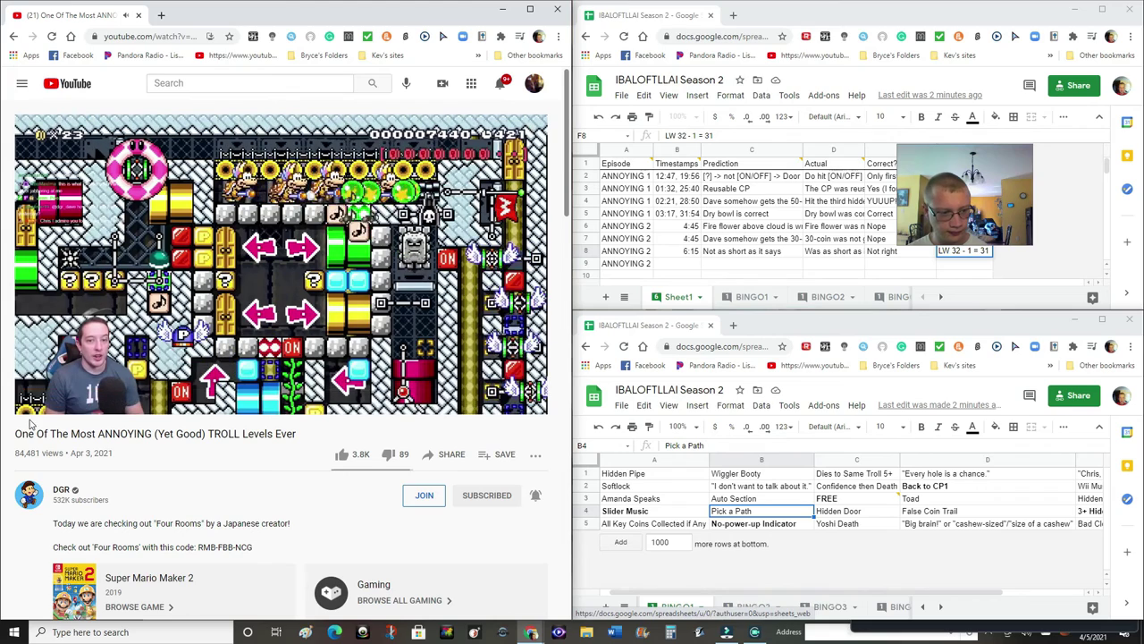
pyautogui.click(29, 403)
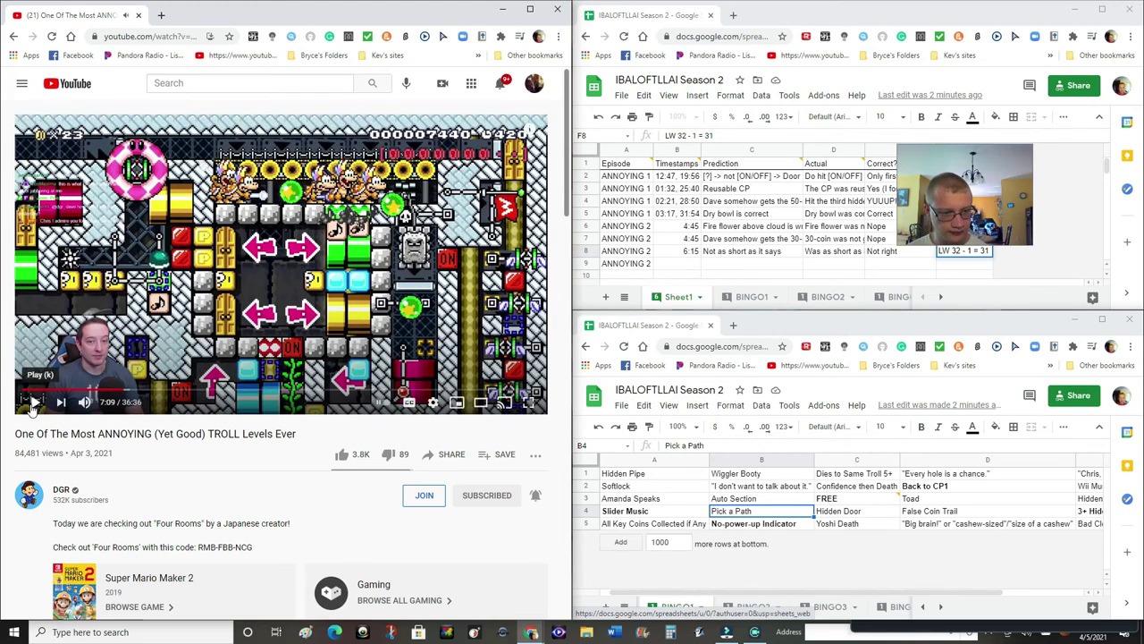
pyautogui.click(31, 404)
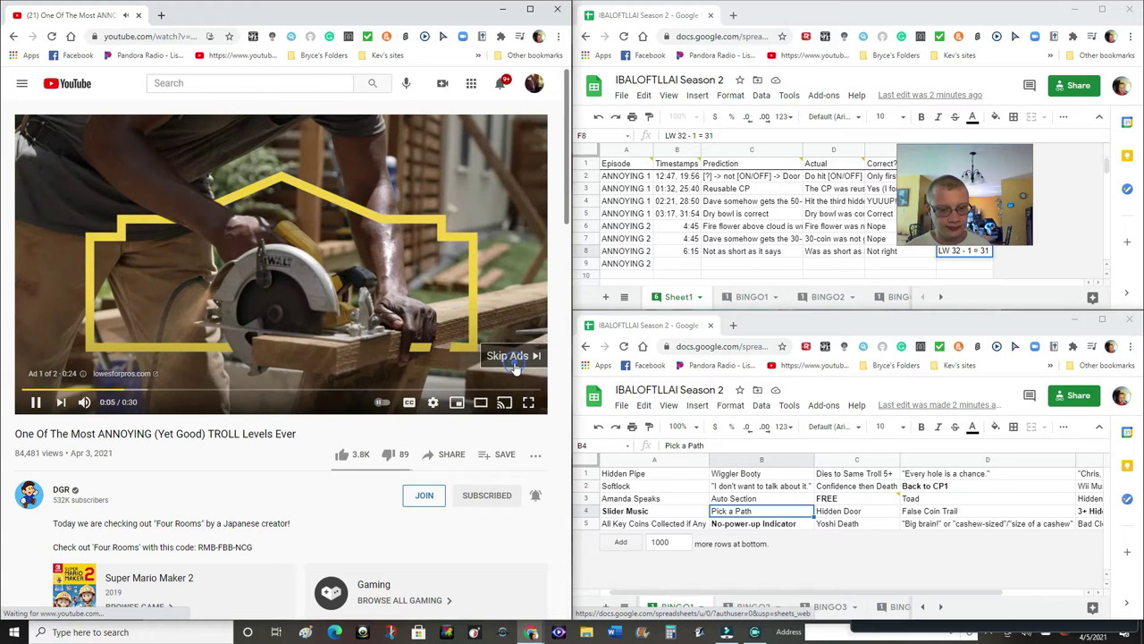
pyautogui.click(511, 357)
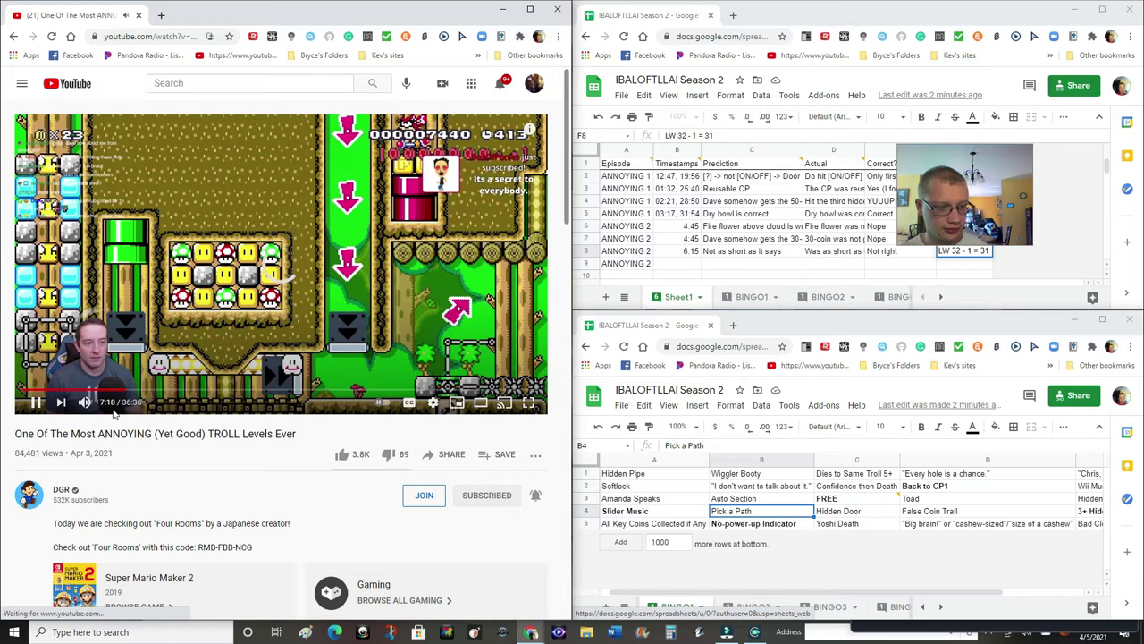
pyautogui.click(34, 403)
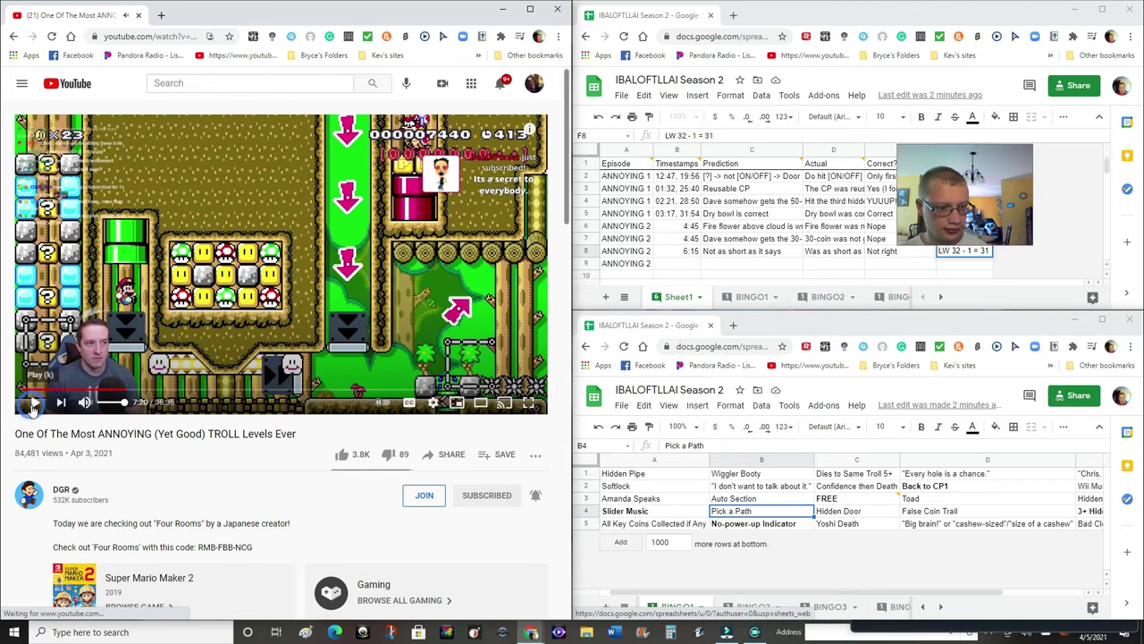
# Enter timestamp 7:20 in B9 and the prediction 'Dave hits [ ? ]' in C9
pyautogui.click(664, 260)
pyautogui.write('7:')
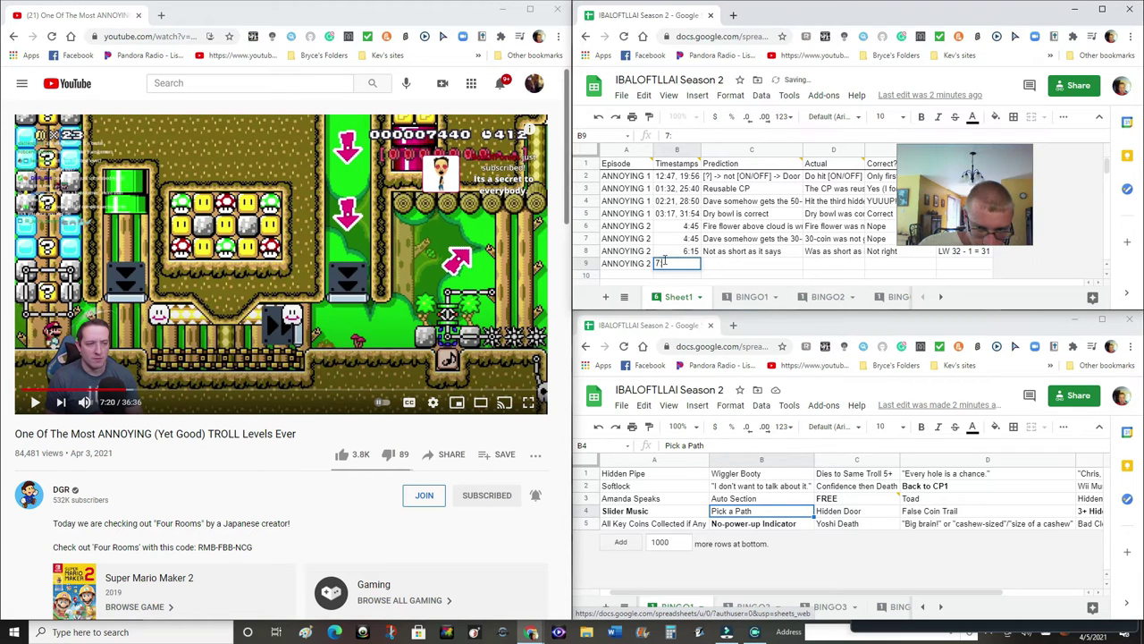
pyautogui.write('20')
pyautogui.click(732, 269)
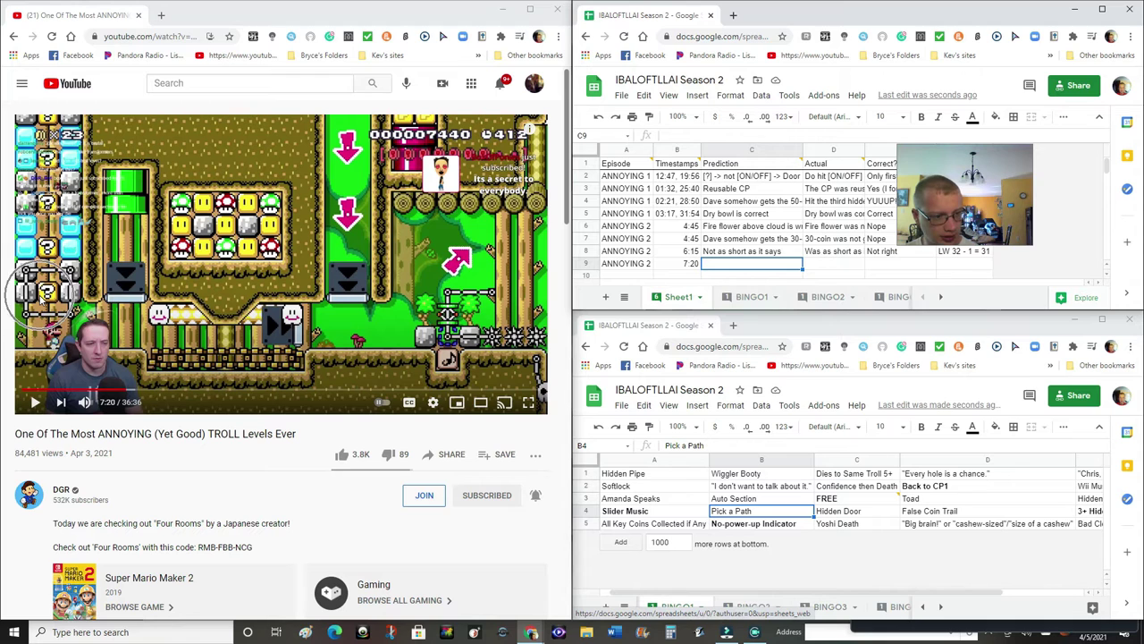
pyautogui.write('Dave hits [ [?] ]')
# After watching the outcome, record verdict 'I was right!' in E9 and Bean 'None' in F9
pyautogui.click(317, 308)
pyautogui.press('Tab')
pyautogui.write('He did')
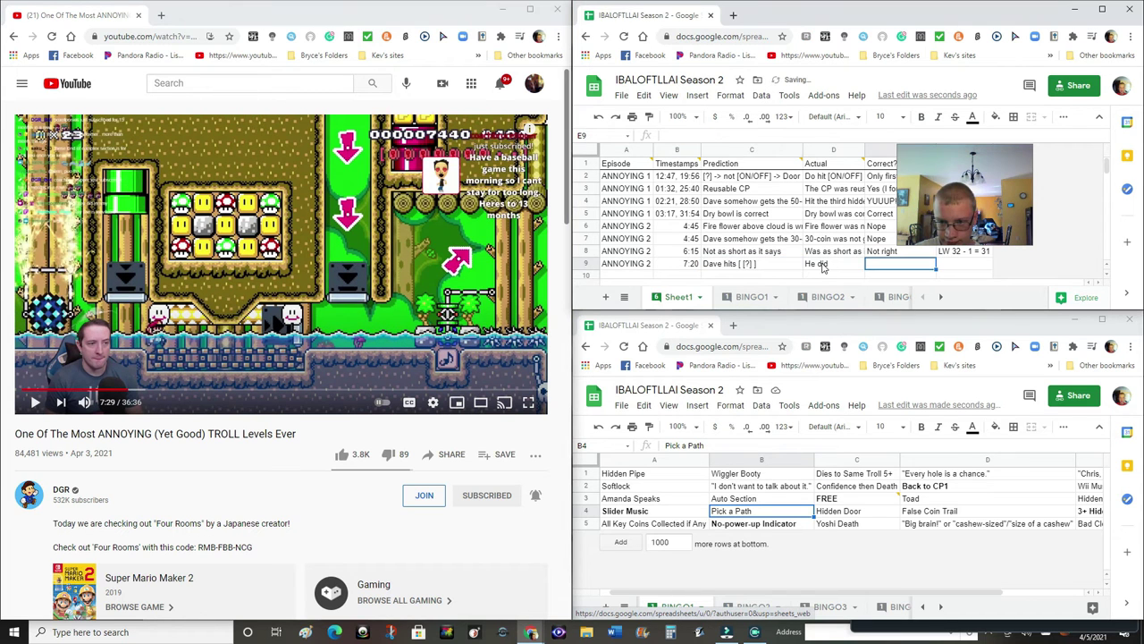
pyautogui.write('I was right! (ofc')
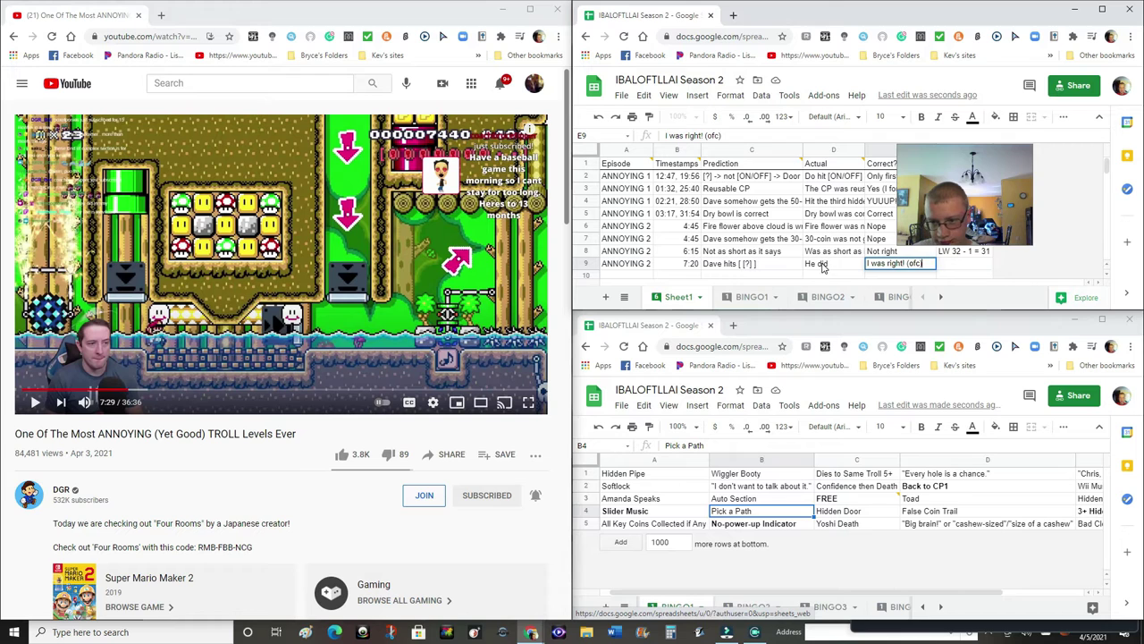
pyautogui.press('Tab')
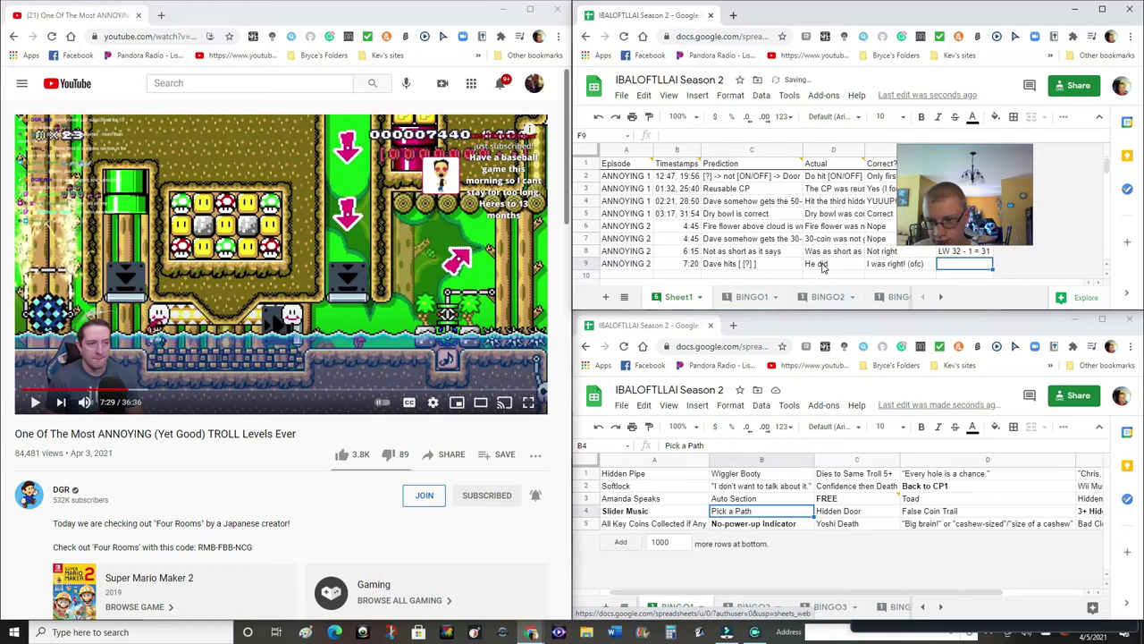
pyautogui.press('Left')
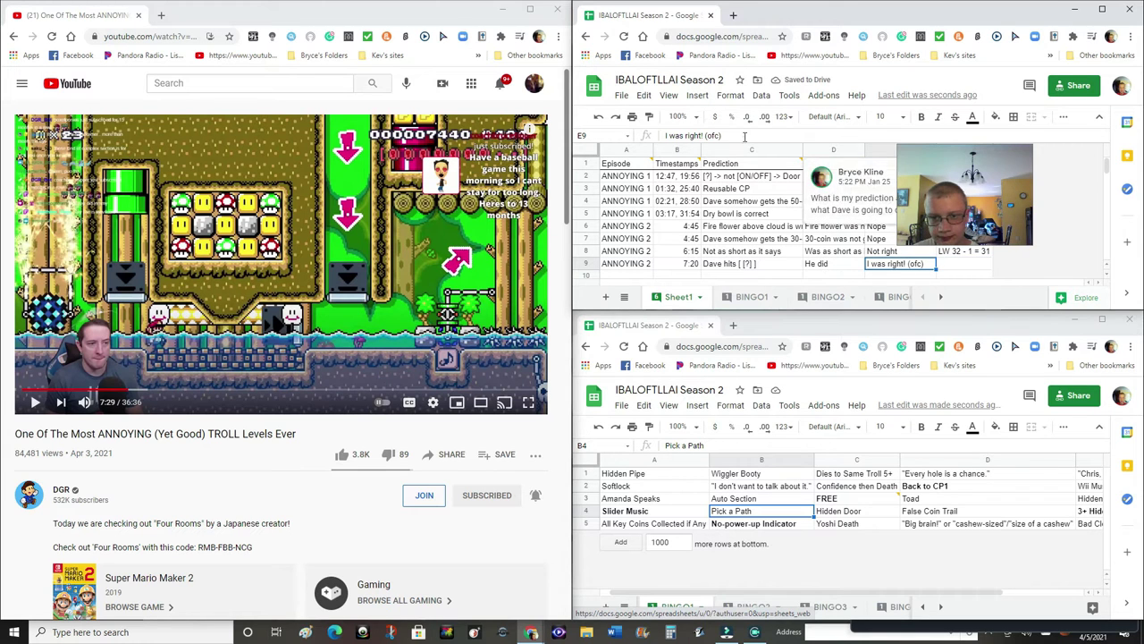
pyautogui.click(744, 136)
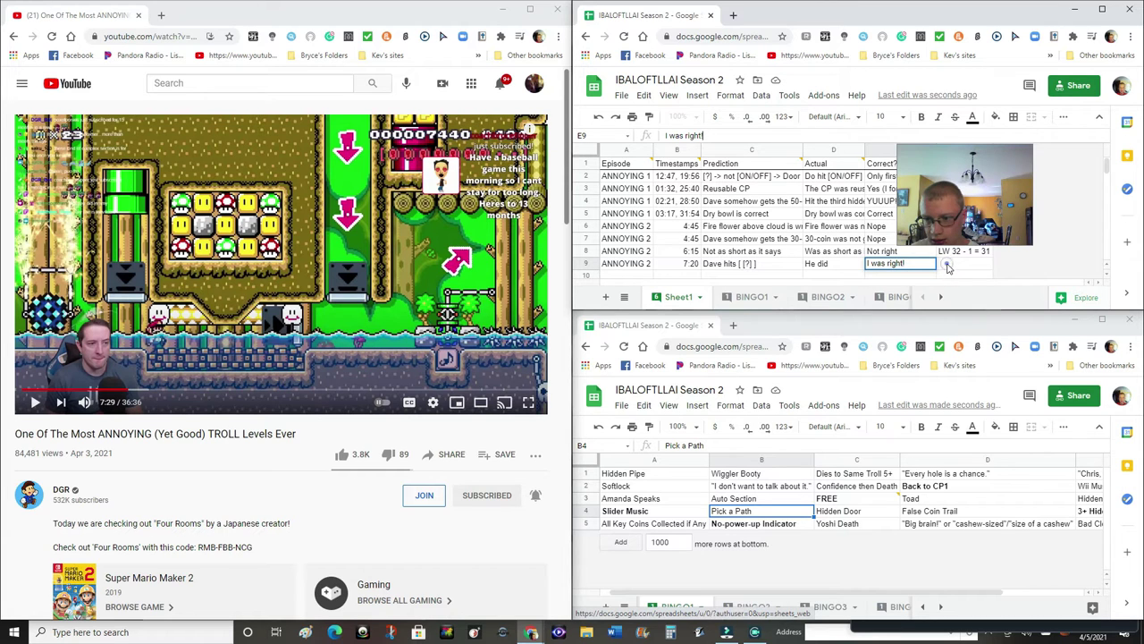
pyautogui.click(948, 268)
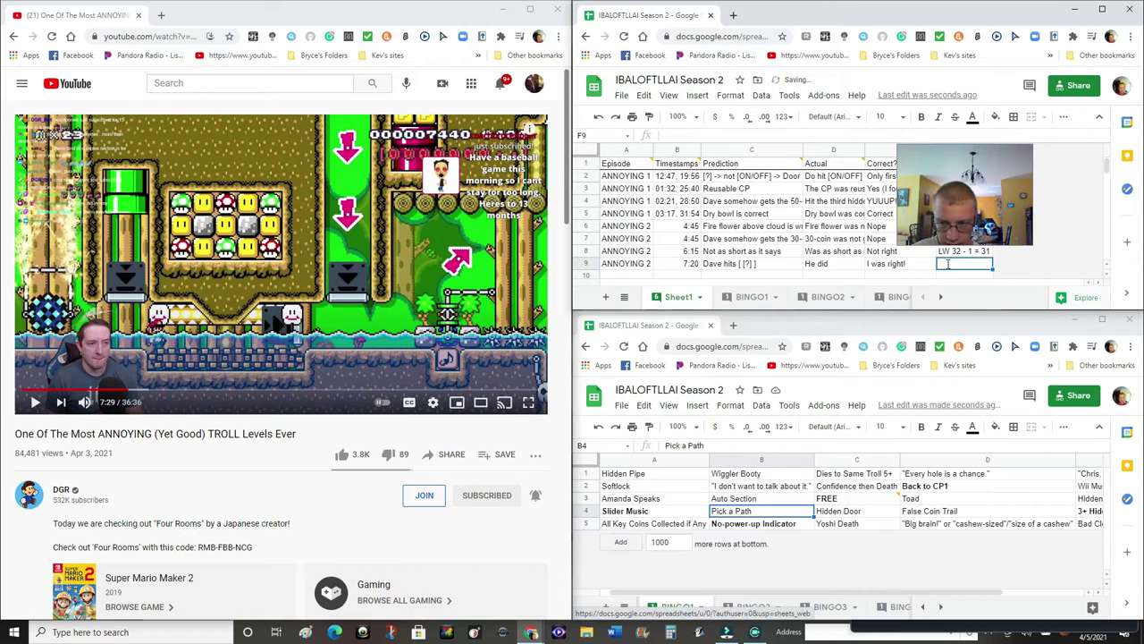
pyautogui.write('None')
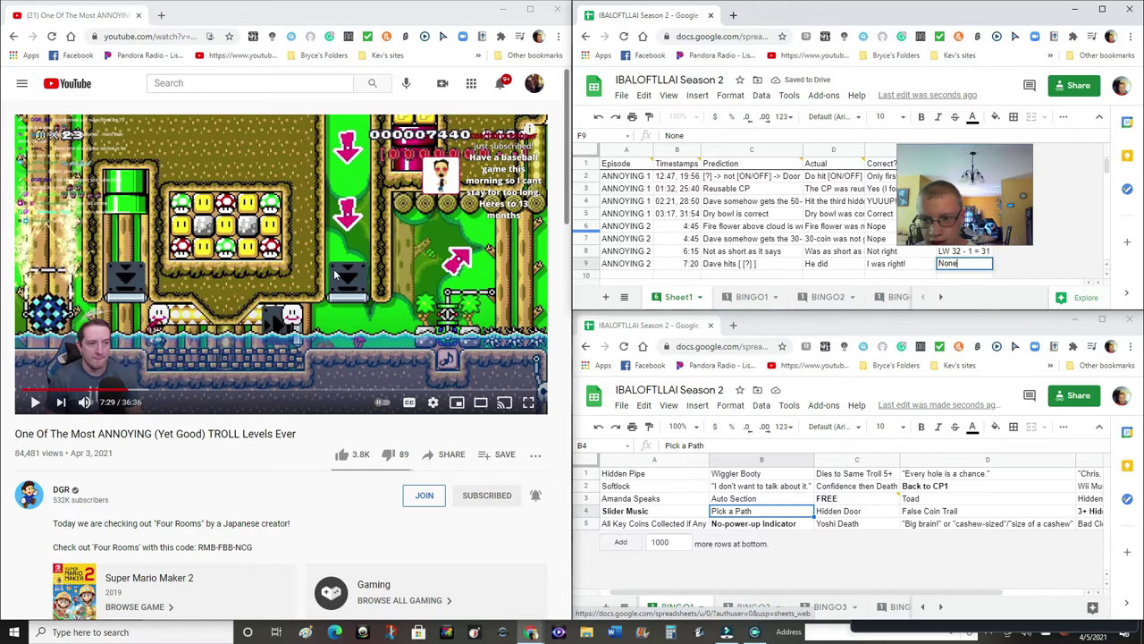
pyautogui.click(34, 402)
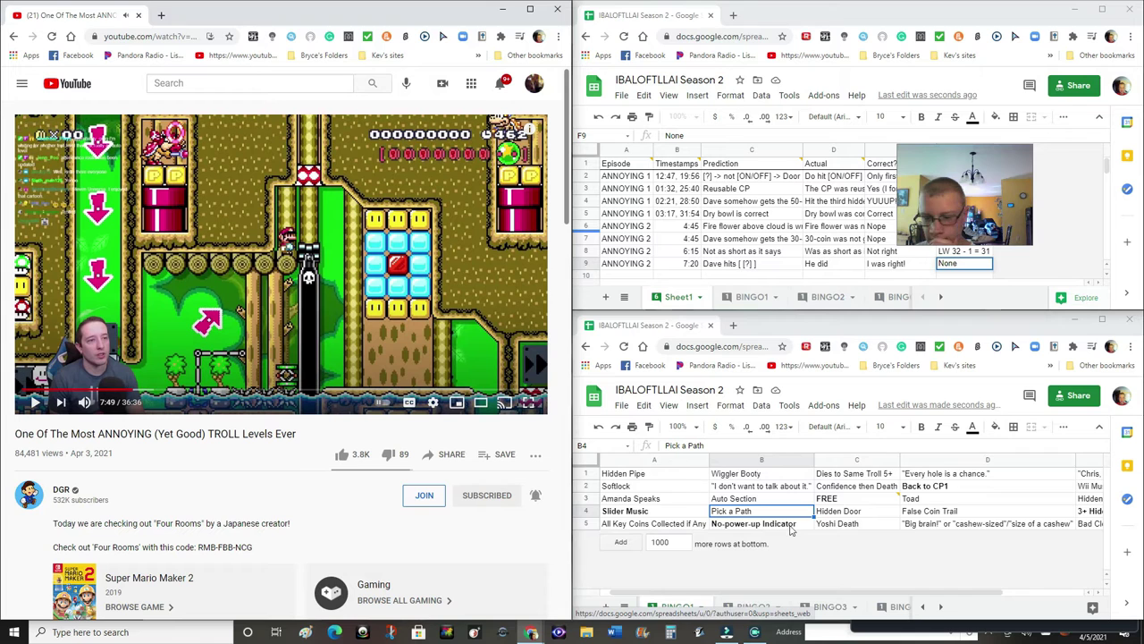
# Play the troll video on to 8:23, checking the Confidence then Death bingo square along the way
pyautogui.moveTo(845, 590); pyautogui.dragTo(961, 590)
pyautogui.moveTo(881, 590); pyautogui.dragTo(792, 590)
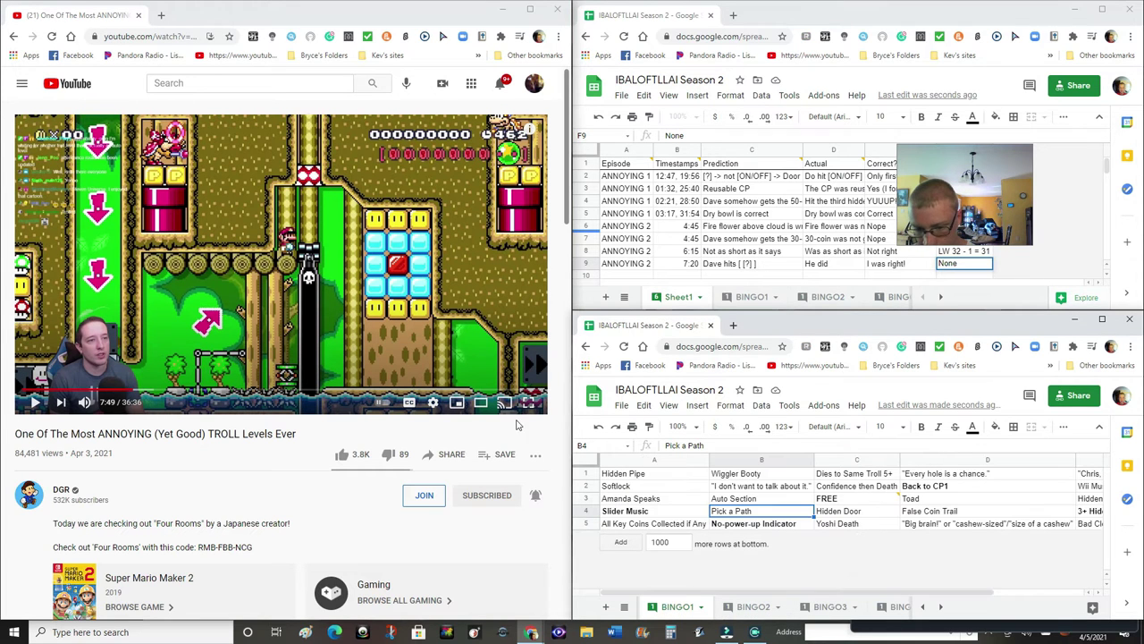
pyautogui.click(34, 404)
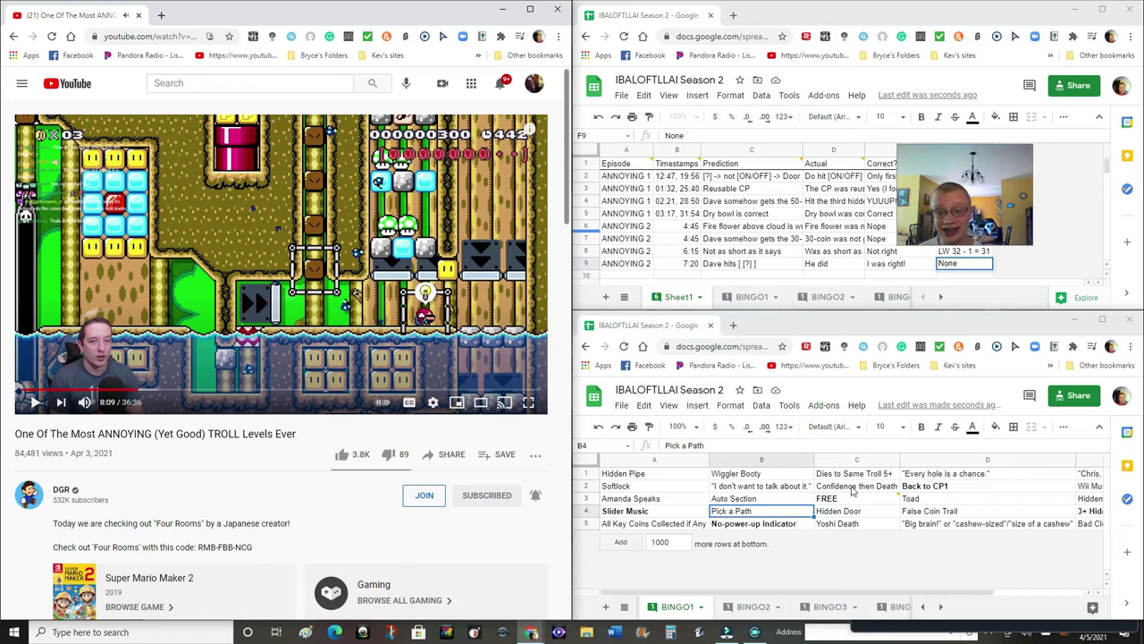
pyautogui.click(852, 488)
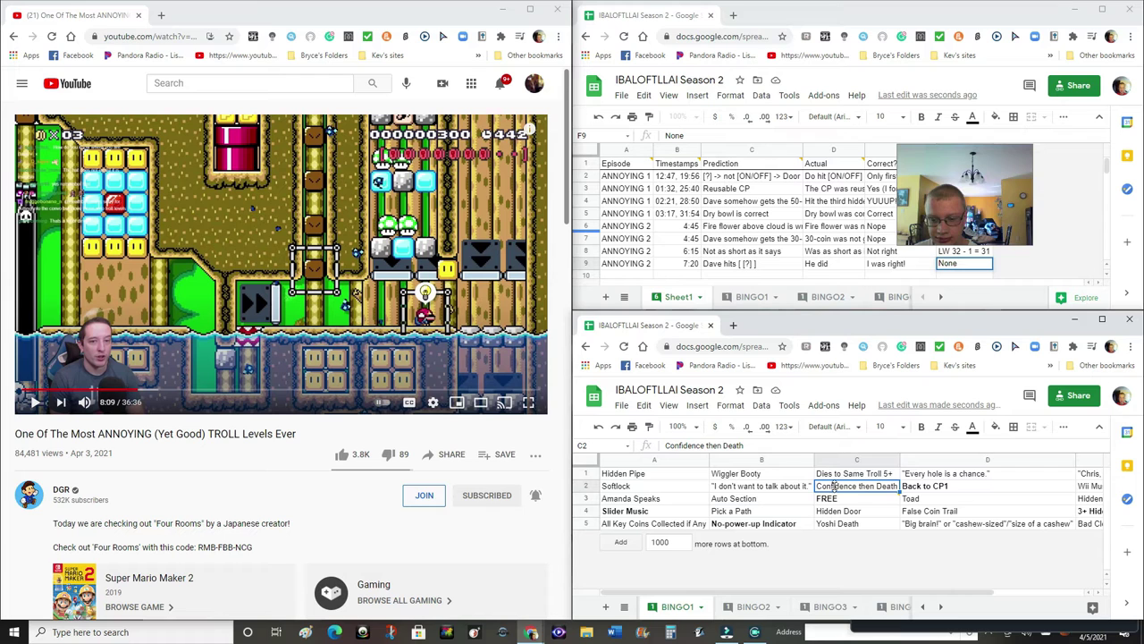
pyautogui.click(31, 403)
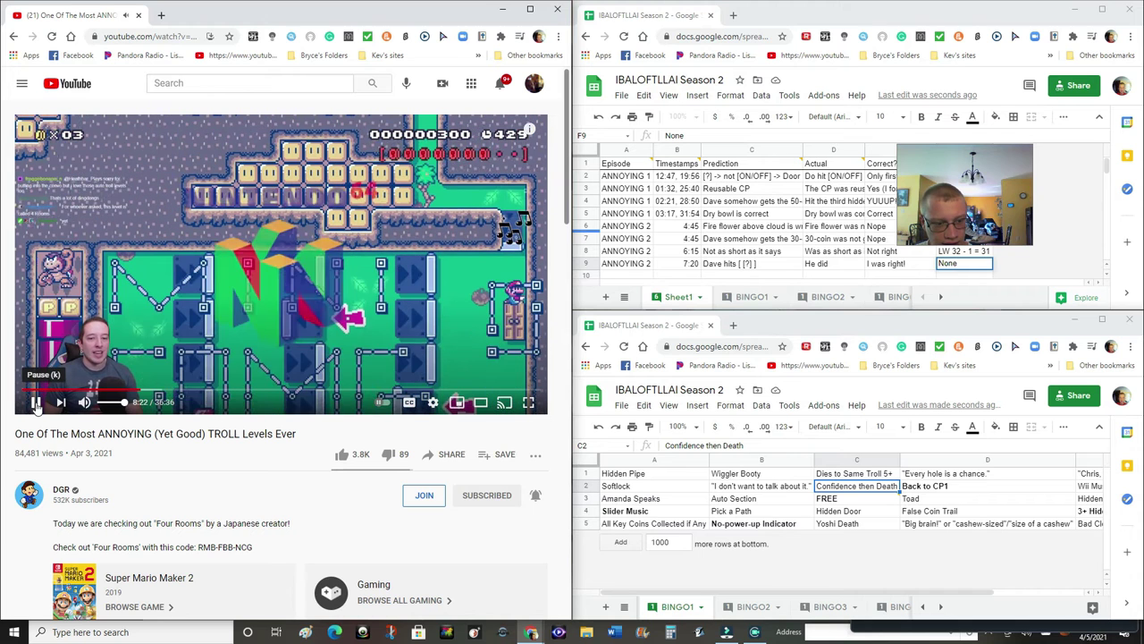
pyautogui.click(36, 404)
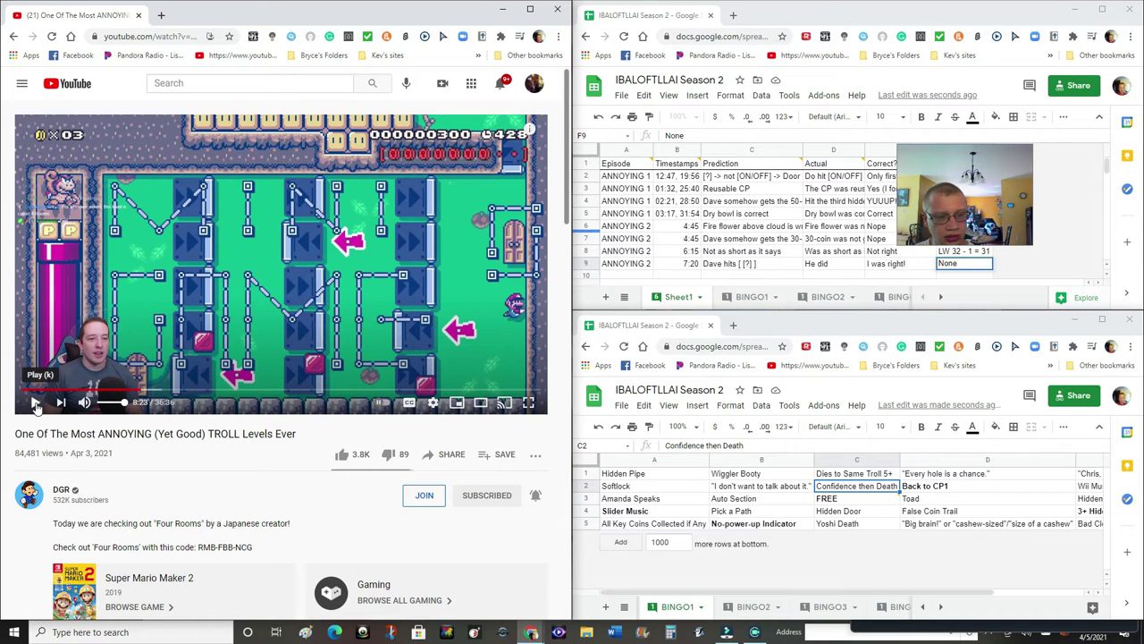
pyautogui.scroll(-1, 651, 239)
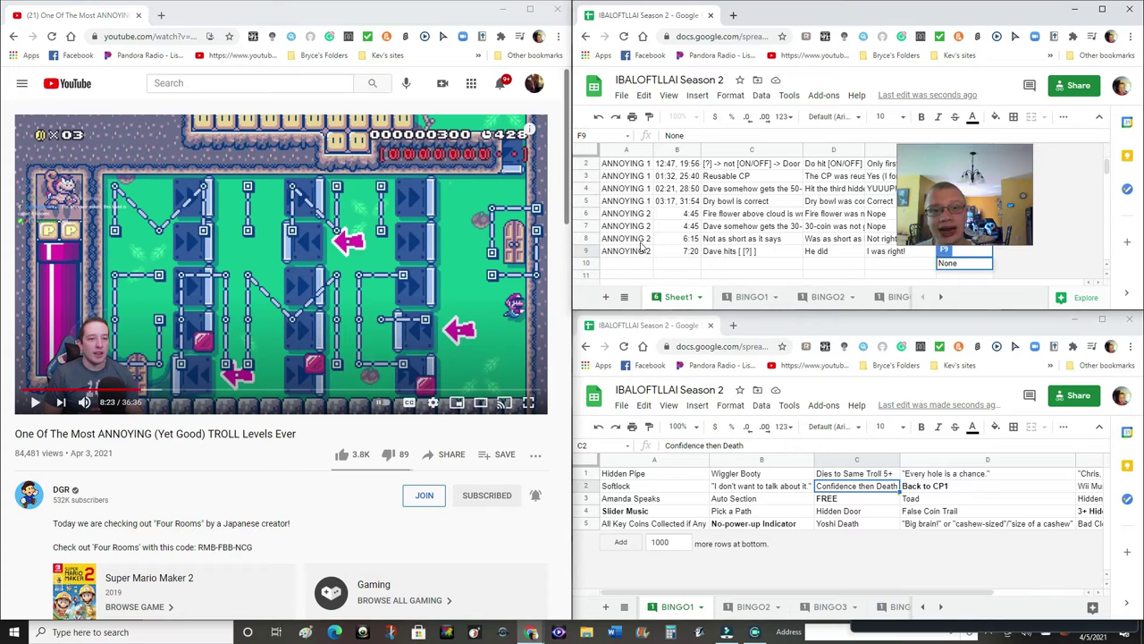
# Fill the ANNOYING 2 label down into rows 10–11 and enter 8:23 in B10
pyautogui.moveTo(639, 238); pyautogui.dragTo(654, 258)
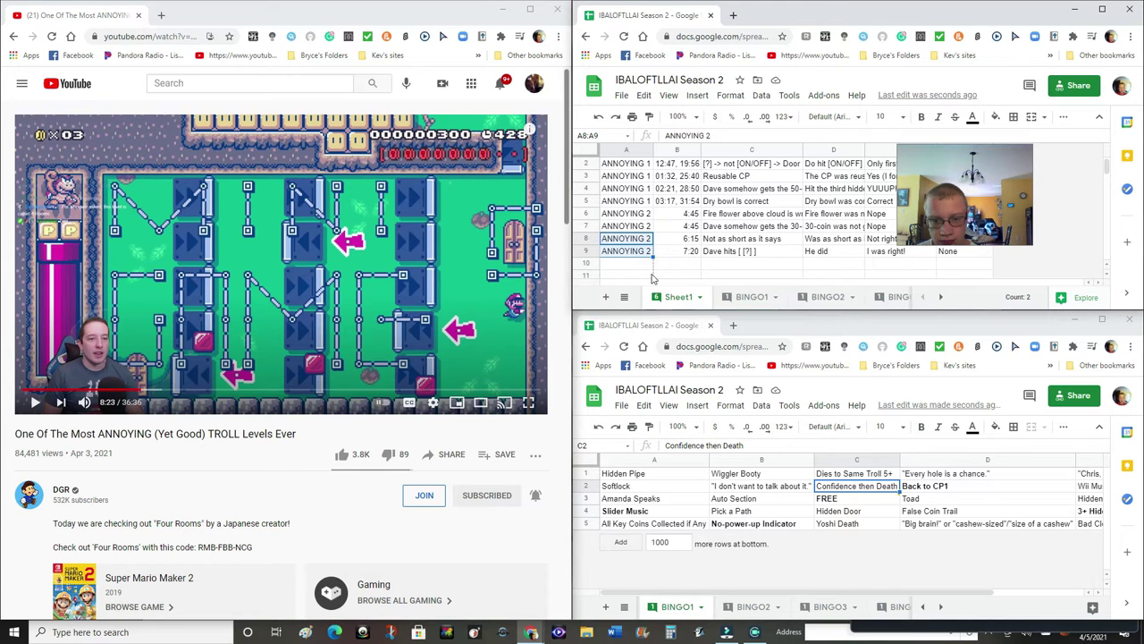
pyautogui.moveTo(653, 257); pyautogui.dragTo(652, 277)
pyautogui.click(673, 266)
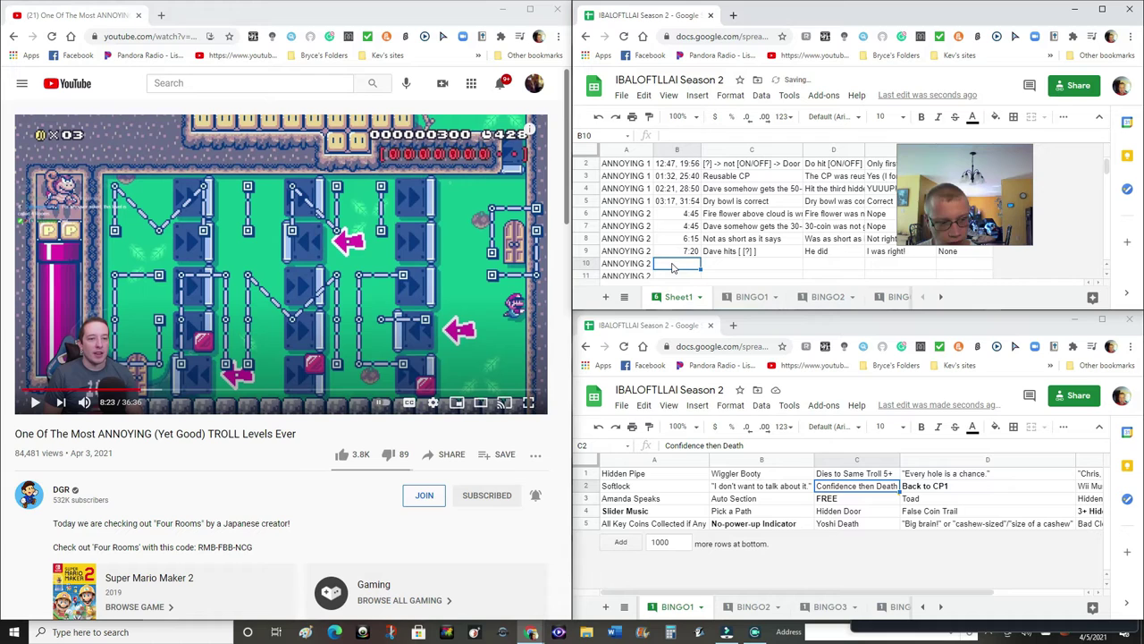
pyautogui.write('8:23')
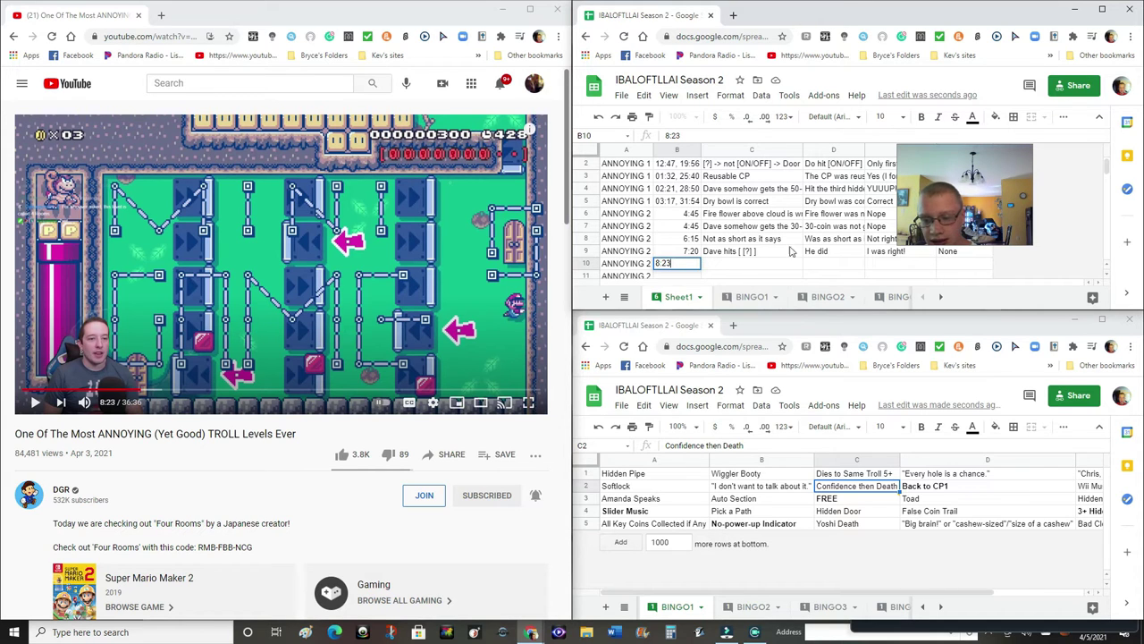
pyautogui.click(736, 266)
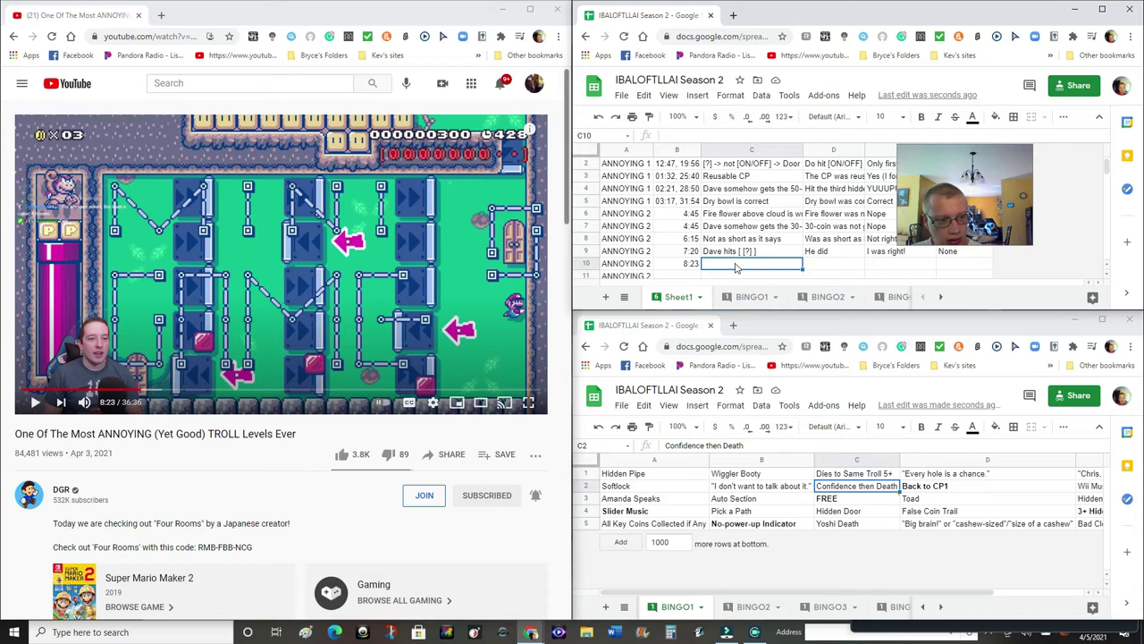
# Type the C10 prediction 'Mario dies from the MINI GAME' and resume the video
pyautogui.write('Dave dies f')
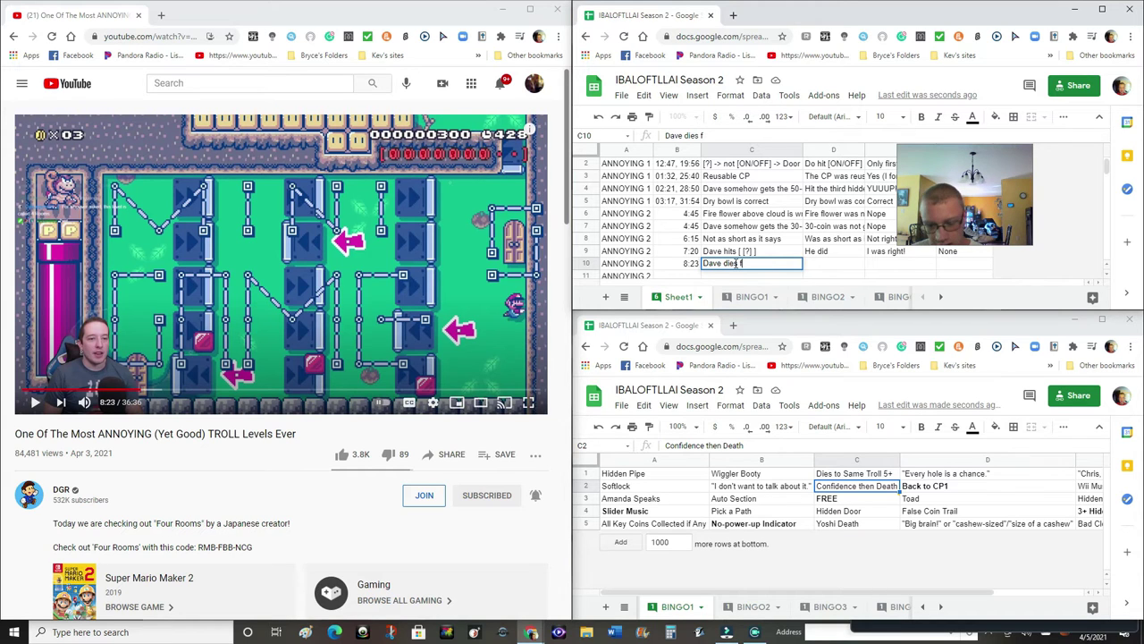
pyautogui.press('BackSpace')
pyautogui.press('BackSpace')
pyautogui.press('BackSpace')
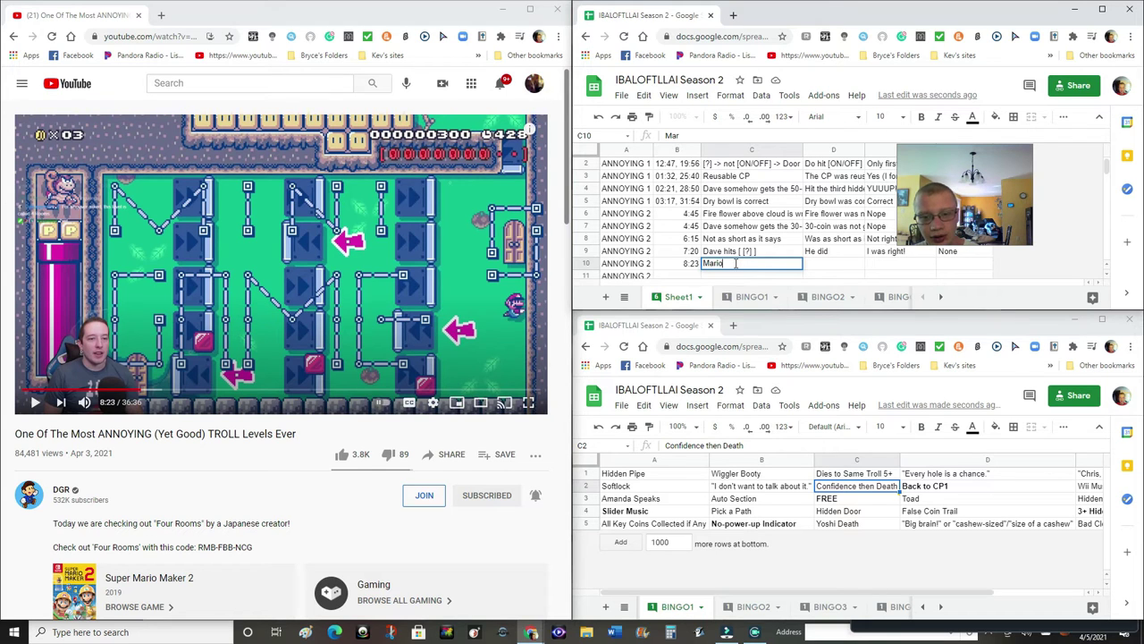
pyautogui.write('teh')
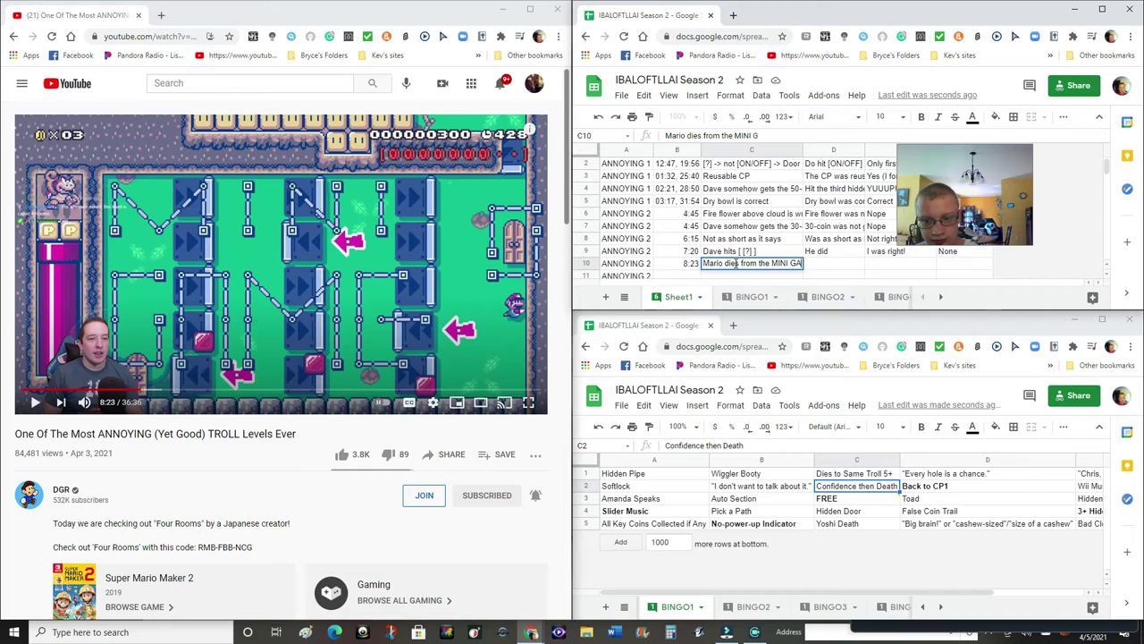
pyautogui.write('AME')
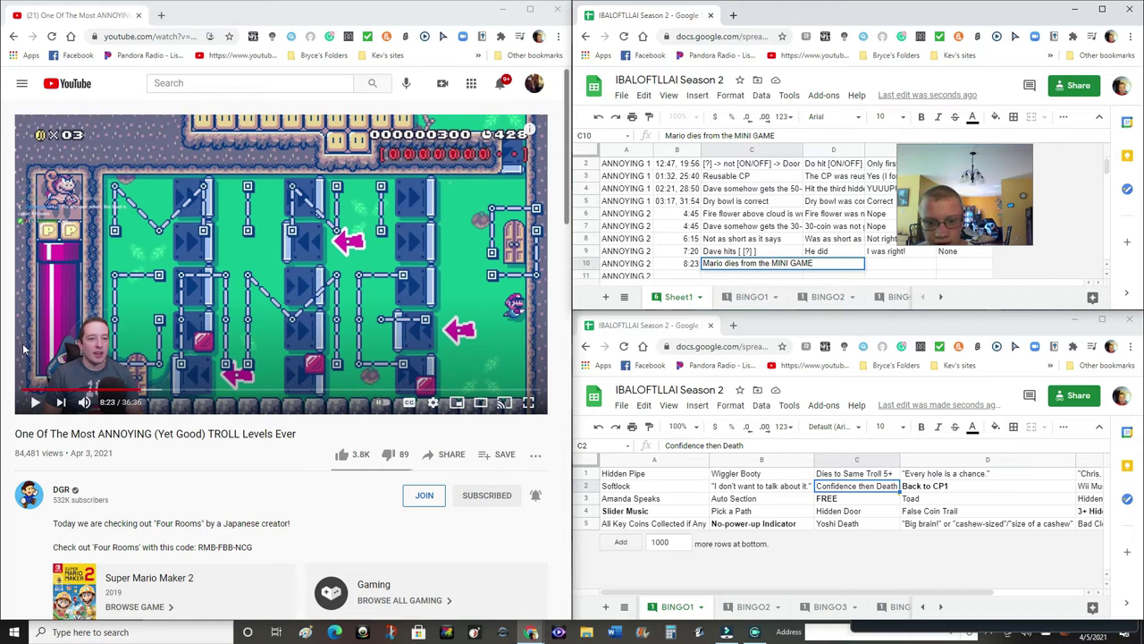
pyautogui.click(35, 404)
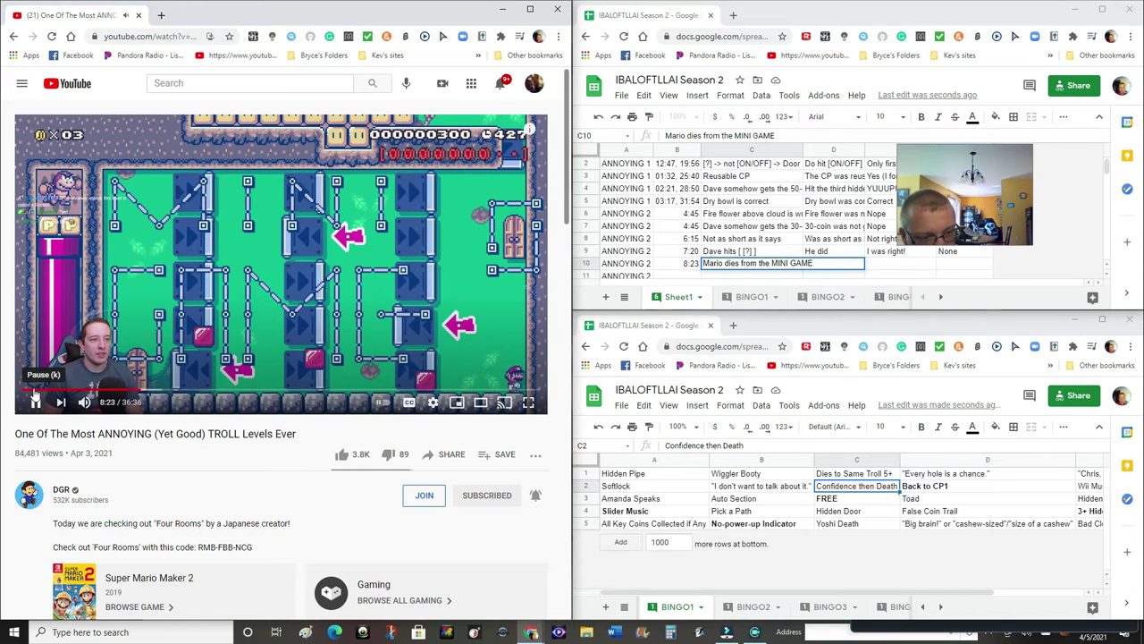
# Play the troll video on, pausing at 8:32 and then at 8:34
pyautogui.click(31, 407)
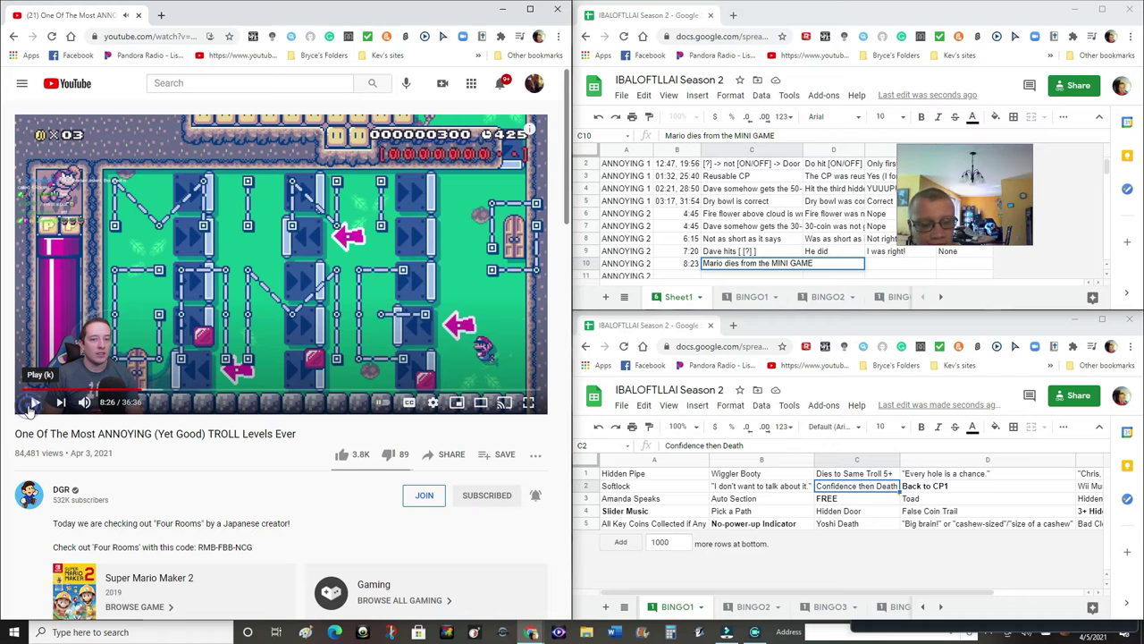
pyautogui.click(33, 404)
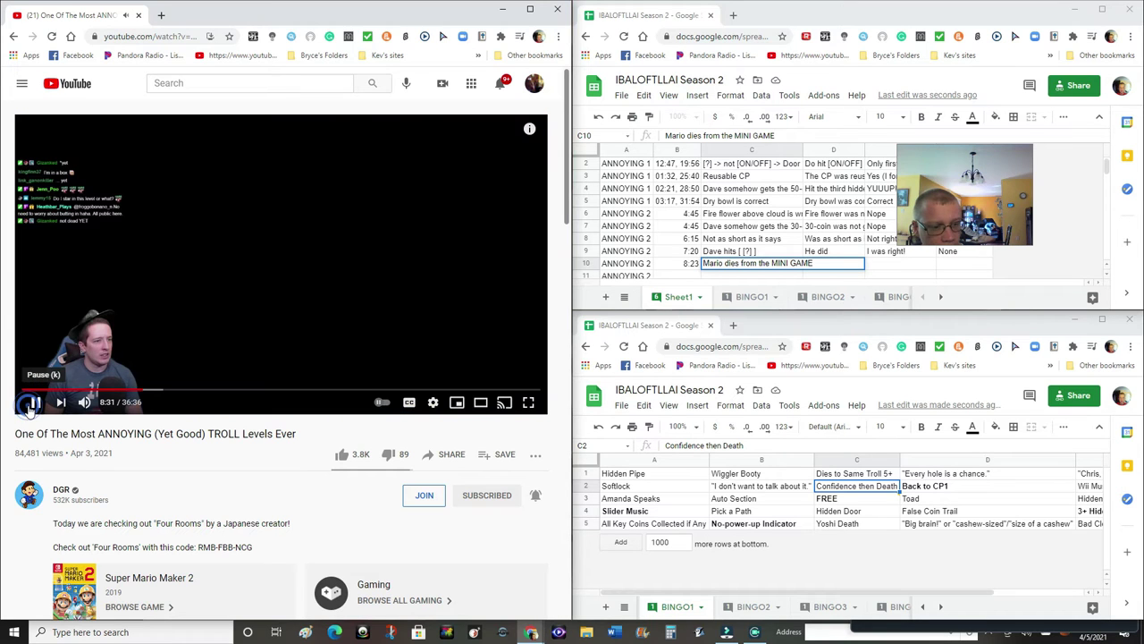
pyautogui.click(29, 404)
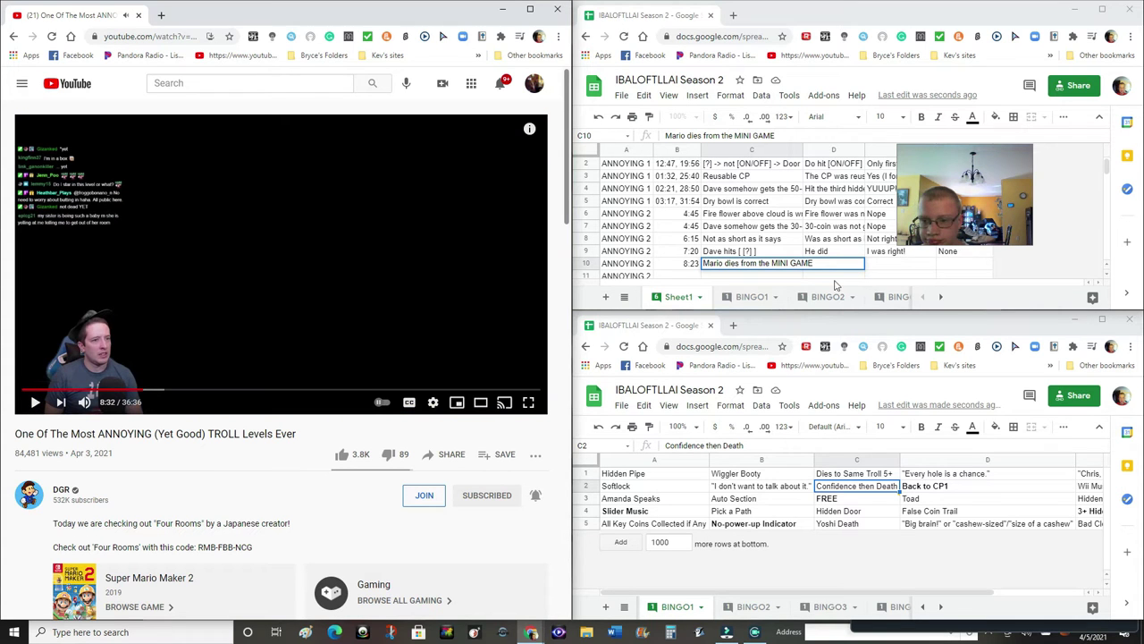
pyautogui.click(36, 404)
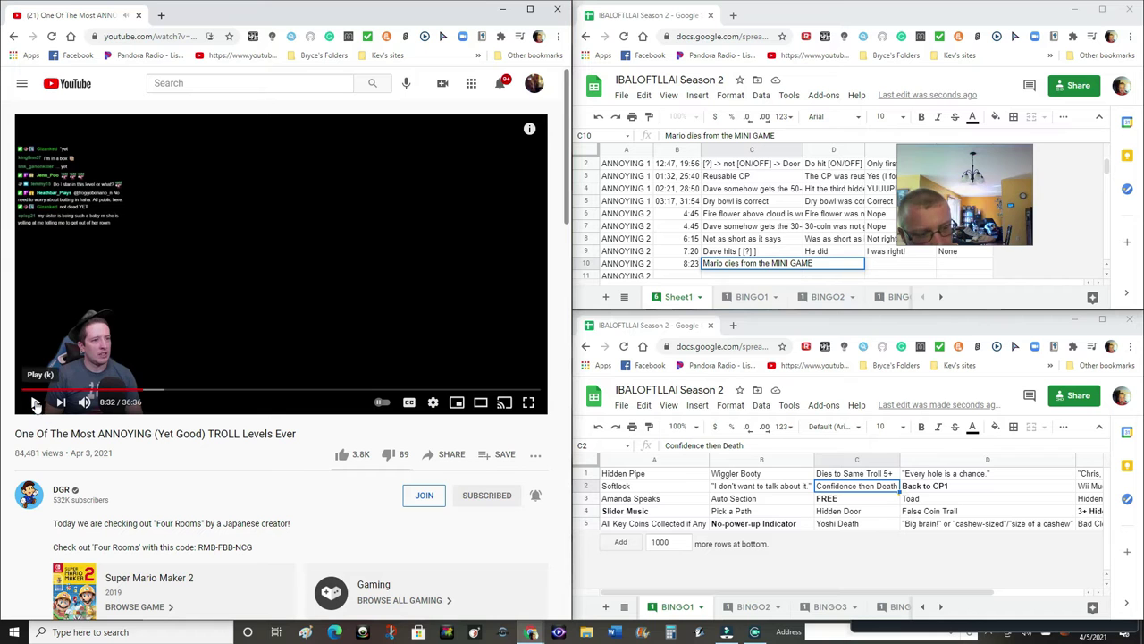
pyautogui.click(35, 404)
pyautogui.write('bigDumb')
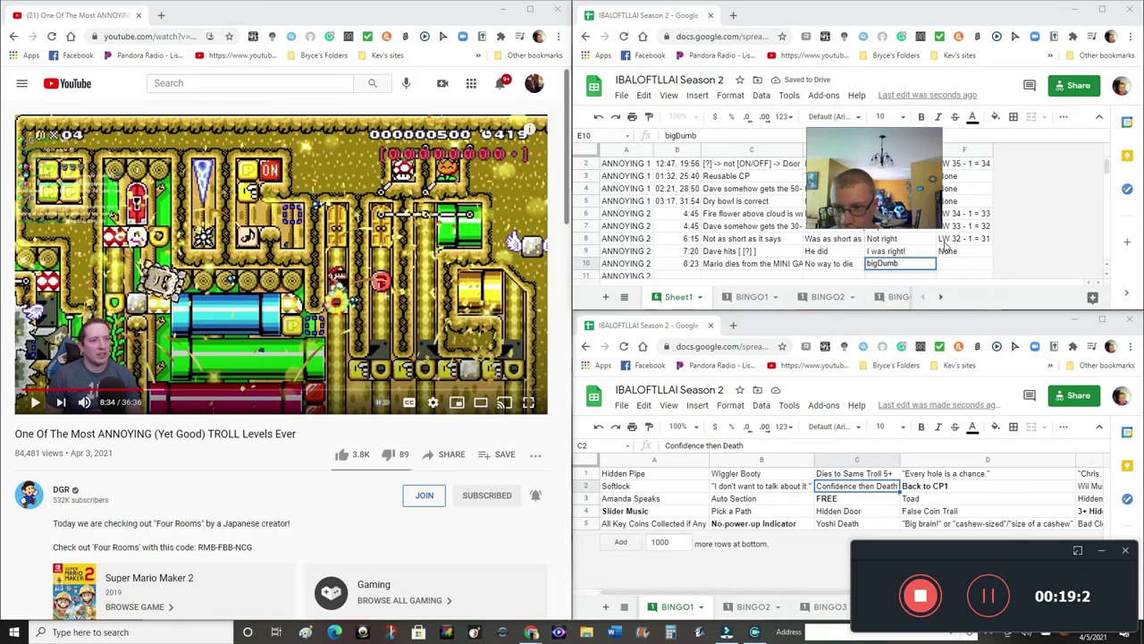
# Commit 'bigDumb', enter Bean tally 'LW 31 - 1 = 30' in F10, and clear the spare A11 label
pyautogui.press('Tab')
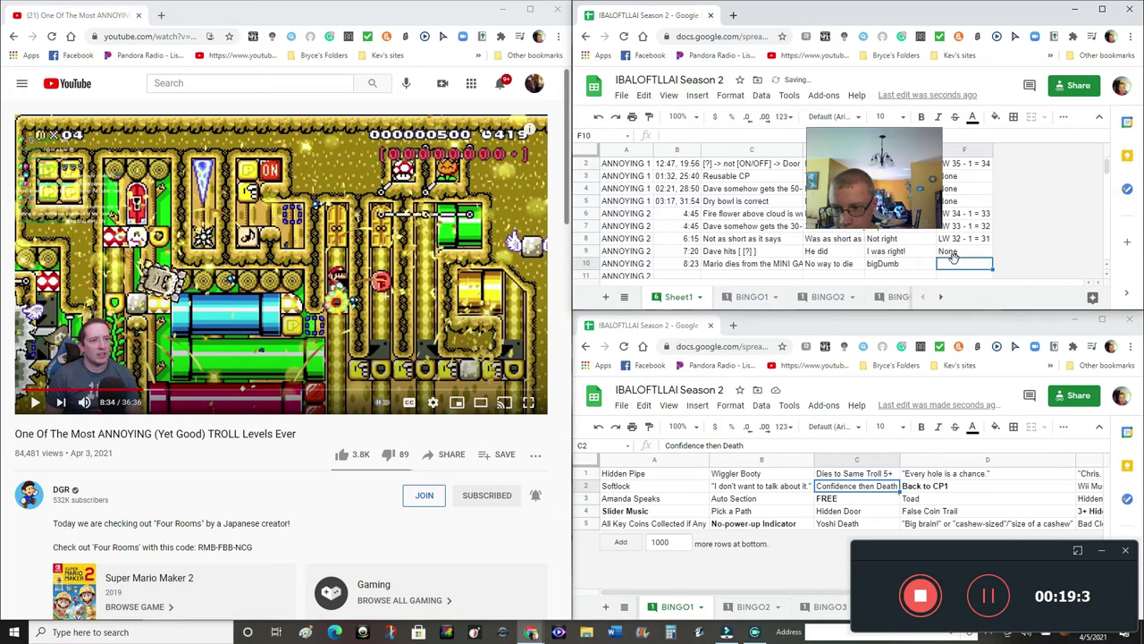
pyautogui.write('L')
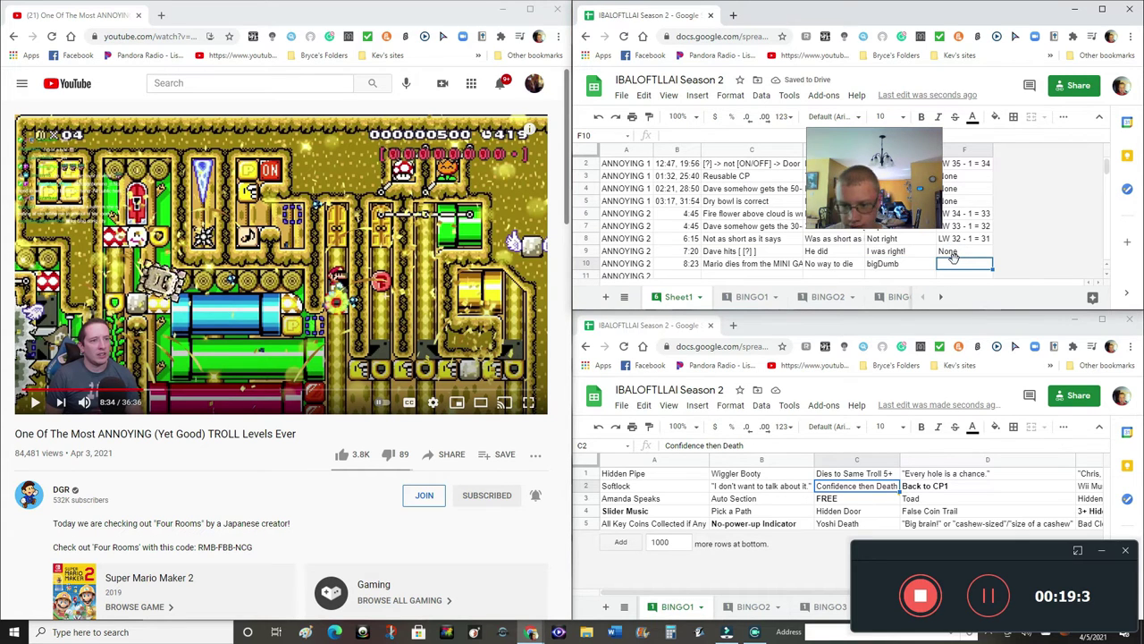
pyautogui.write('W 31 - 1')
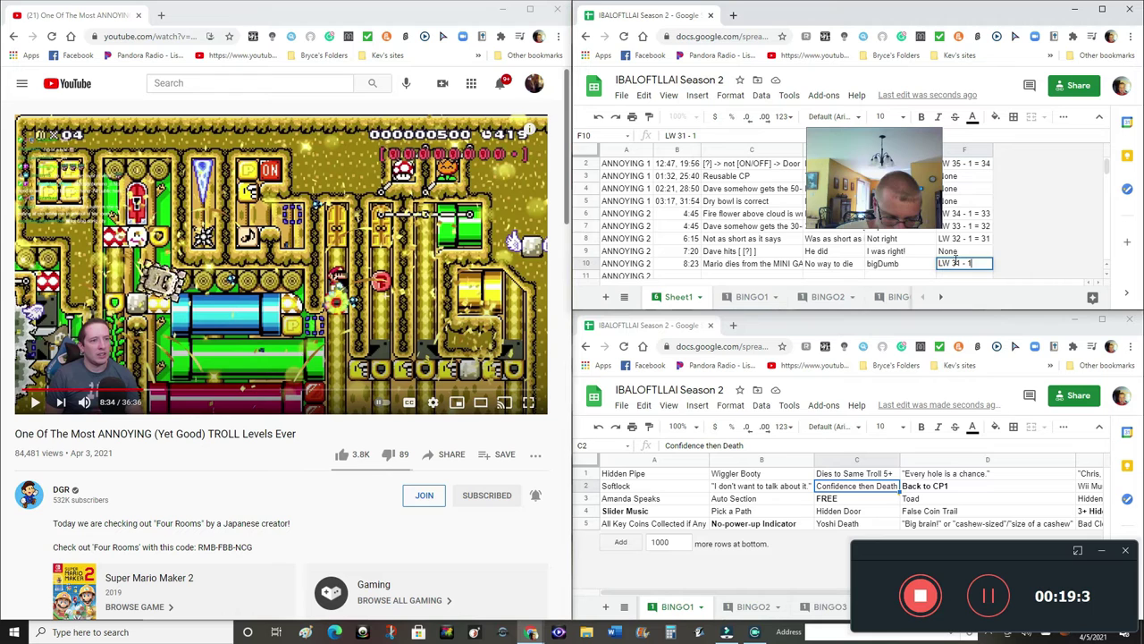
pyautogui.write(' = 30')
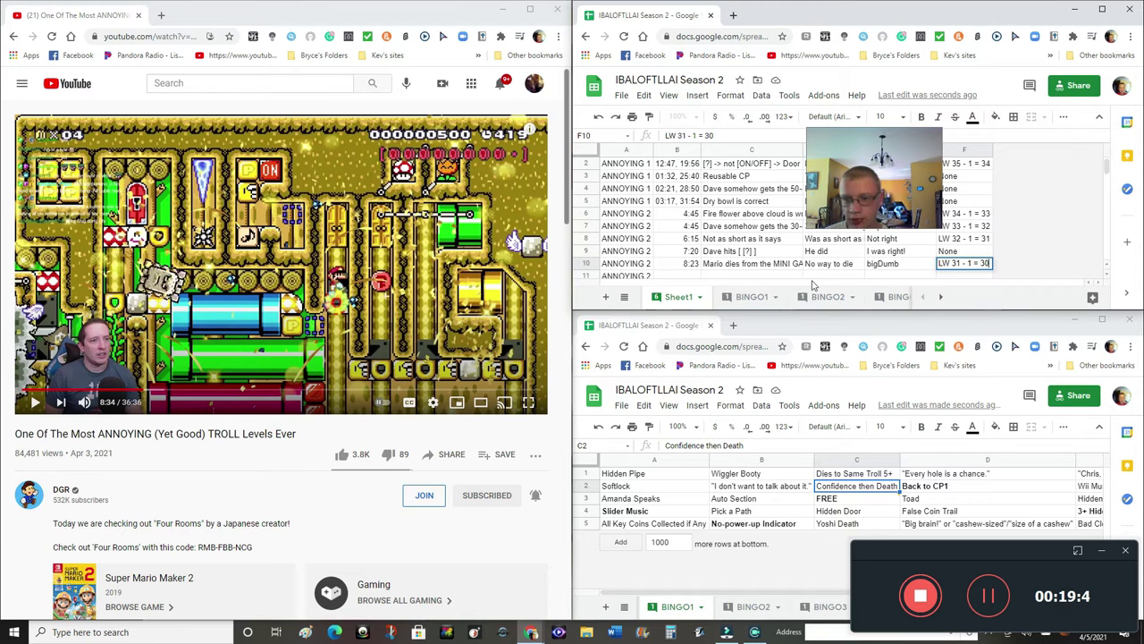
pyautogui.click(776, 256)
pyautogui.scroll(-1, 775, 263)
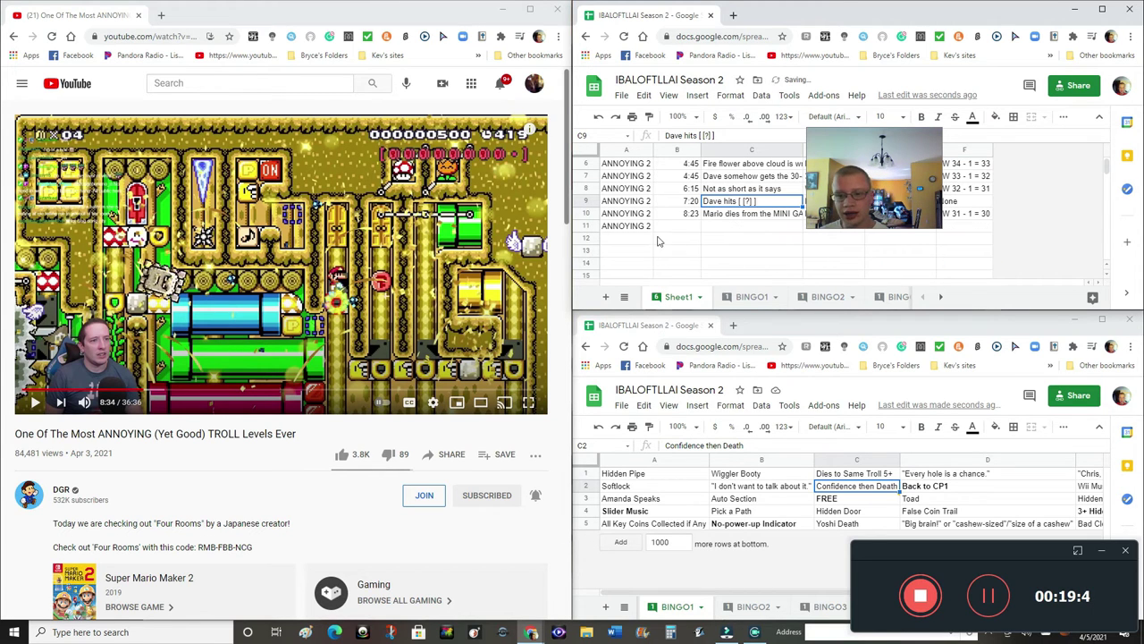
pyautogui.click(650, 231)
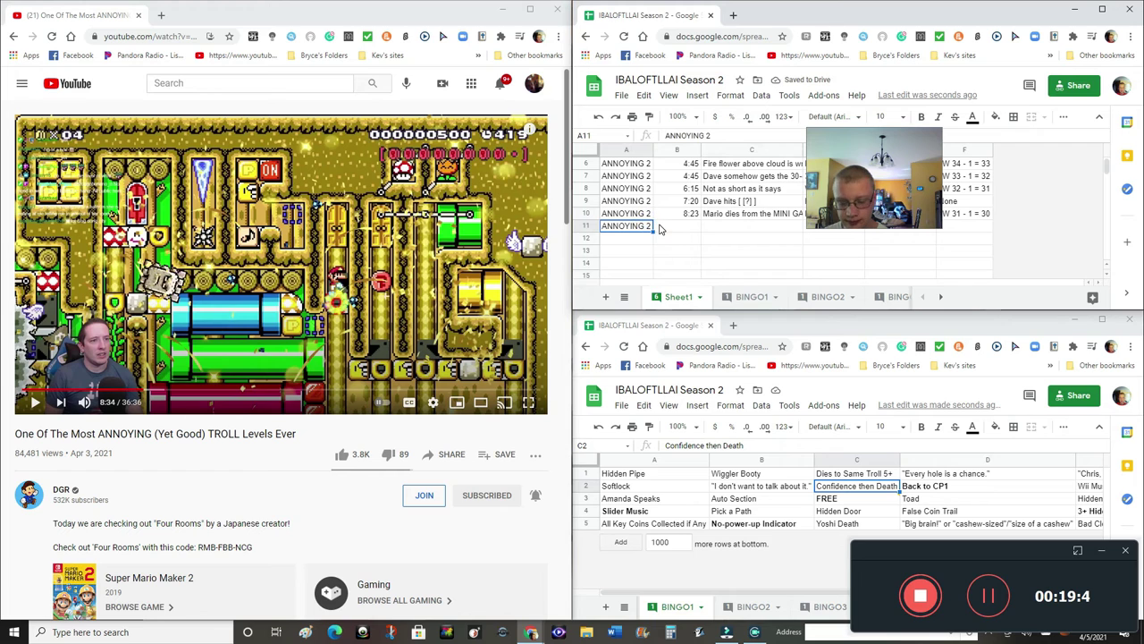
pyautogui.press('Delete')
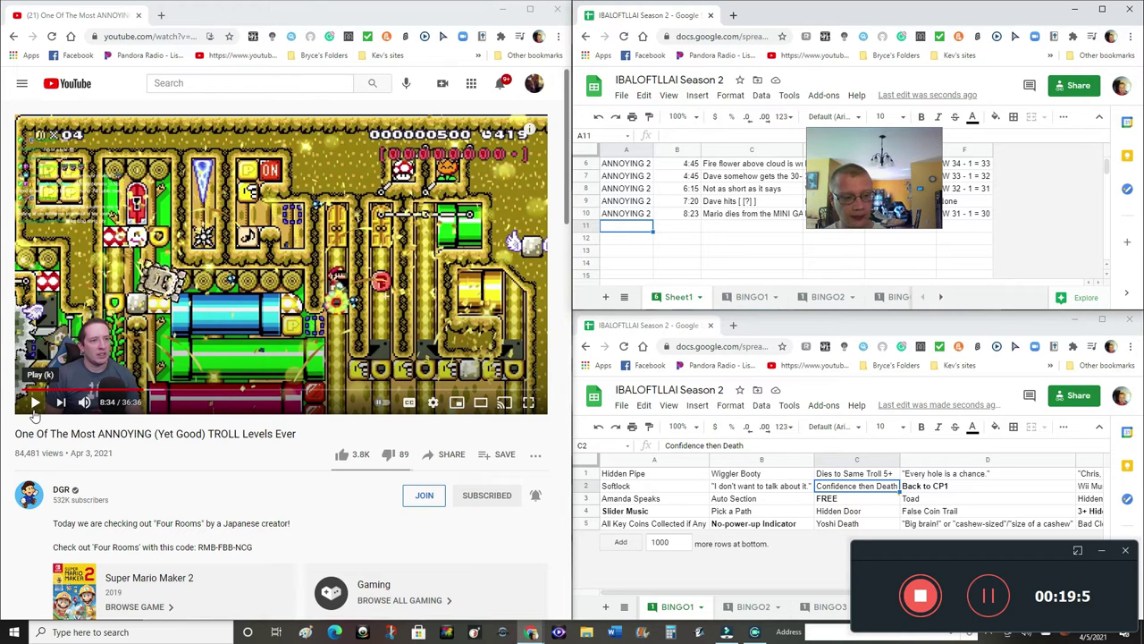
# Pause the troll video at 8:48, then pause the BeanBoozled Drive recording at 2:02 on the BINGO board
pyautogui.click(34, 411)
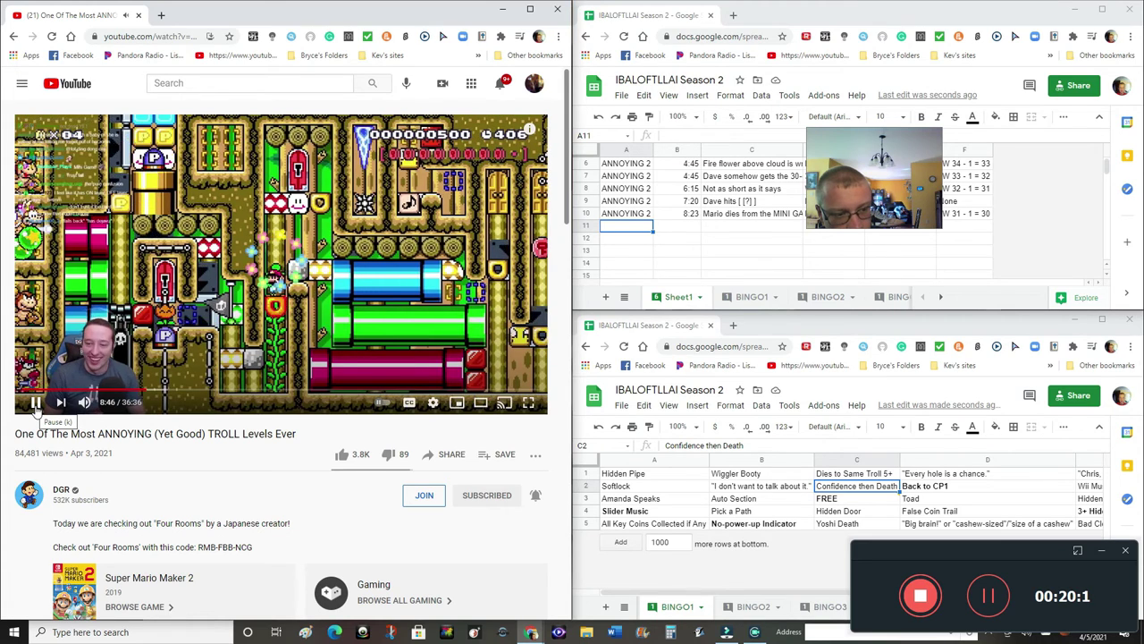
pyautogui.click(36, 404)
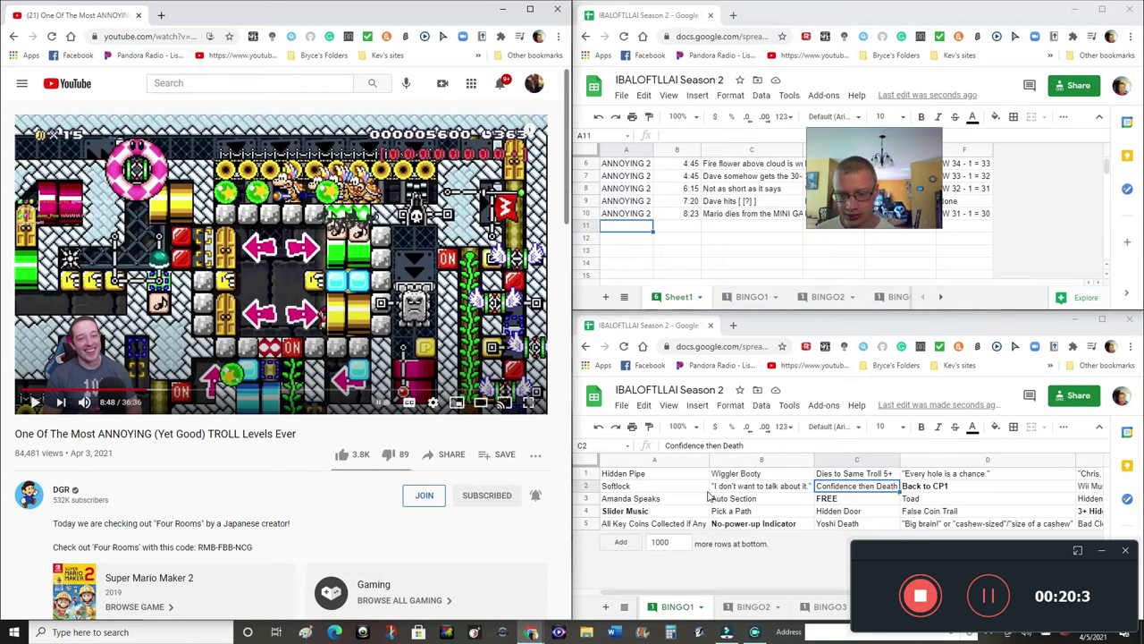
pyautogui.moveTo(827, 504)
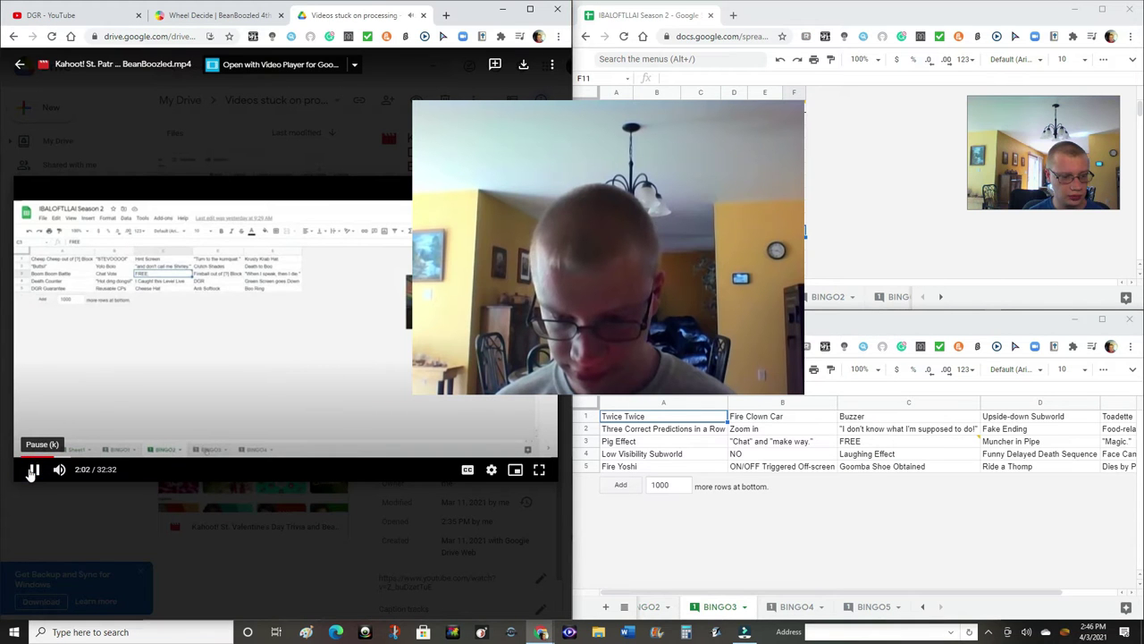
pyautogui.click(31, 472)
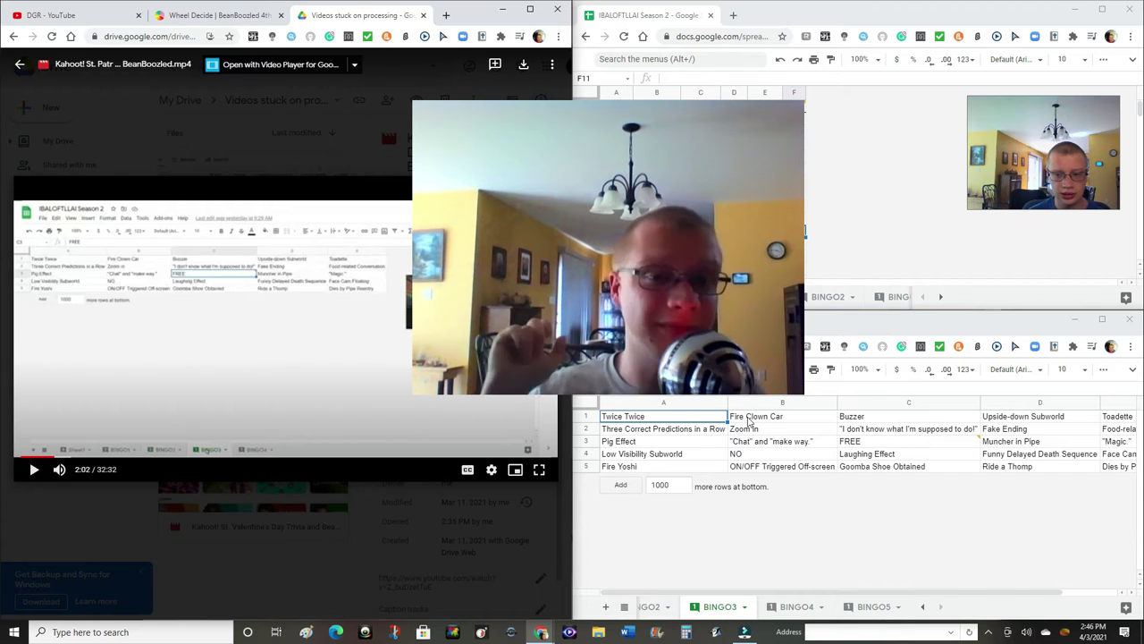
pyautogui.click(751, 418)
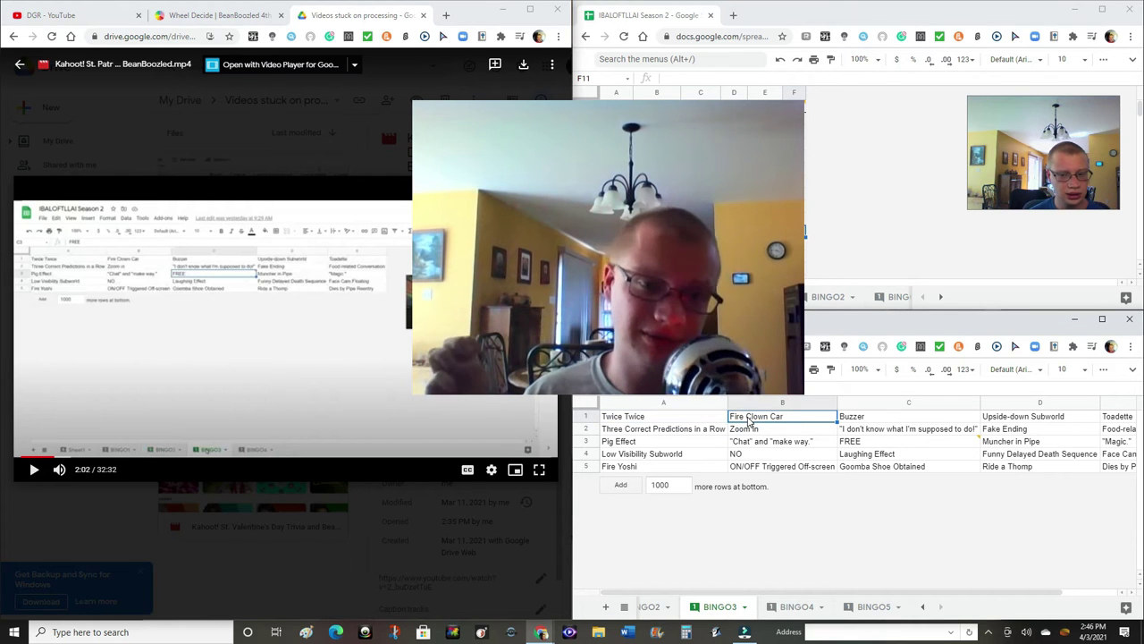
pyautogui.click(847, 418)
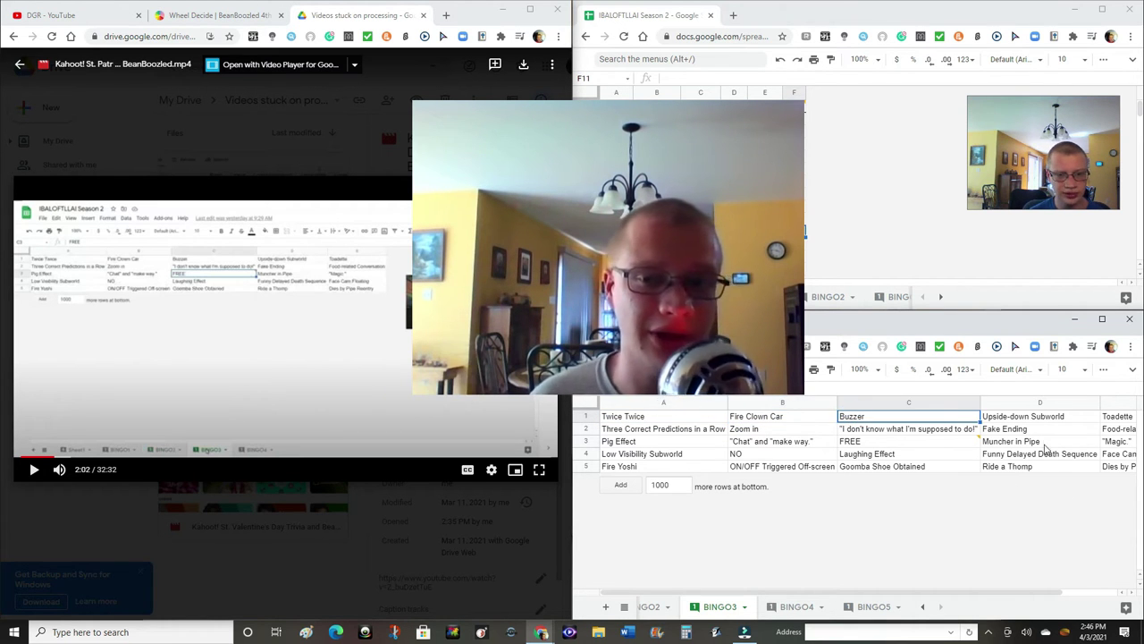
pyautogui.click(1042, 419)
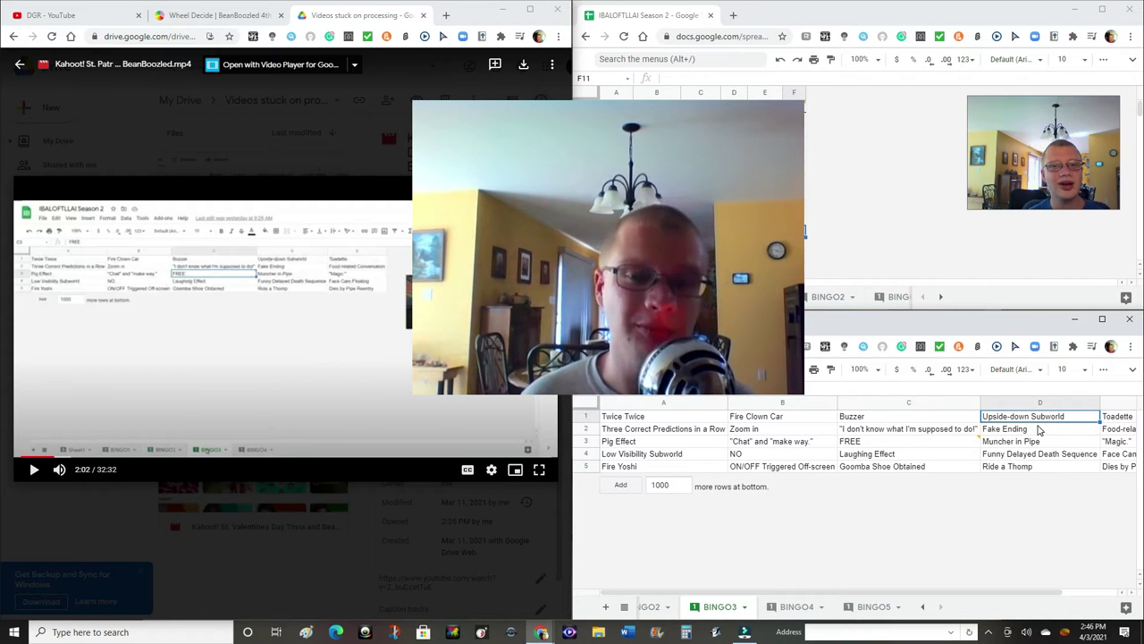
pyautogui.moveTo(971, 592); pyautogui.dragTo(991, 591)
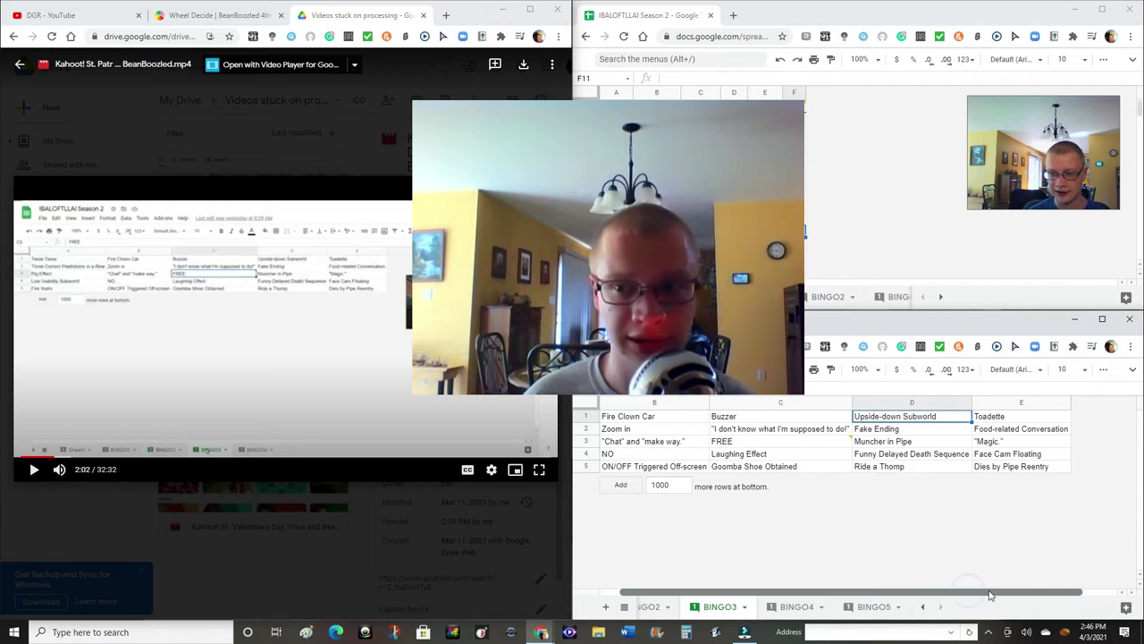
pyautogui.click(994, 418)
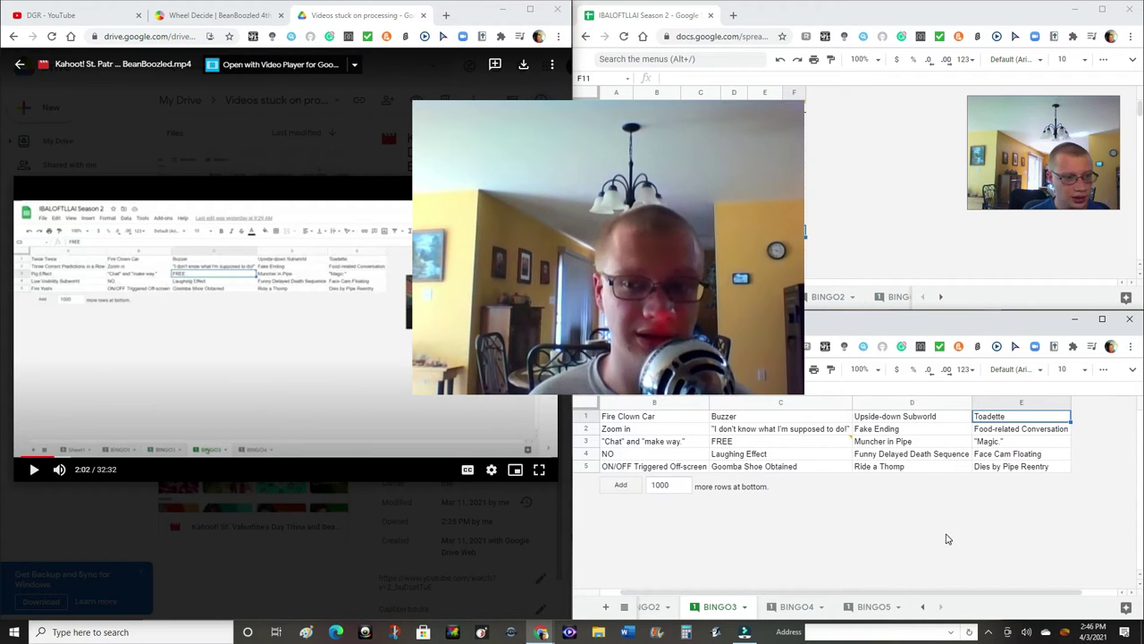
pyautogui.moveTo(918, 589); pyautogui.dragTo(899, 591)
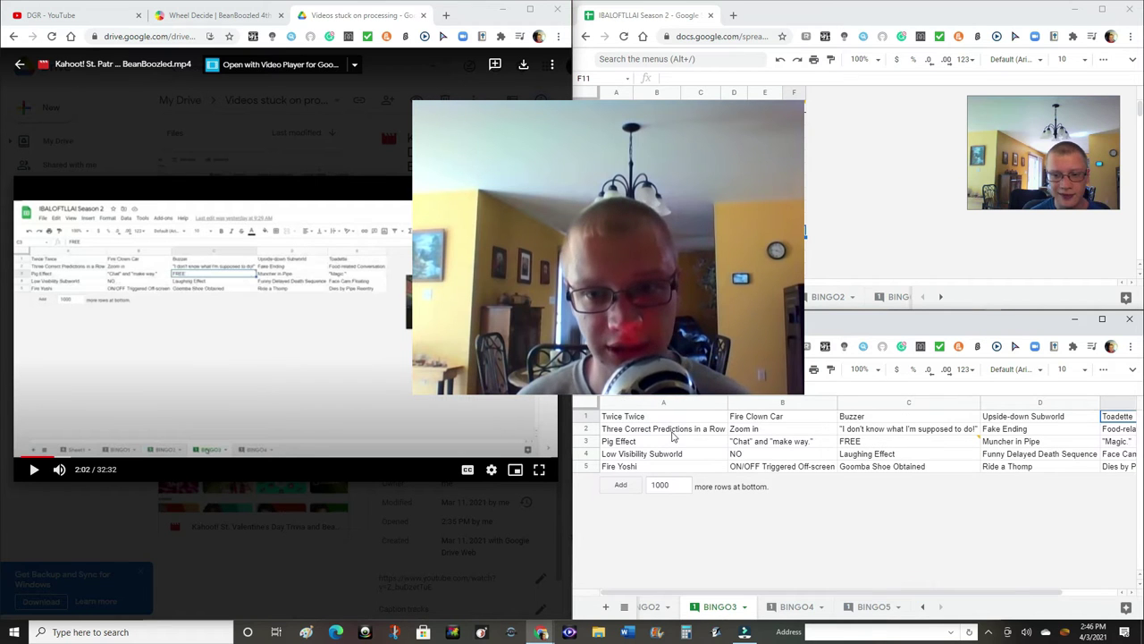
pyautogui.click(671, 429)
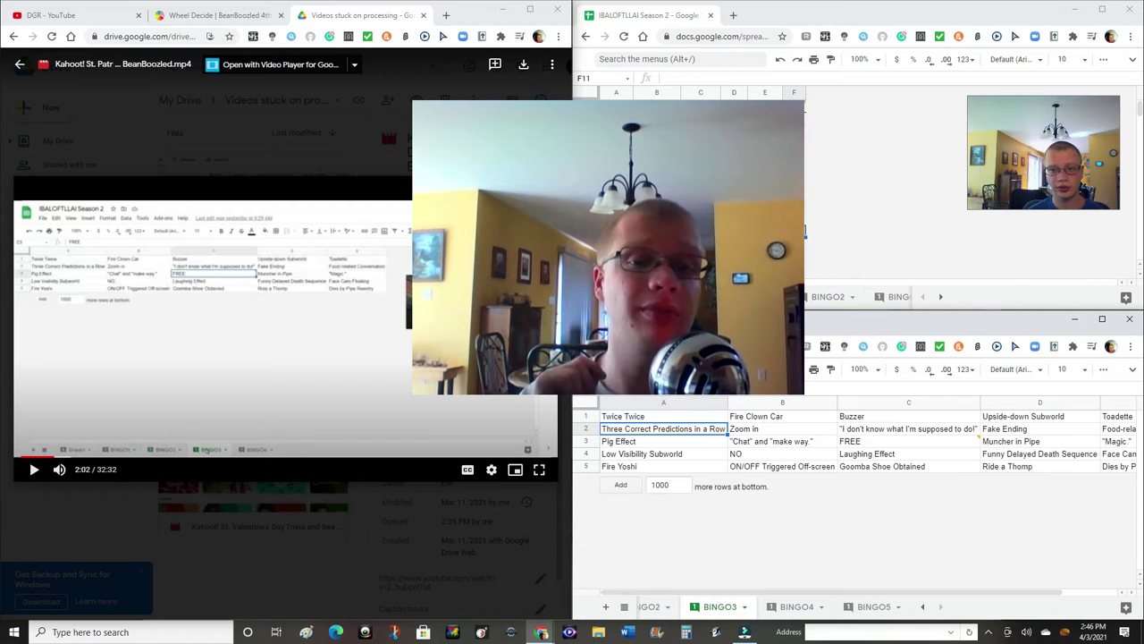
pyautogui.click(780, 427)
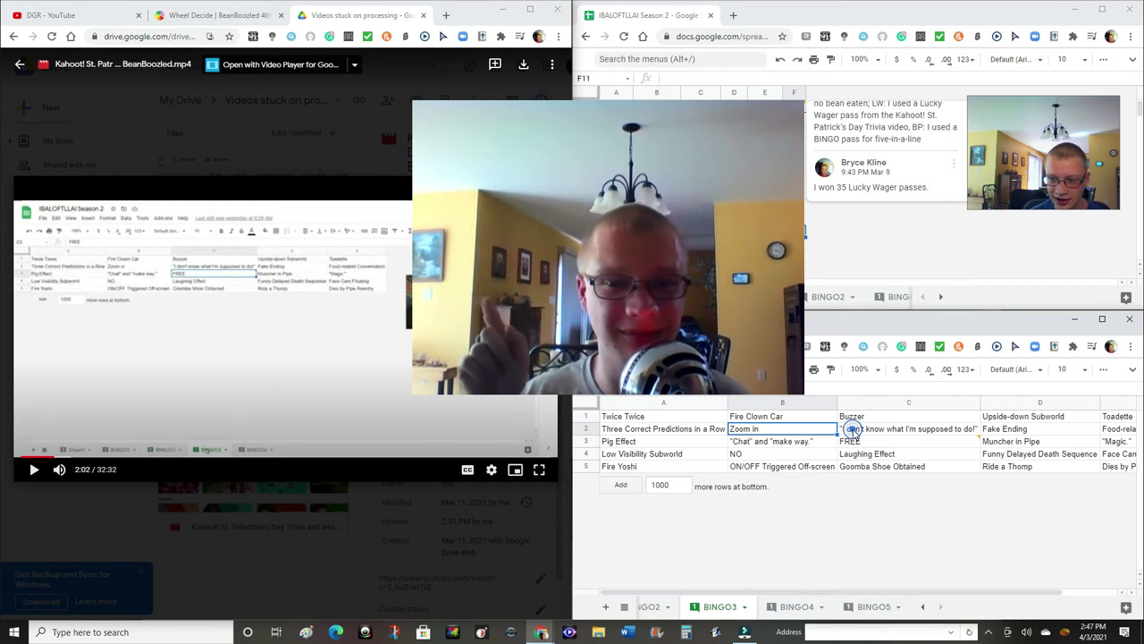
pyautogui.click(853, 430)
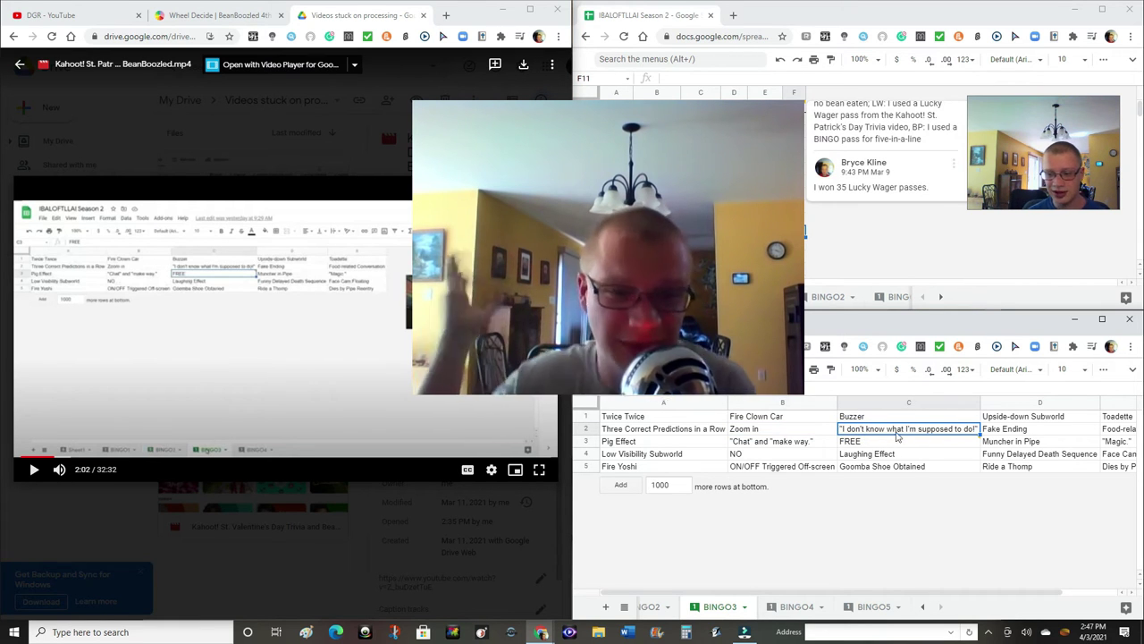
pyautogui.click(1005, 430)
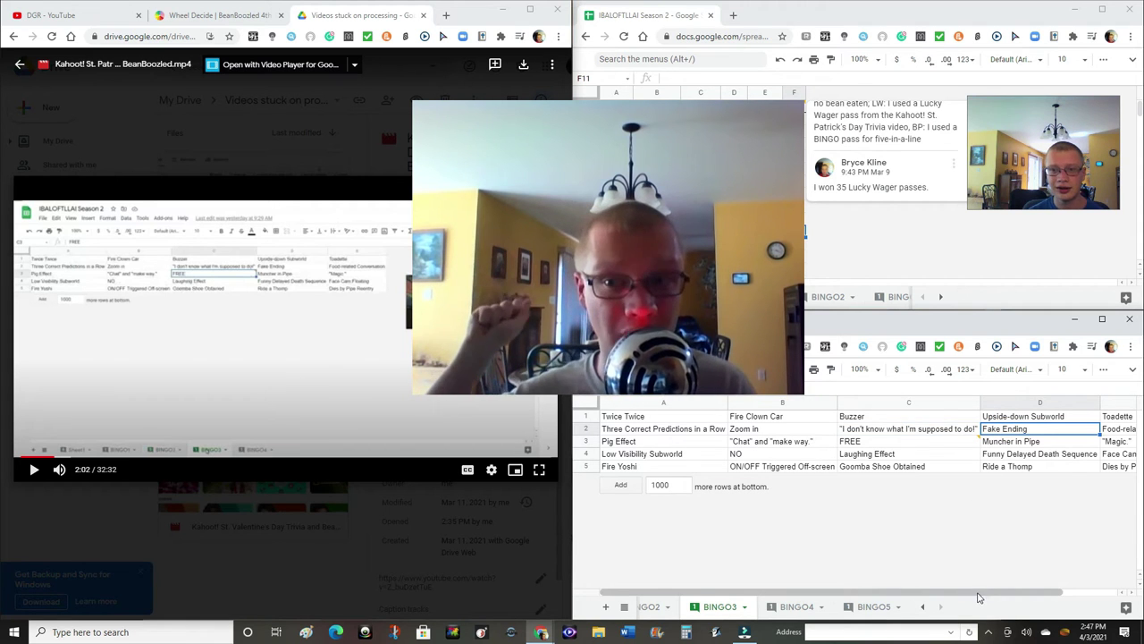
pyautogui.moveTo(980, 596); pyautogui.dragTo(1001, 599)
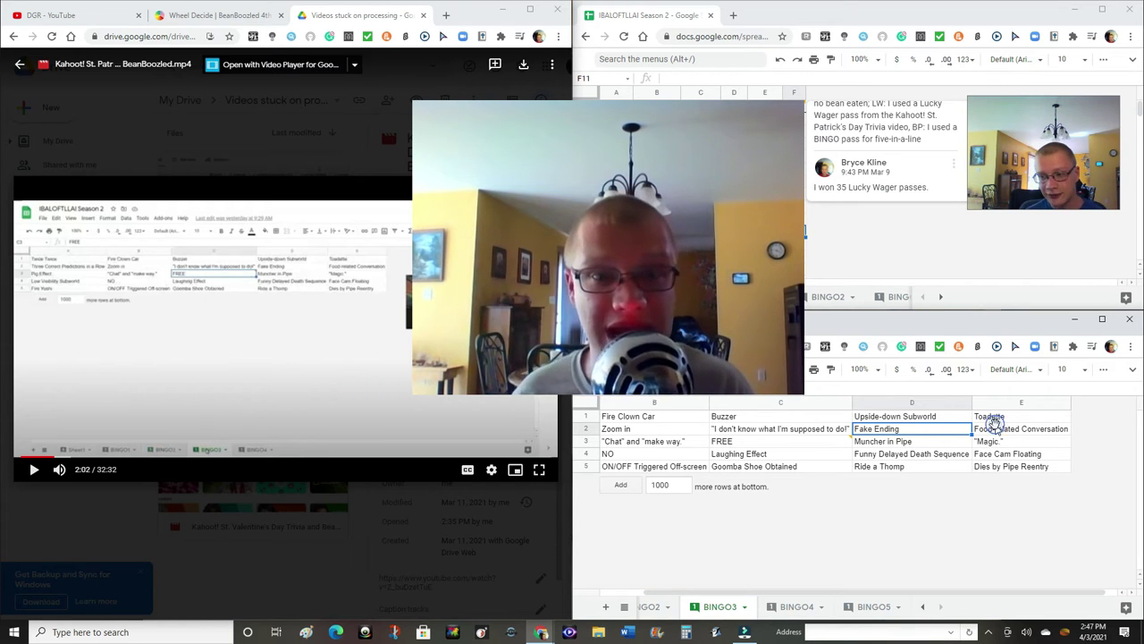
pyautogui.click(995, 428)
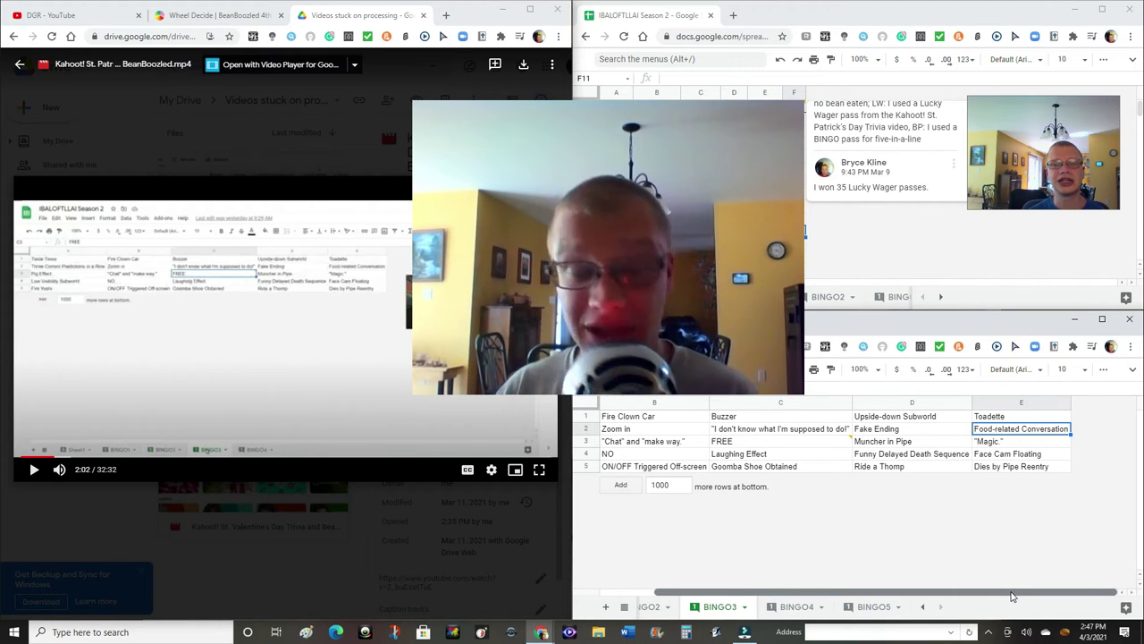
pyautogui.hscroll(-2, 1011, 596)
pyautogui.hscroll(2, 1011, 596)
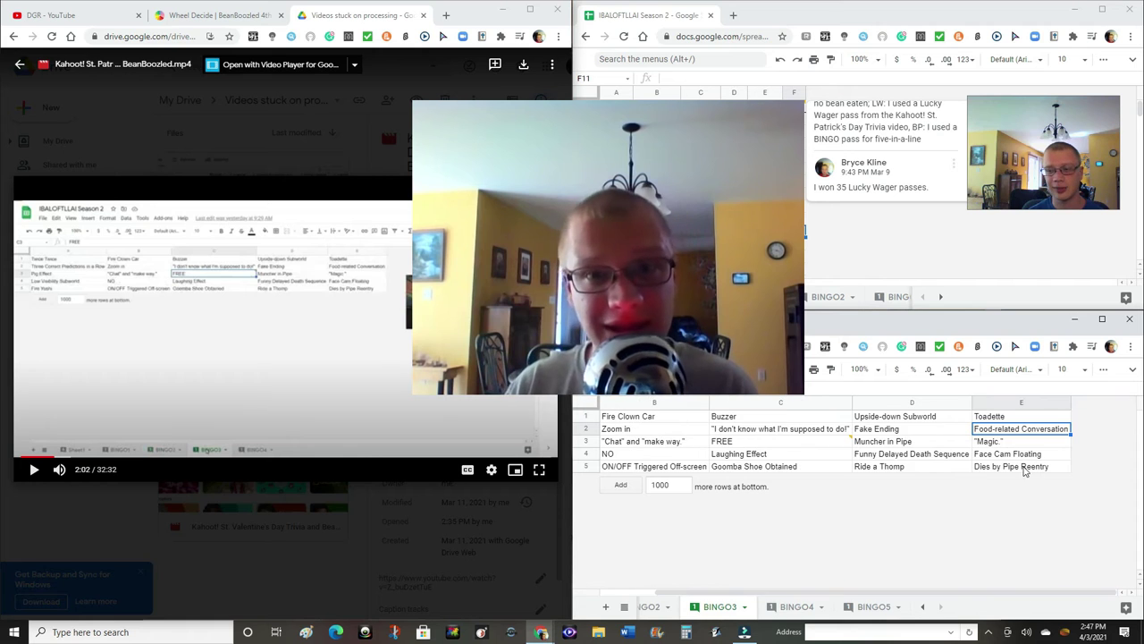
pyautogui.hscroll(-2, 1055, 593)
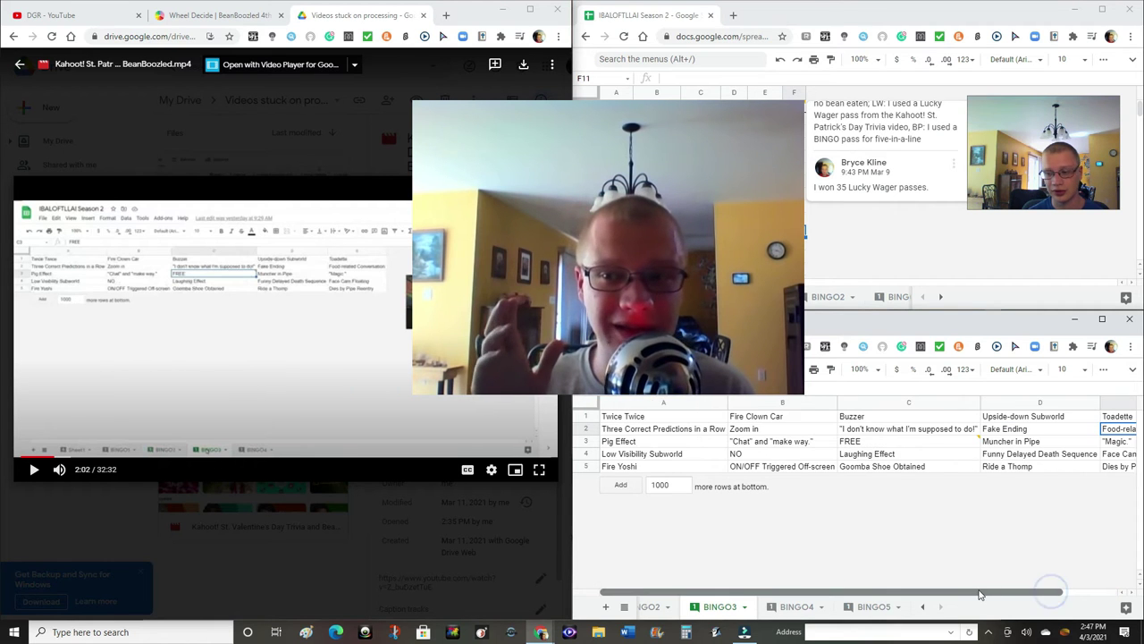
pyautogui.click(658, 445)
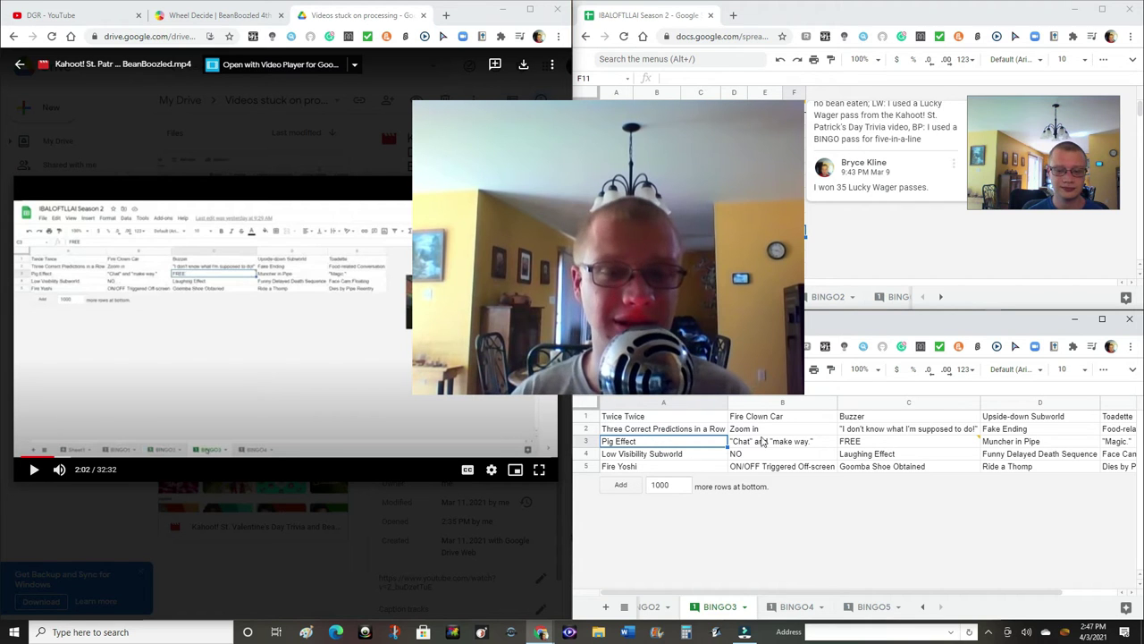
pyautogui.click(769, 442)
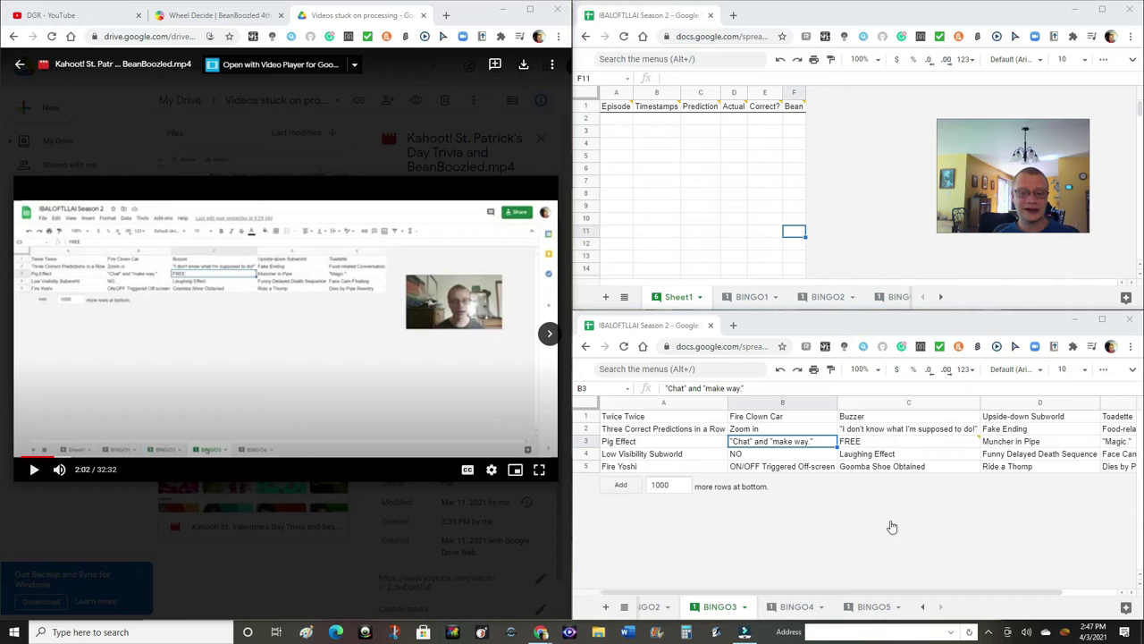
pyautogui.click(890, 442)
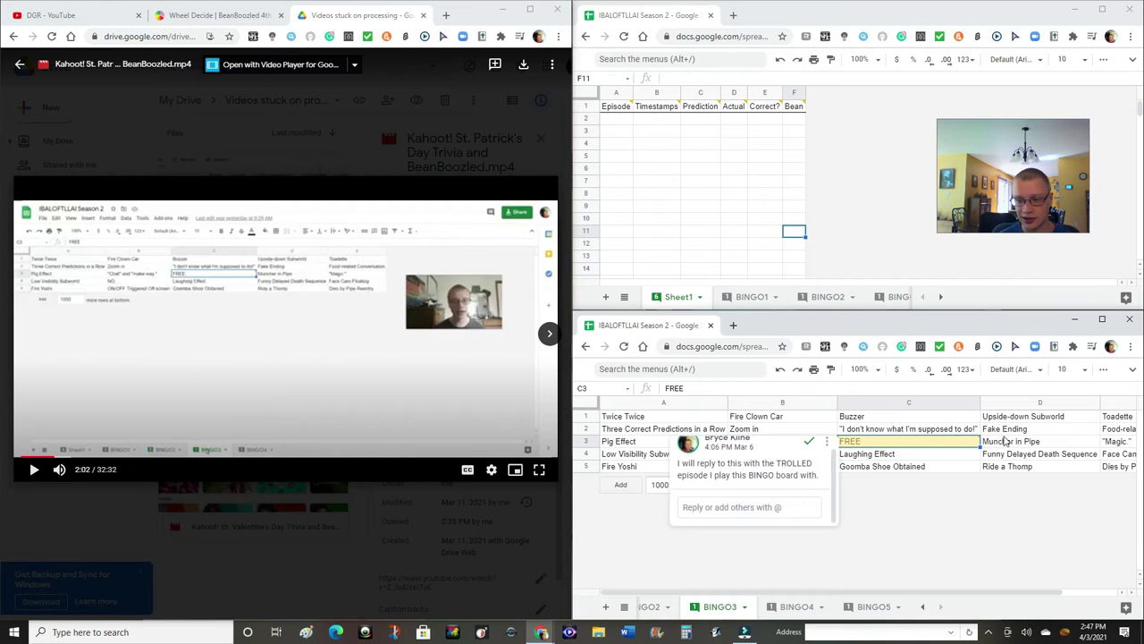
pyautogui.click(1008, 442)
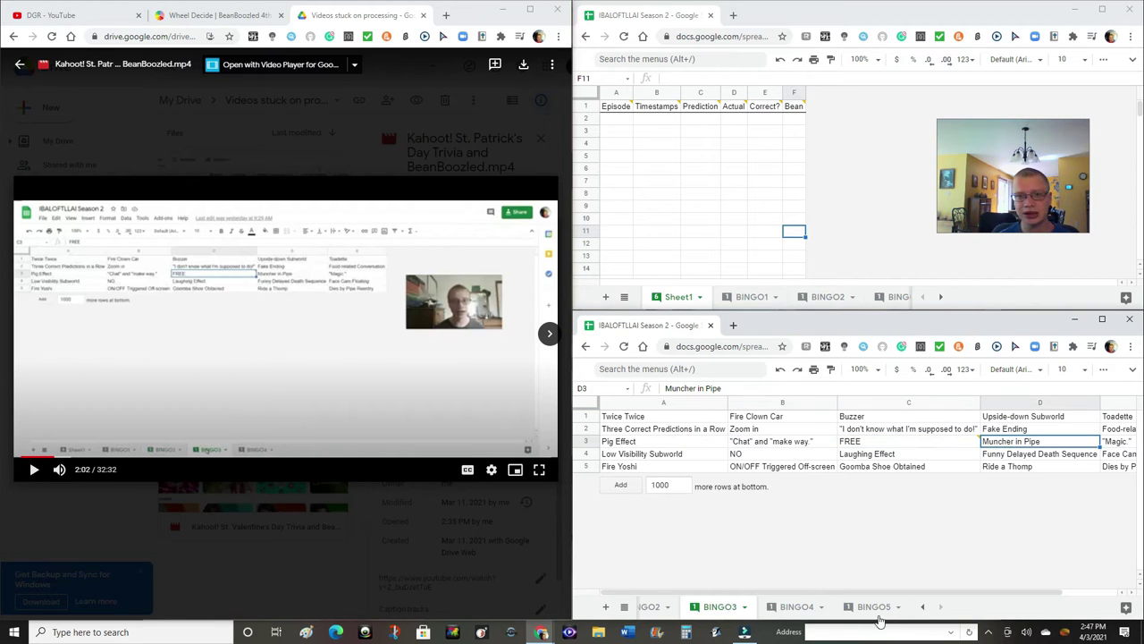
pyautogui.hscroll(2, 901, 600)
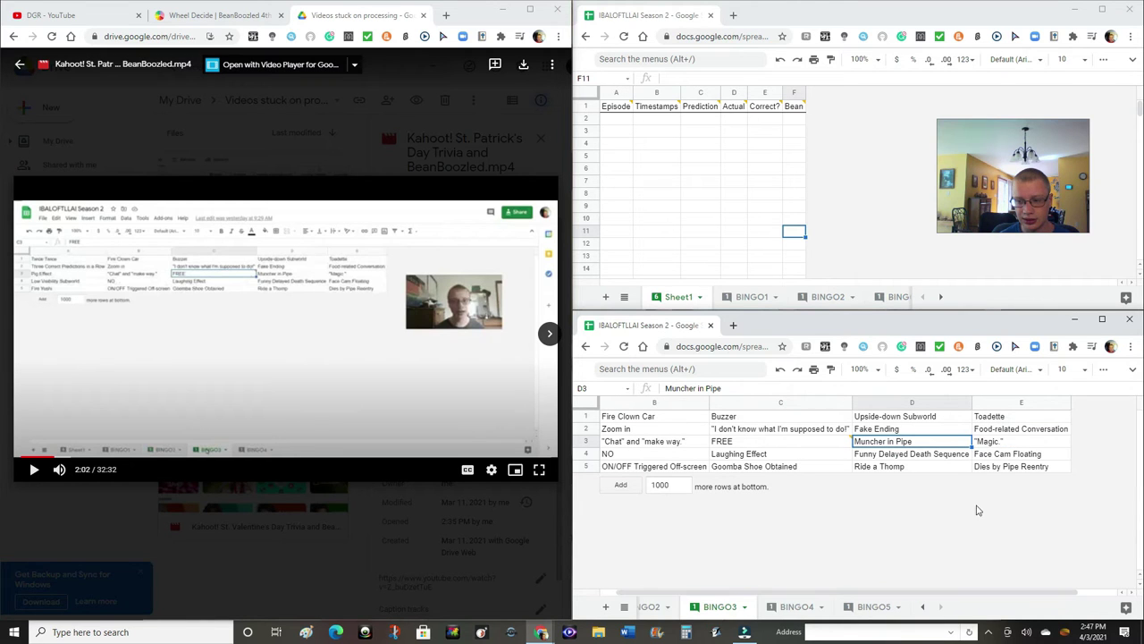
pyautogui.click(984, 442)
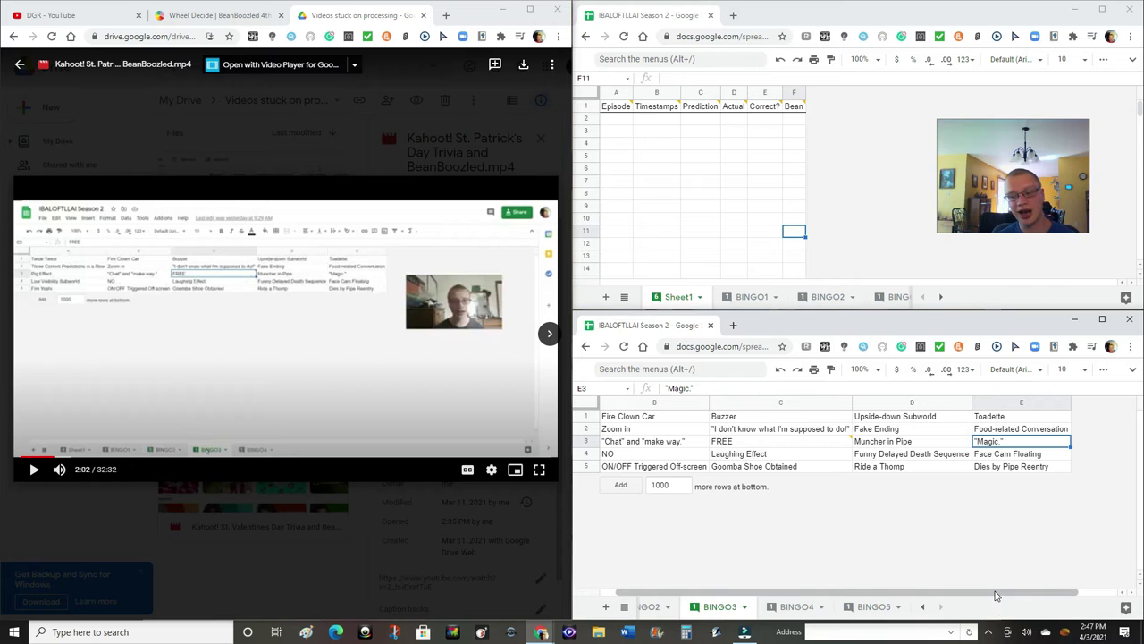
pyautogui.moveTo(995, 590); pyautogui.dragTo(1028, 590)
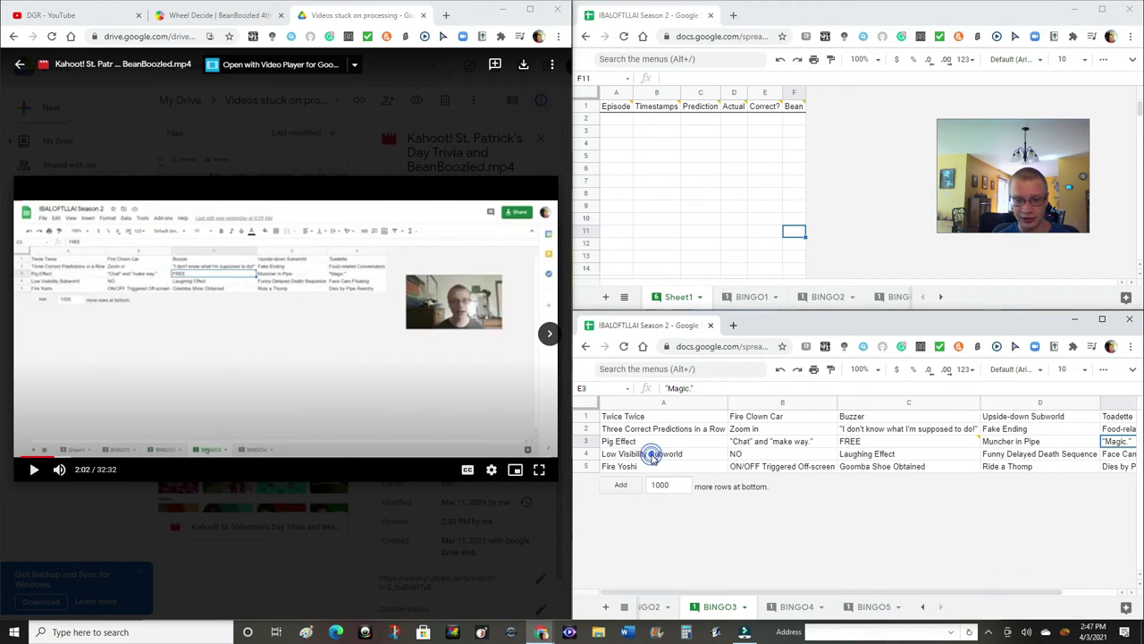
pyautogui.click(652, 454)
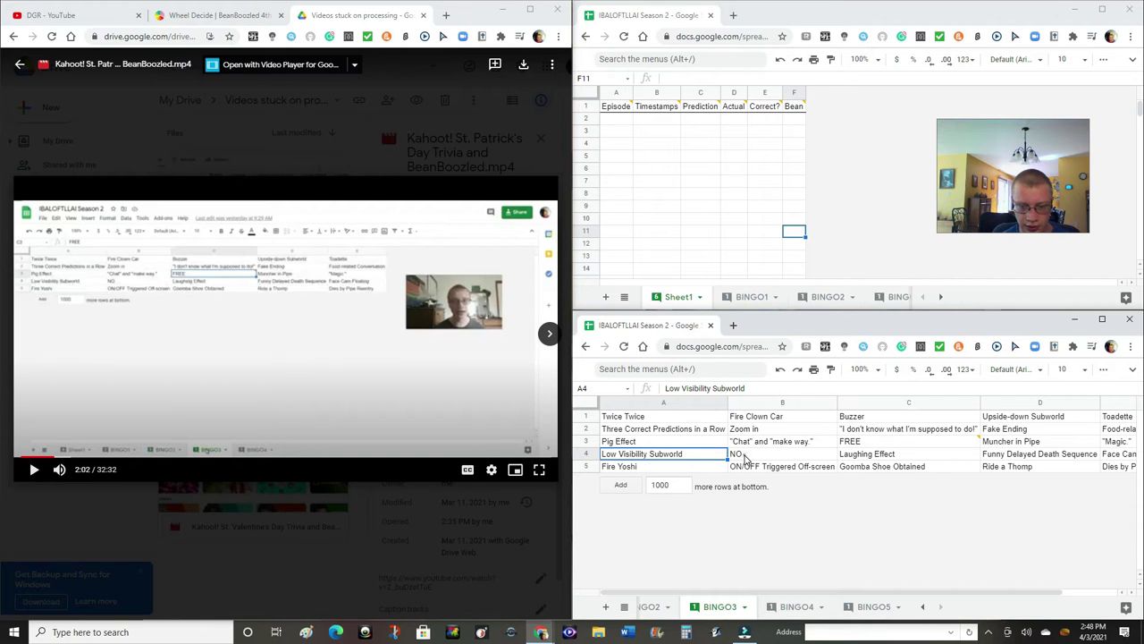
pyautogui.click(745, 458)
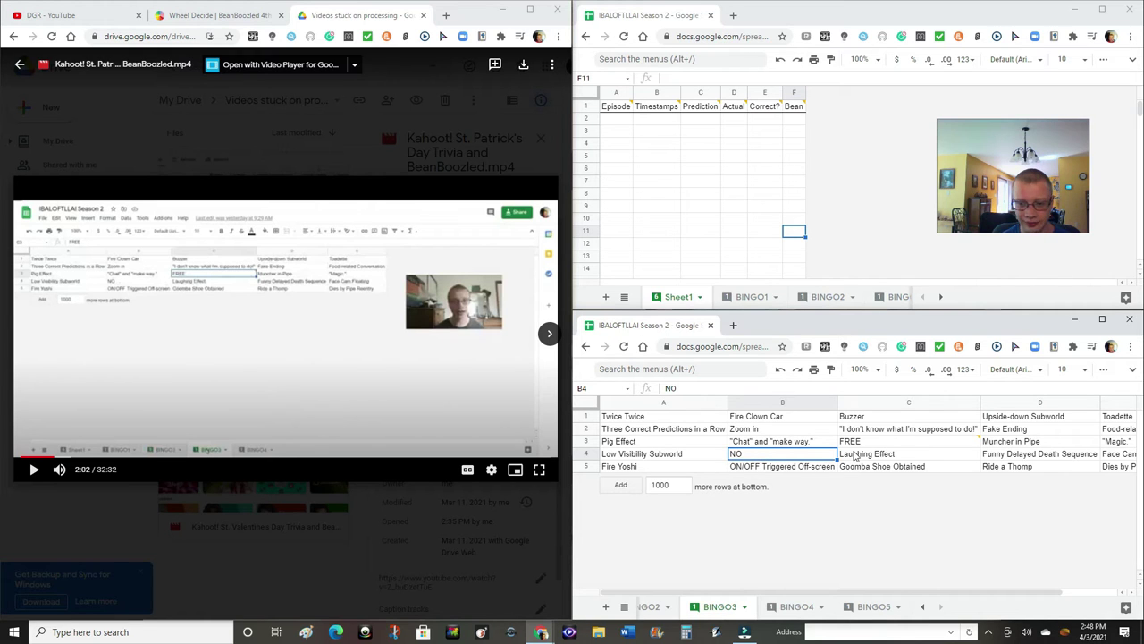
pyautogui.click(854, 454)
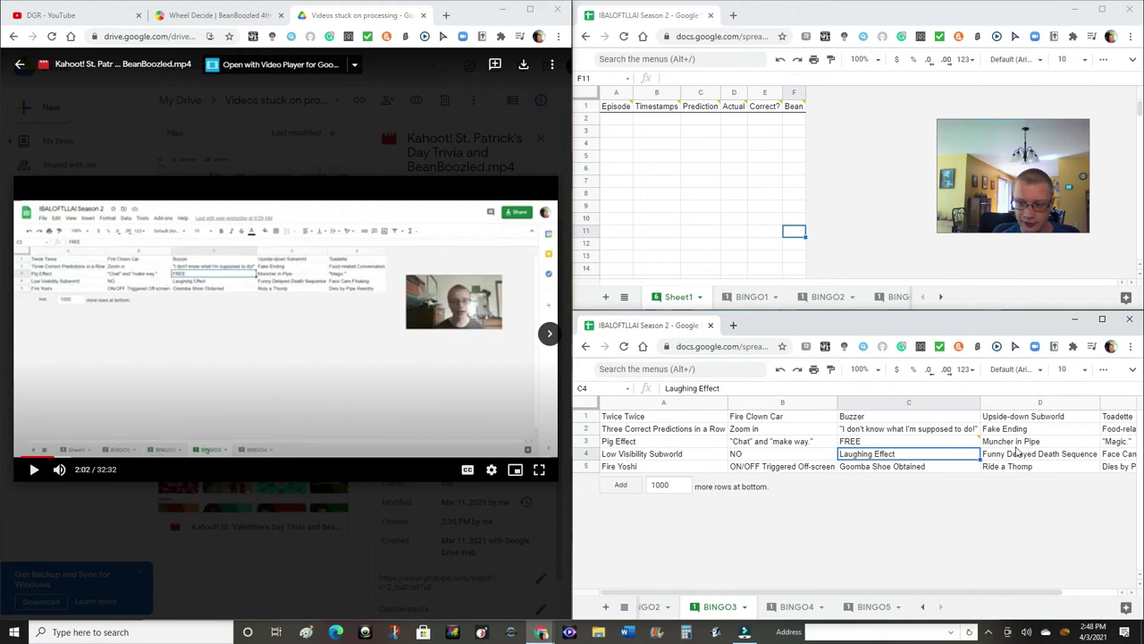
pyautogui.click(1012, 458)
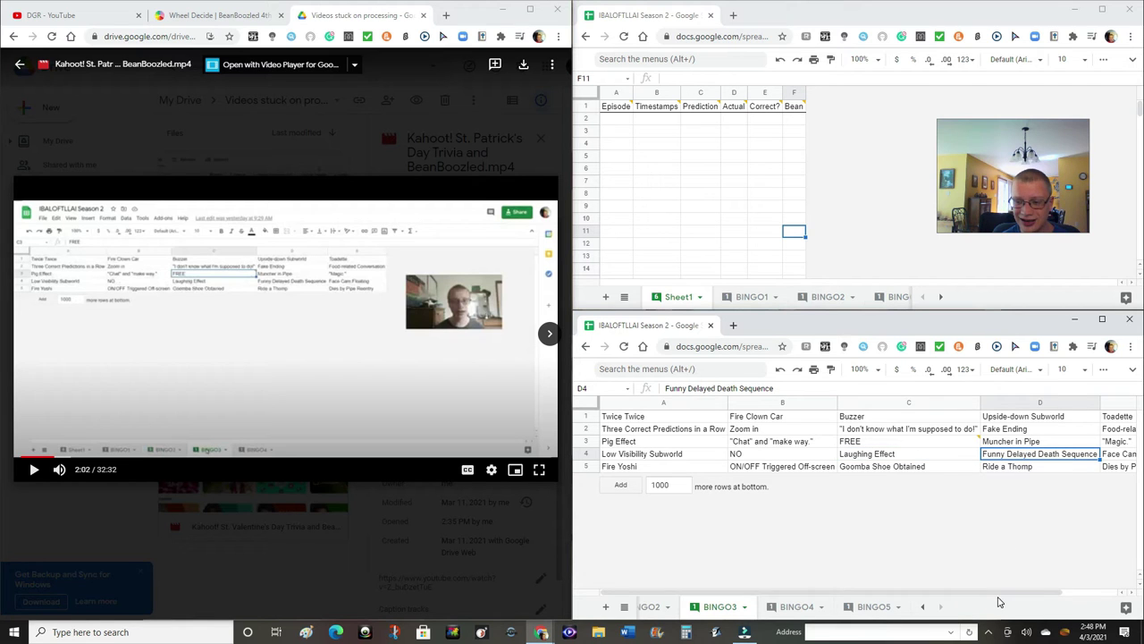
pyautogui.moveTo(999, 596); pyautogui.dragTo(1030, 595)
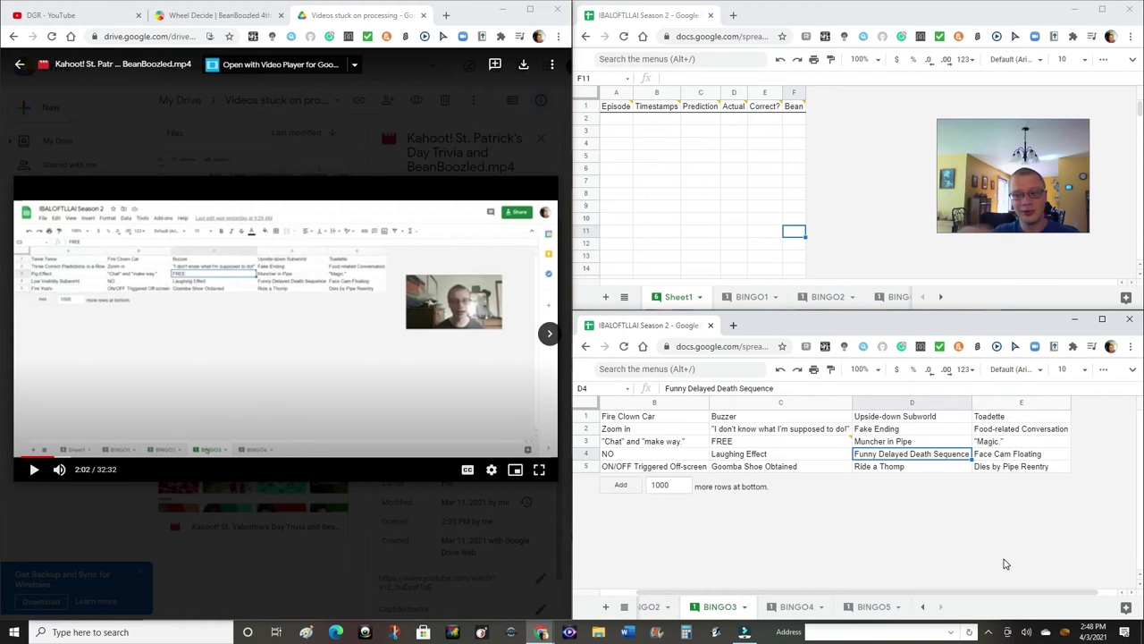
# Review the Face Cam Floating square in E4 and rearrange the windows
pyautogui.click(988, 454)
pyautogui.moveTo(1025, 152)
pyautogui.mouseDown()
pyautogui.moveTo(267, 526)
pyautogui.moveTo(269, 583)
pyautogui.mouseUp()
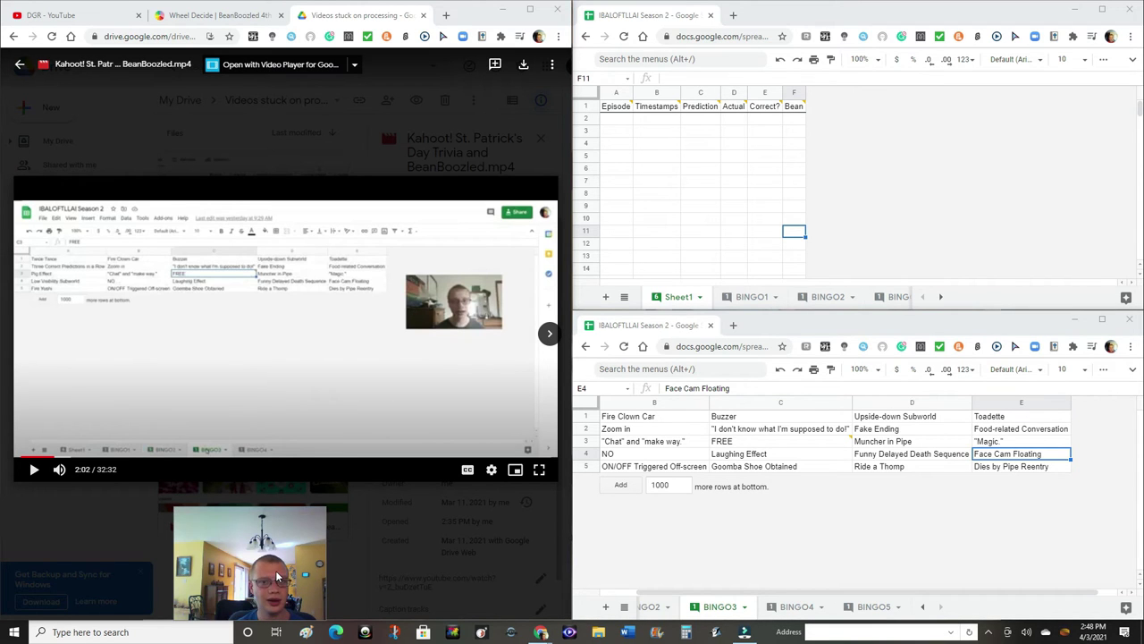
pyautogui.moveTo(283, 559)
pyautogui.mouseDown()
pyautogui.moveTo(679, 404)
pyautogui.moveTo(639, 295)
pyautogui.moveTo(662, 243)
pyautogui.mouseUp()
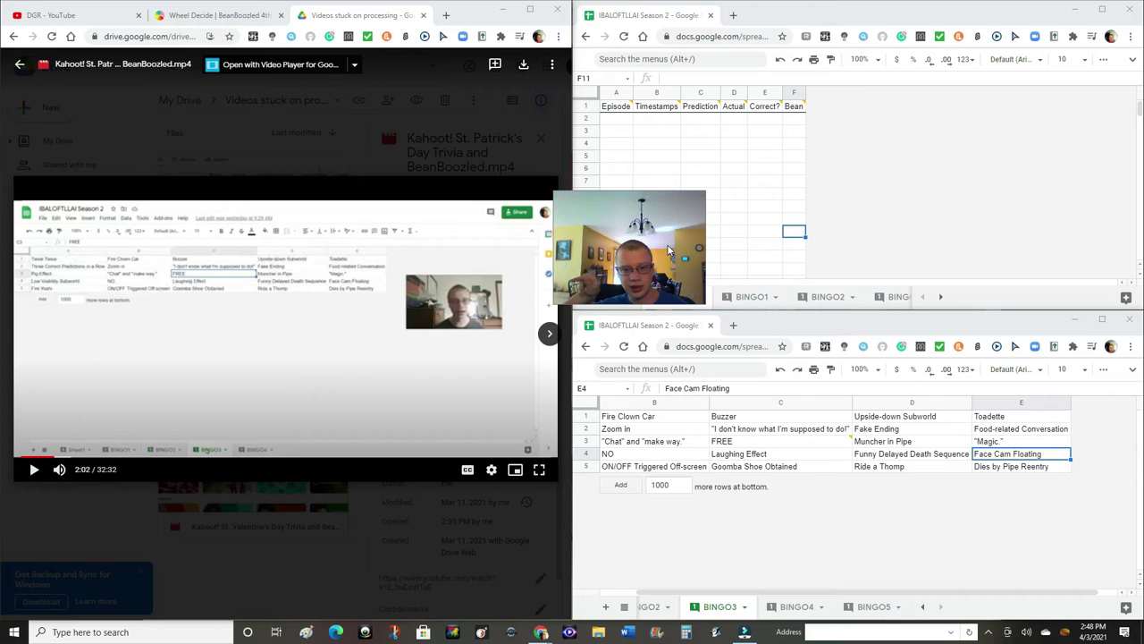
pyautogui.moveTo(669, 251)
pyautogui.mouseDown()
pyautogui.moveTo(595, 262)
pyautogui.moveTo(309, 504)
pyautogui.moveTo(311, 554)
pyautogui.mouseUp()
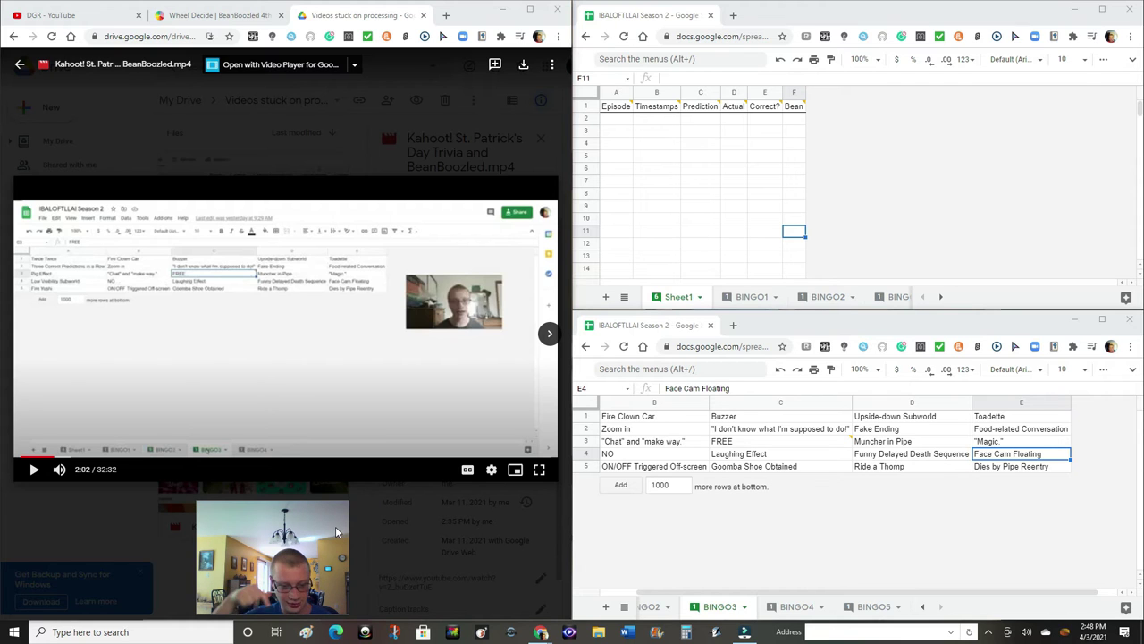
pyautogui.moveTo(336, 532)
pyautogui.mouseDown()
pyautogui.moveTo(992, 137)
pyautogui.moveTo(1026, 179)
pyautogui.moveTo(1039, 168)
pyautogui.mouseUp()
pyautogui.moveTo(974, 591); pyautogui.dragTo(938, 592)
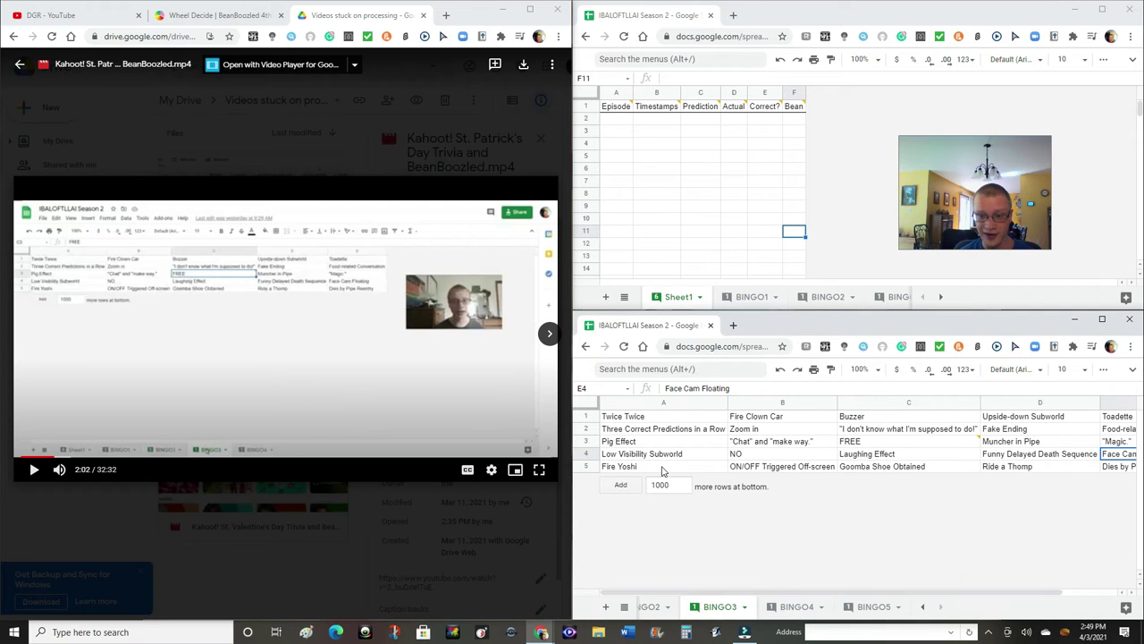
# Check the bottom-row squares Fire Yoshi, ON/OFF Triggered Off-screen, Goomba Shoe Obtained, Ride a Thomp and Dies by Pipe Reentry
pyautogui.click(661, 466)
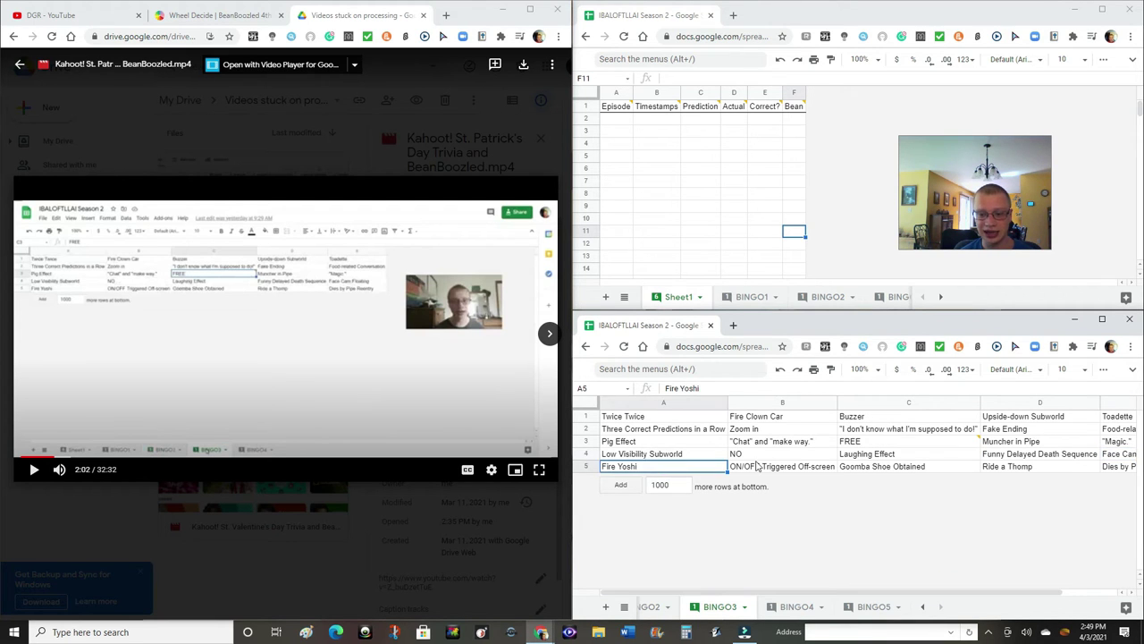
pyautogui.click(757, 466)
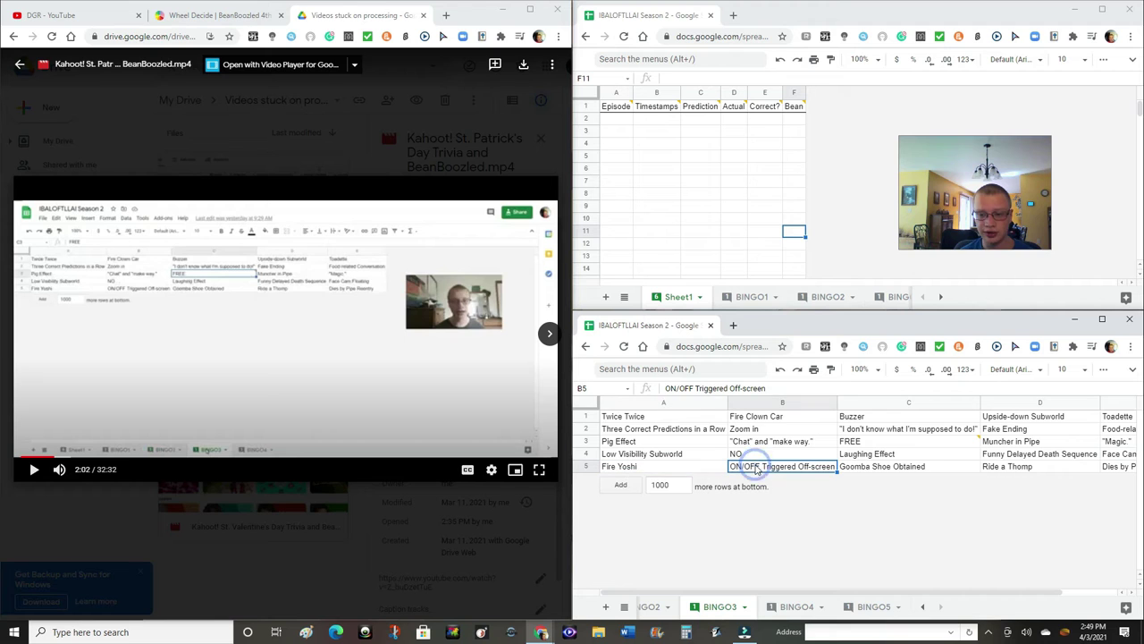
pyautogui.click(874, 467)
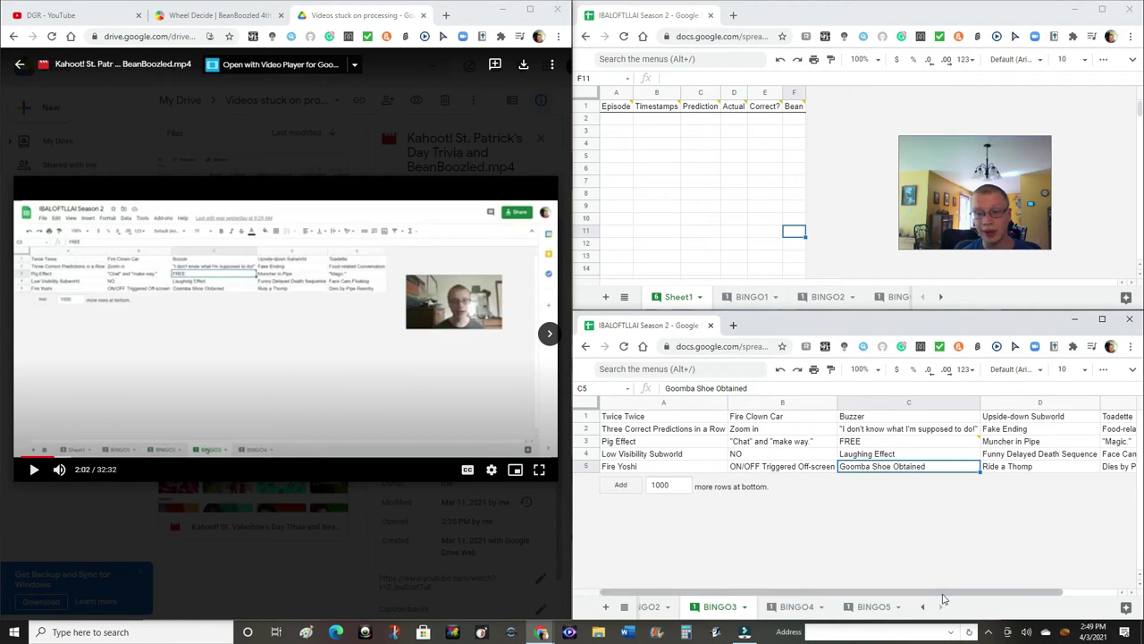
pyautogui.click(944, 593)
pyautogui.moveTo(946, 597); pyautogui.dragTo(957, 596)
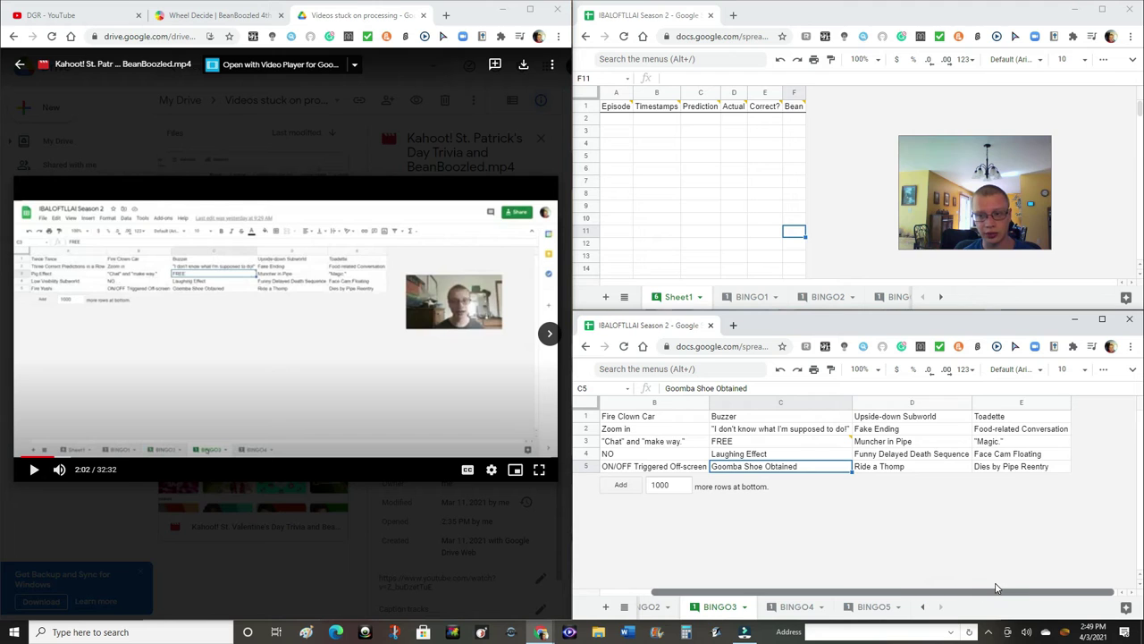
pyautogui.click(898, 468)
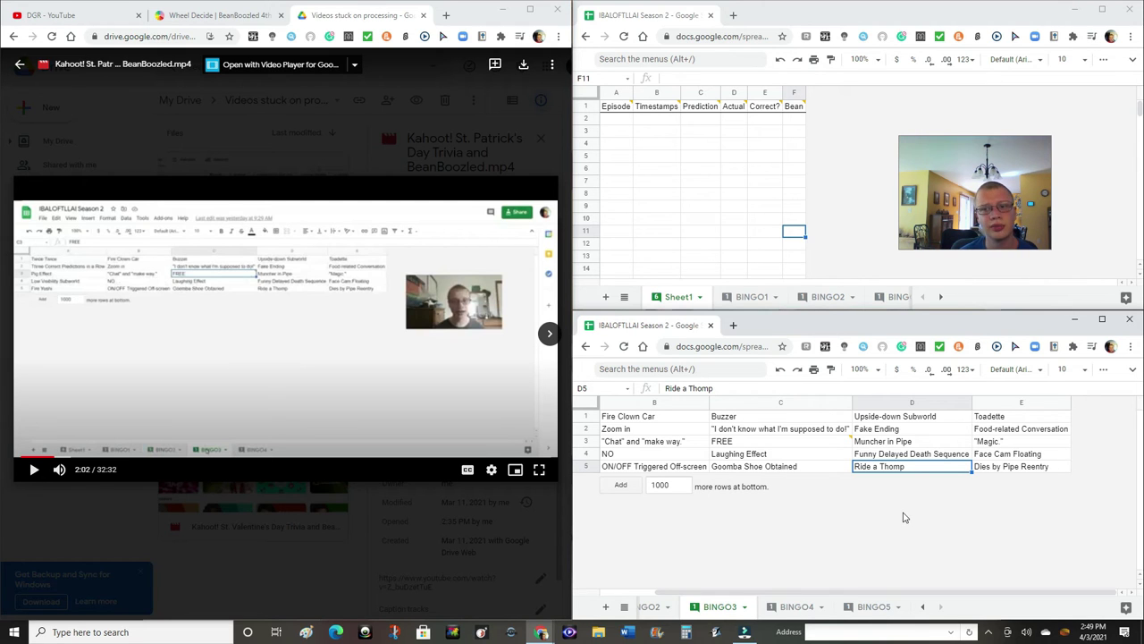
pyautogui.click(1010, 468)
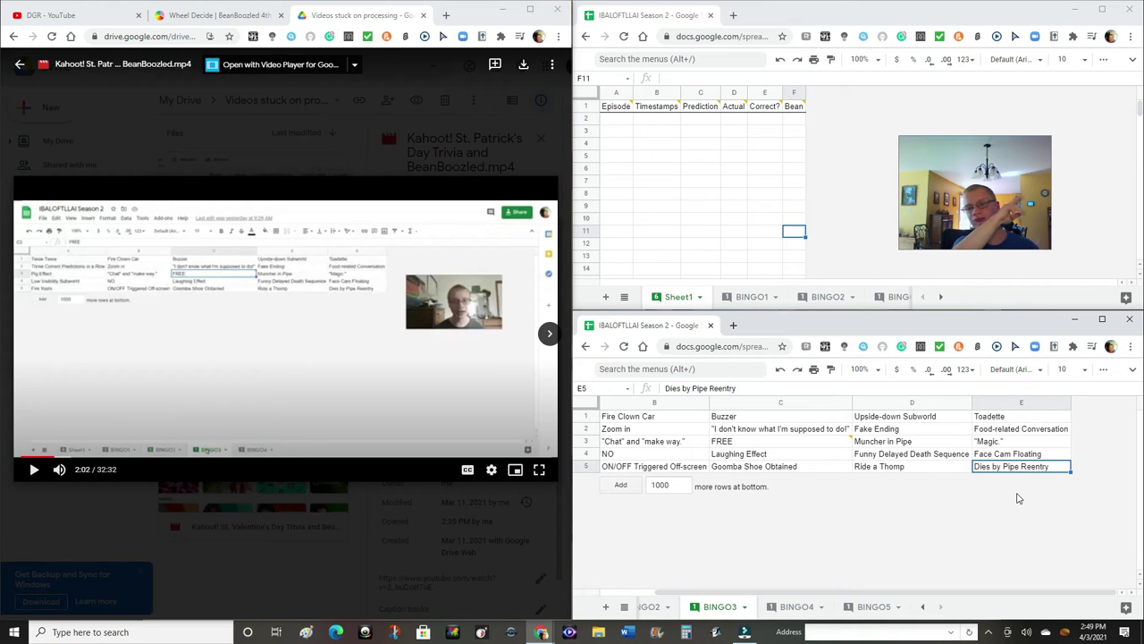
# Switch to the BINGO4 sheet and advance the reference video to 2:04
pyautogui.click(803, 612)
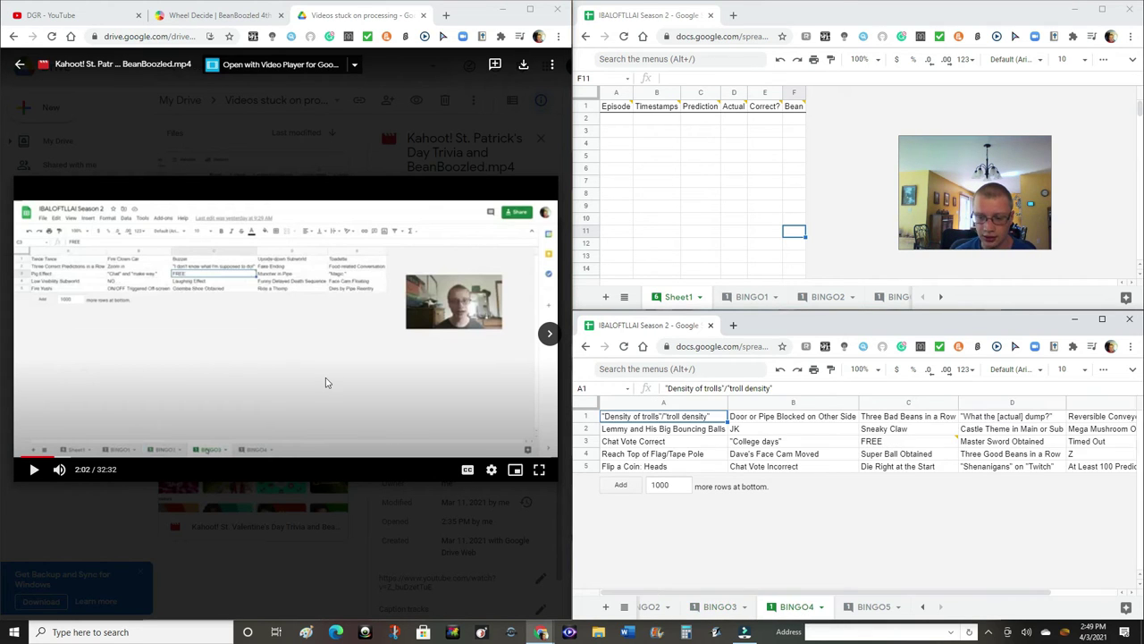
pyautogui.click(31, 474)
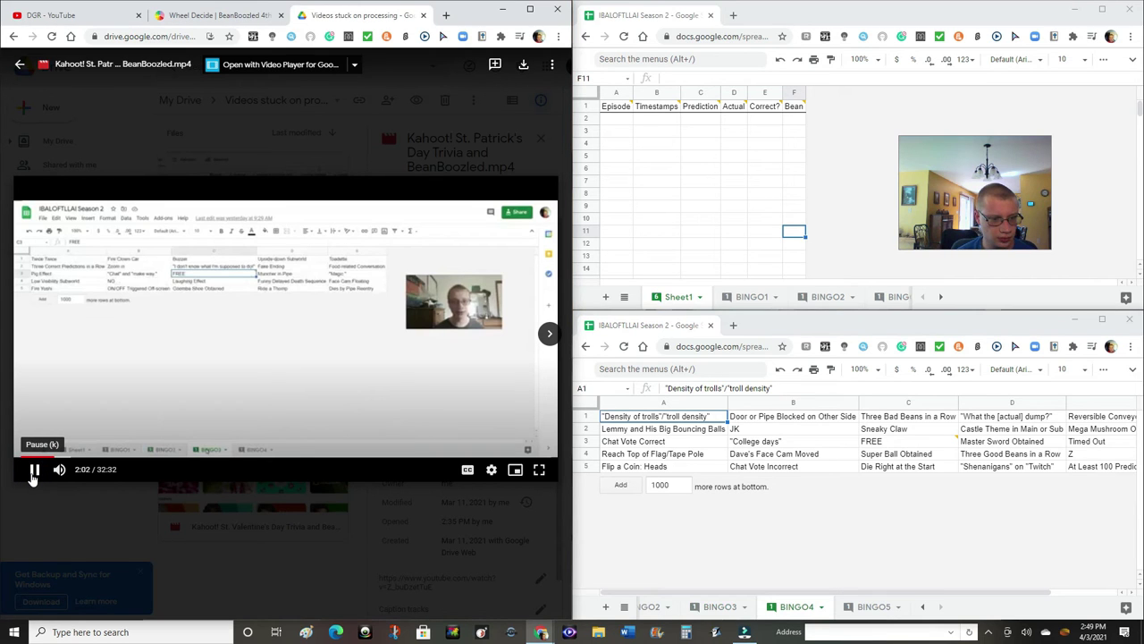
pyautogui.click(31, 474)
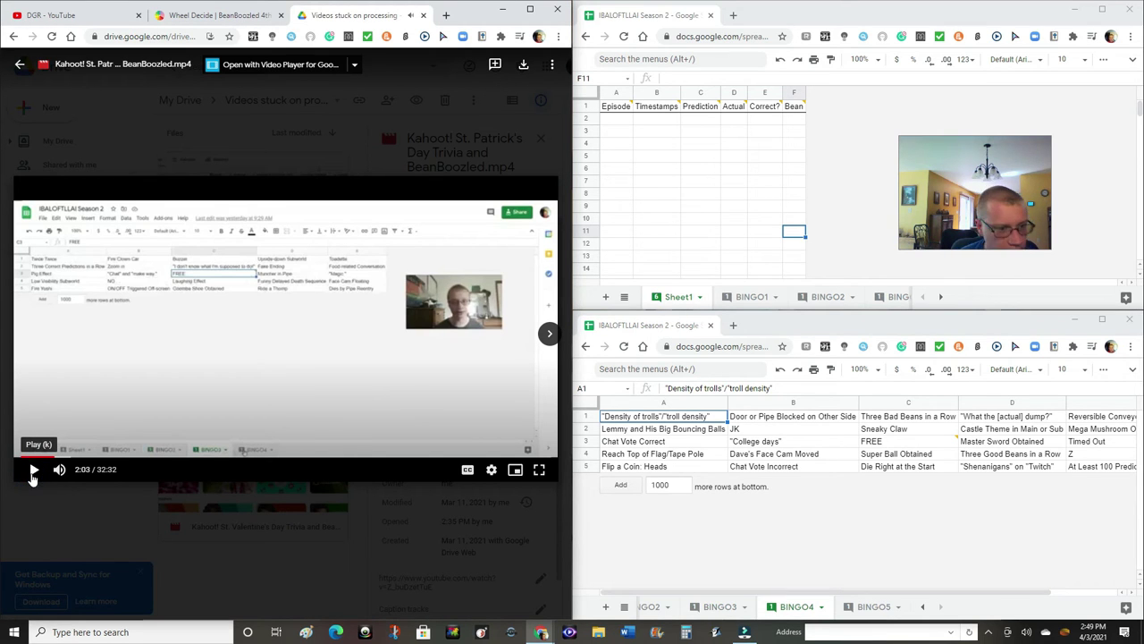
pyautogui.click(31, 474)
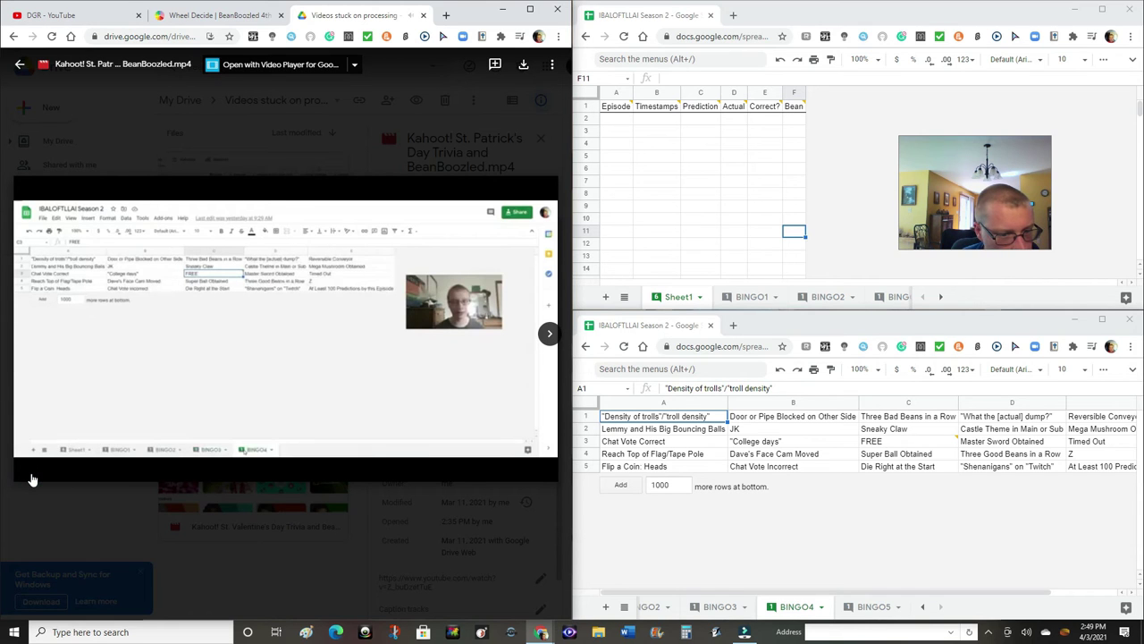
pyautogui.click(33, 470)
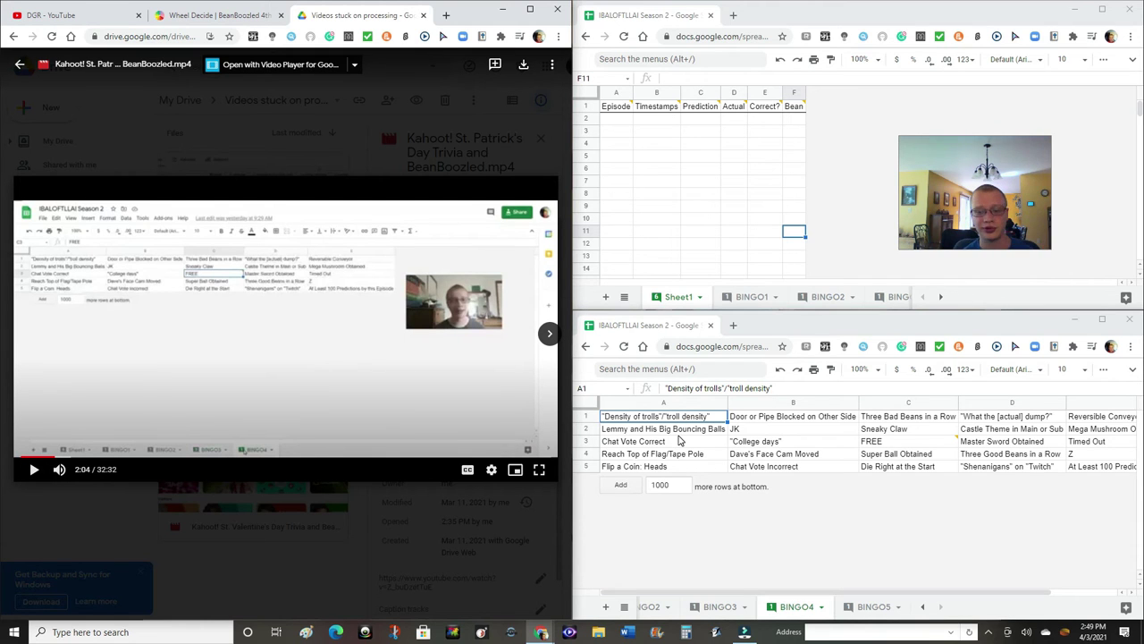
# Check the top-row squares Door or Pipe Blocked on Other Side, Three Bad Beans in a Row, 'What the [actual] dump?' and Reversible Conveyor
pyautogui.click(748, 418)
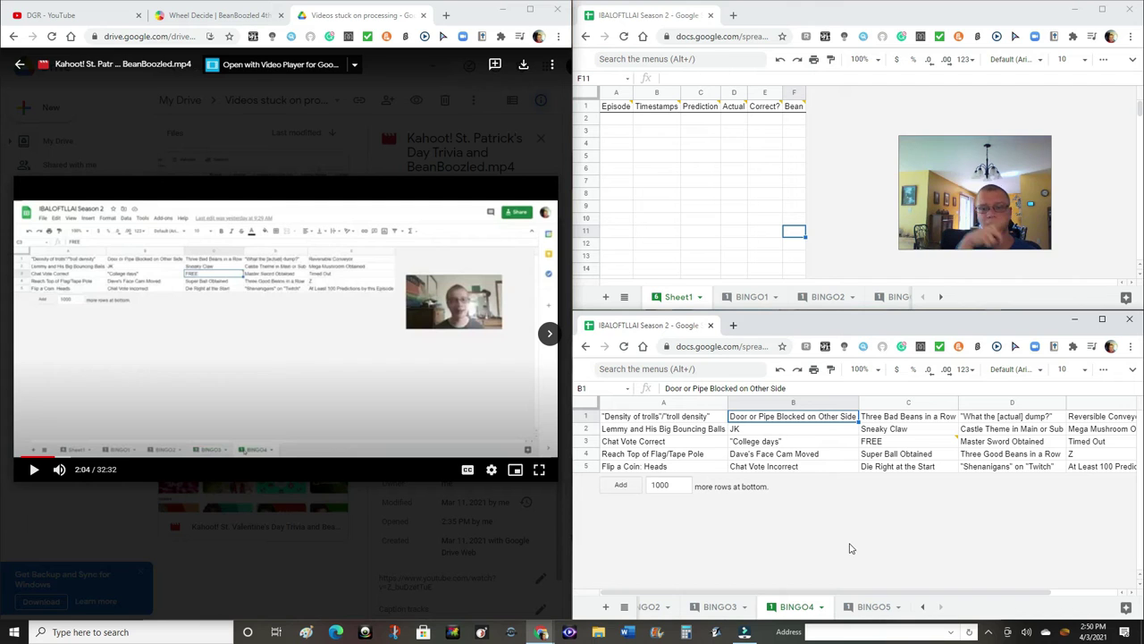
pyautogui.click(928, 420)
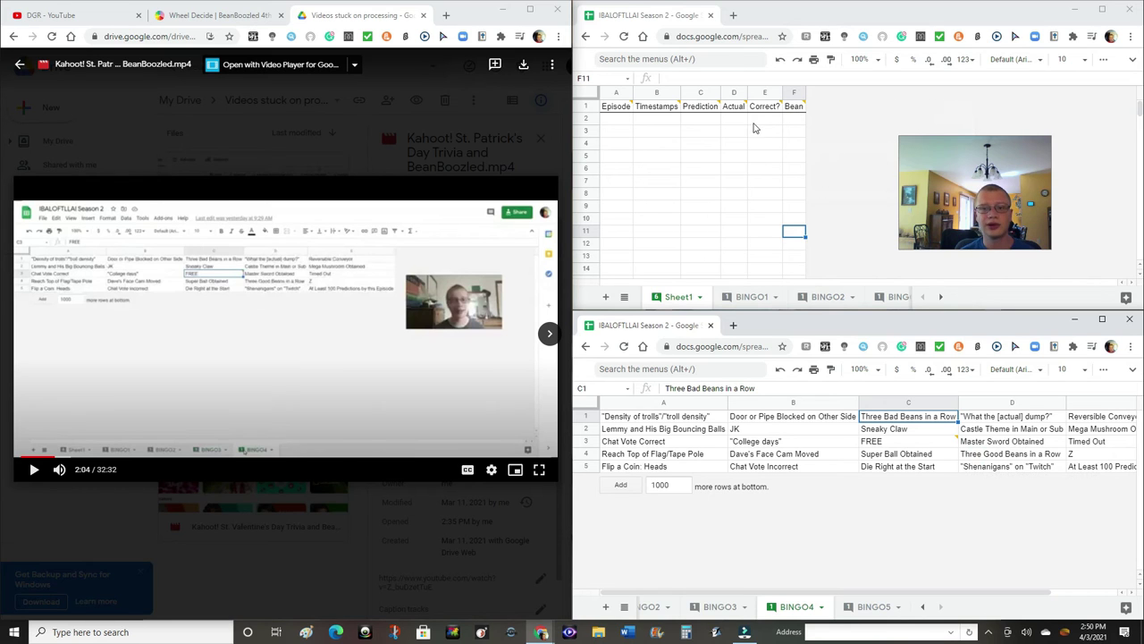
pyautogui.moveTo(898, 440)
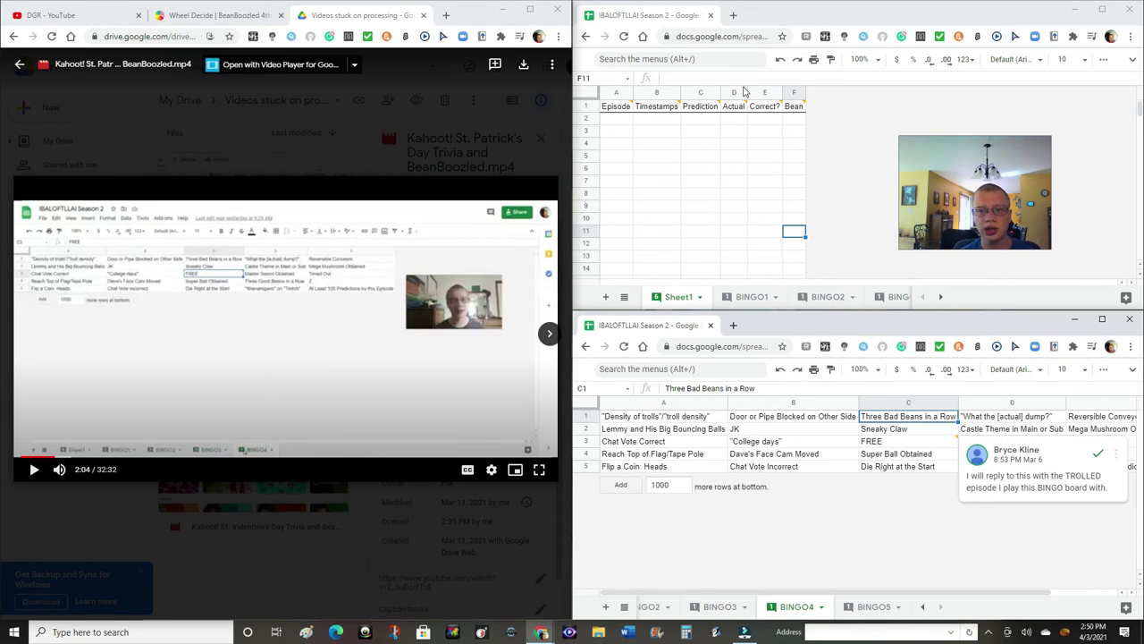
pyautogui.click(800, 129)
pyautogui.click(796, 170)
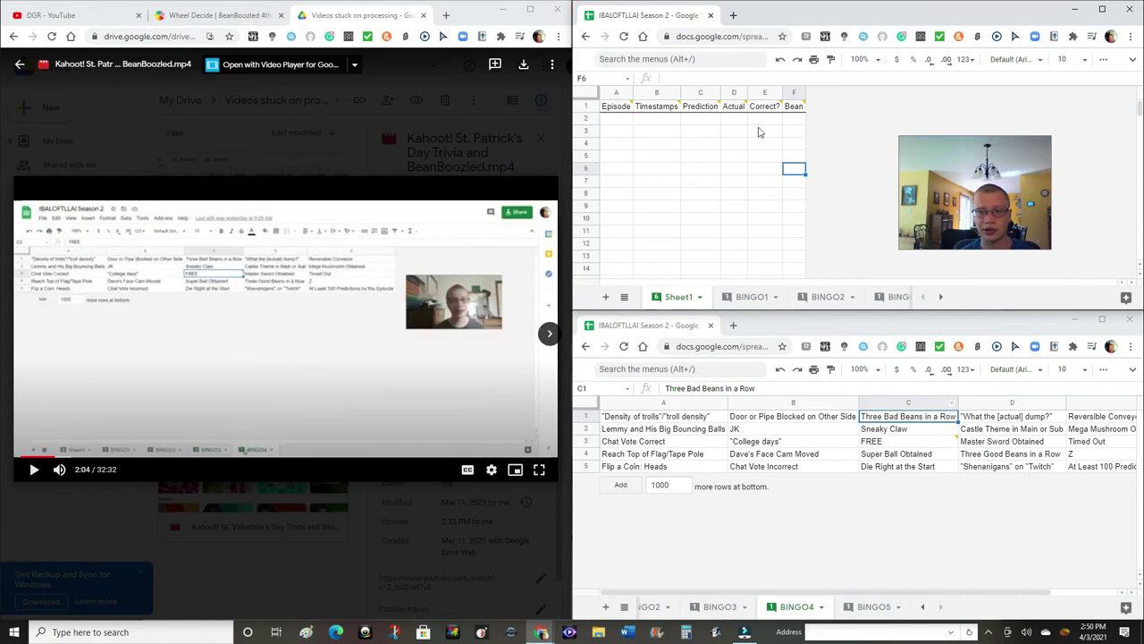
pyautogui.click(992, 423)
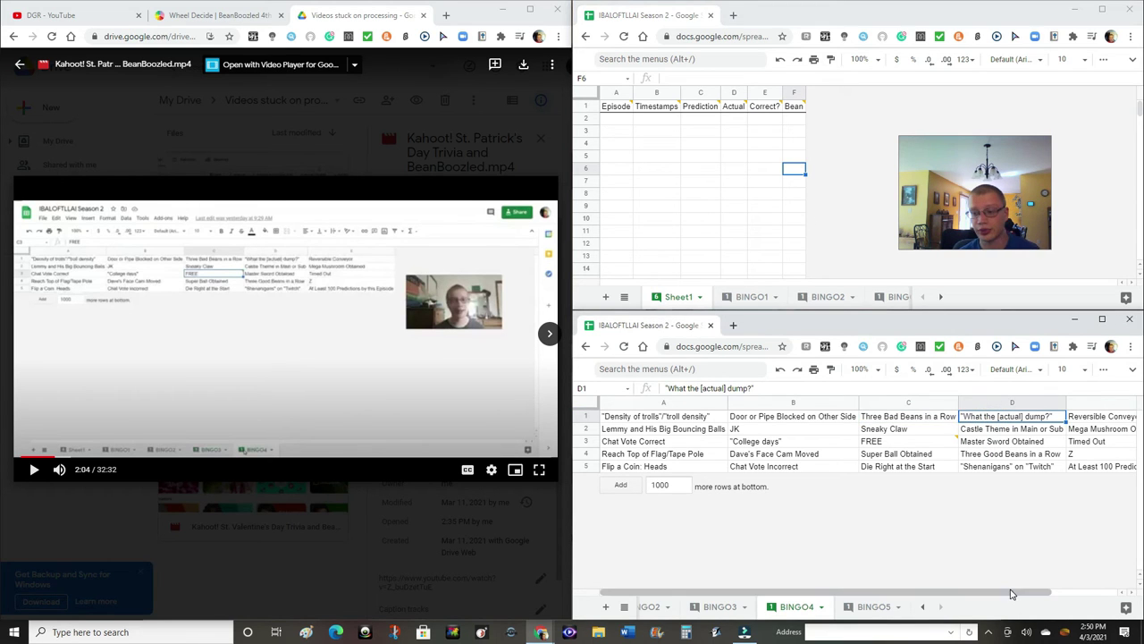
pyautogui.moveTo(1010, 590); pyautogui.dragTo(1028, 590)
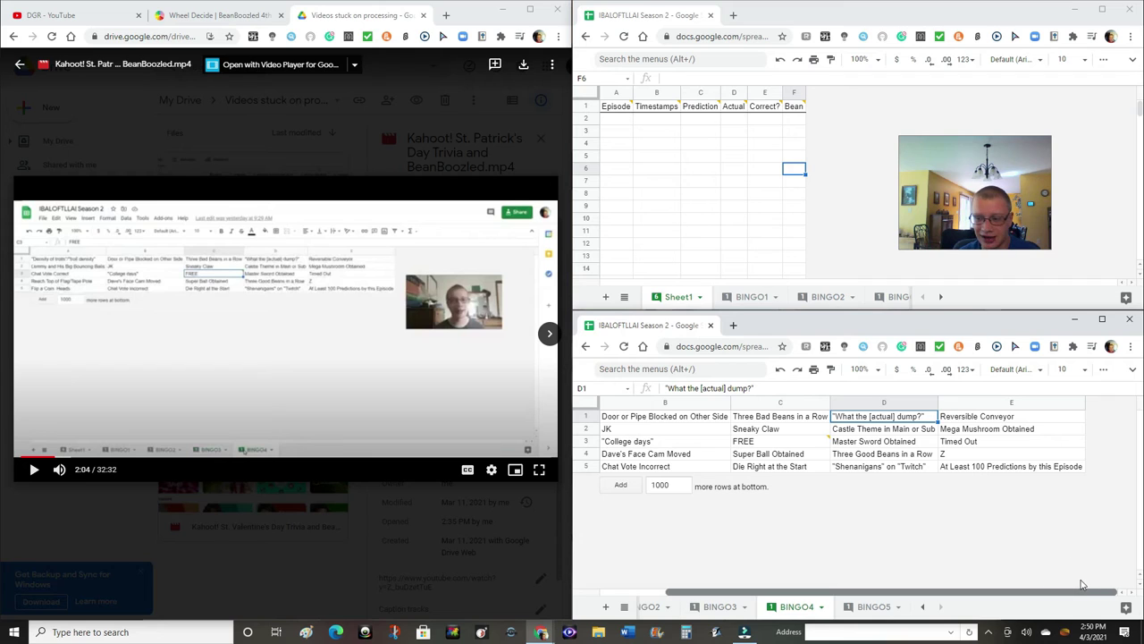
pyautogui.click(1001, 416)
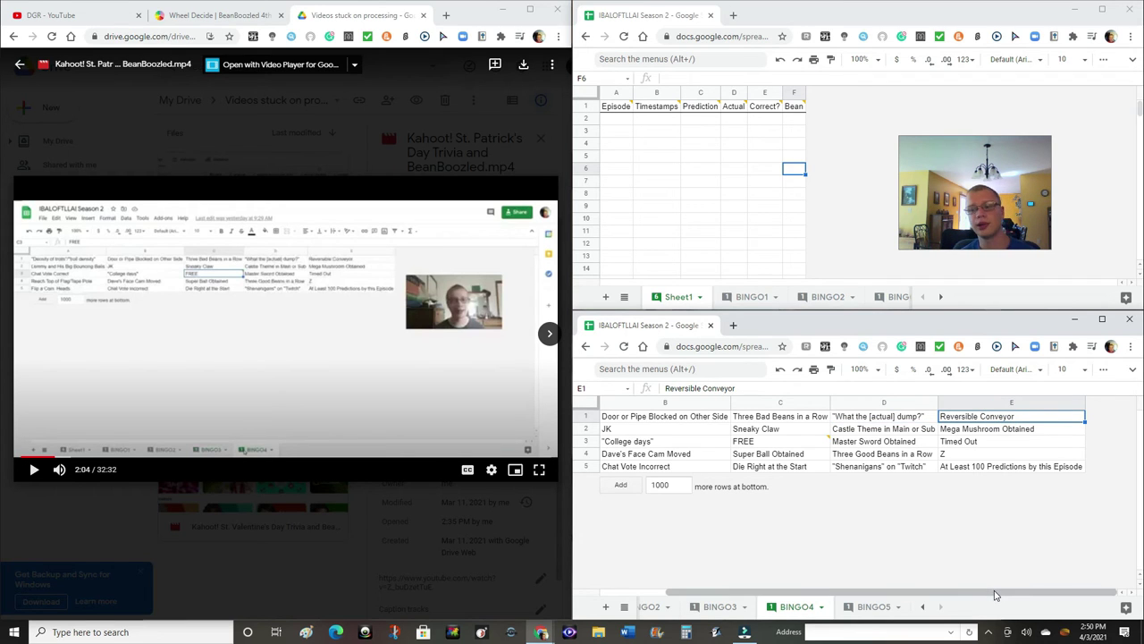
pyautogui.moveTo(995, 592); pyautogui.dragTo(907, 593)
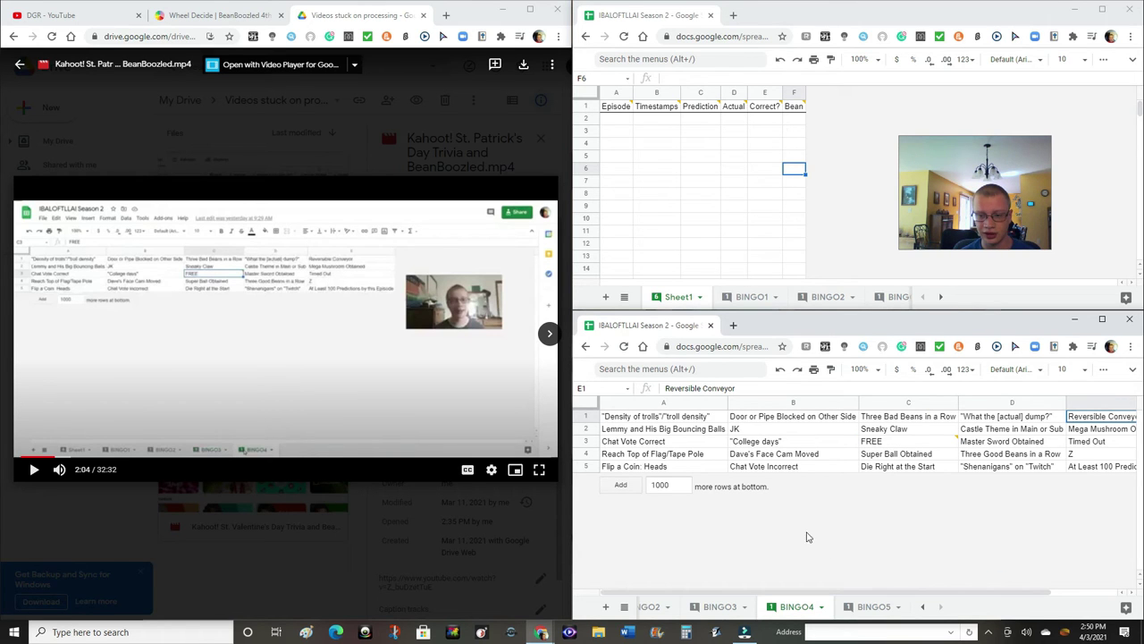
# Check BINGO4 squares A2–E2 (Lemmy's Balls through Mega Mushroom Obtained), then A3 Chat Vote Correct
pyautogui.click(623, 433)
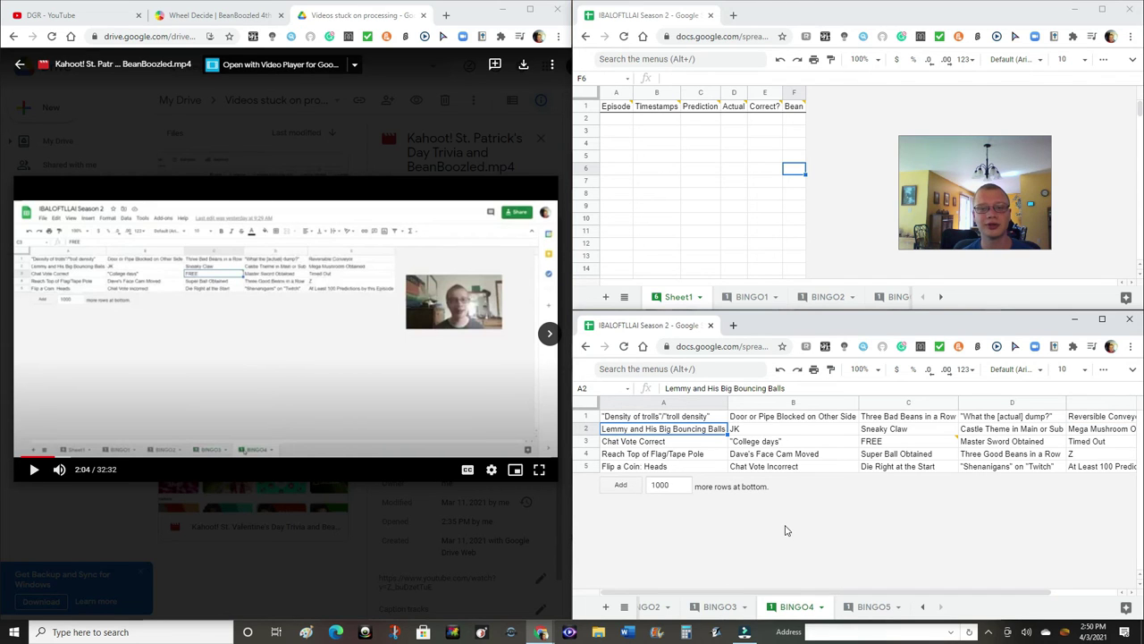
pyautogui.click(766, 430)
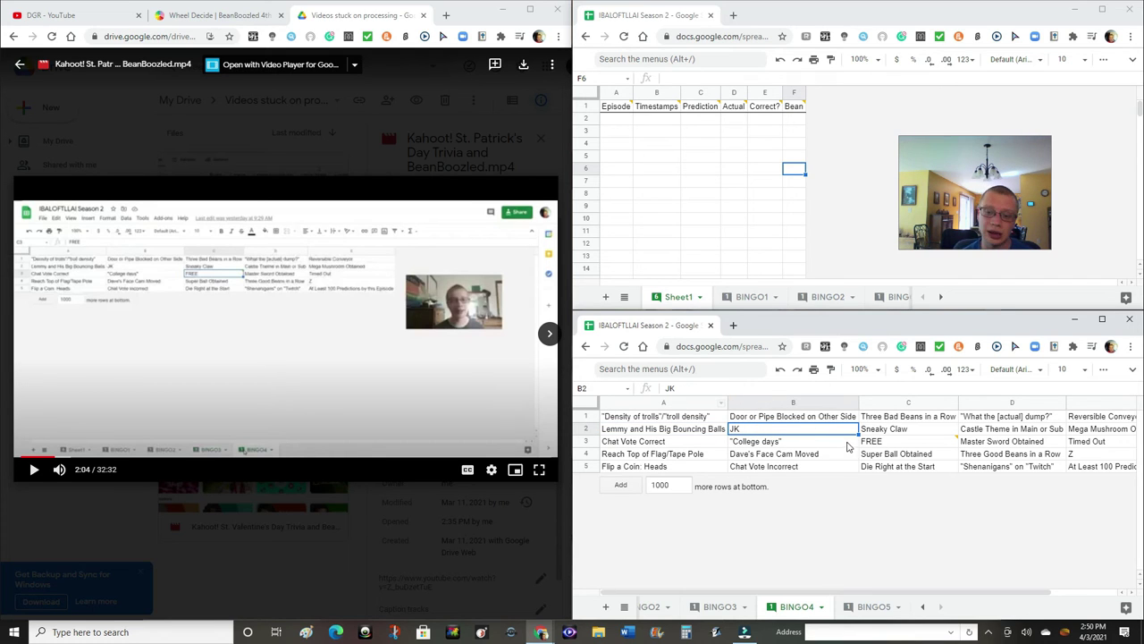
pyautogui.click(871, 431)
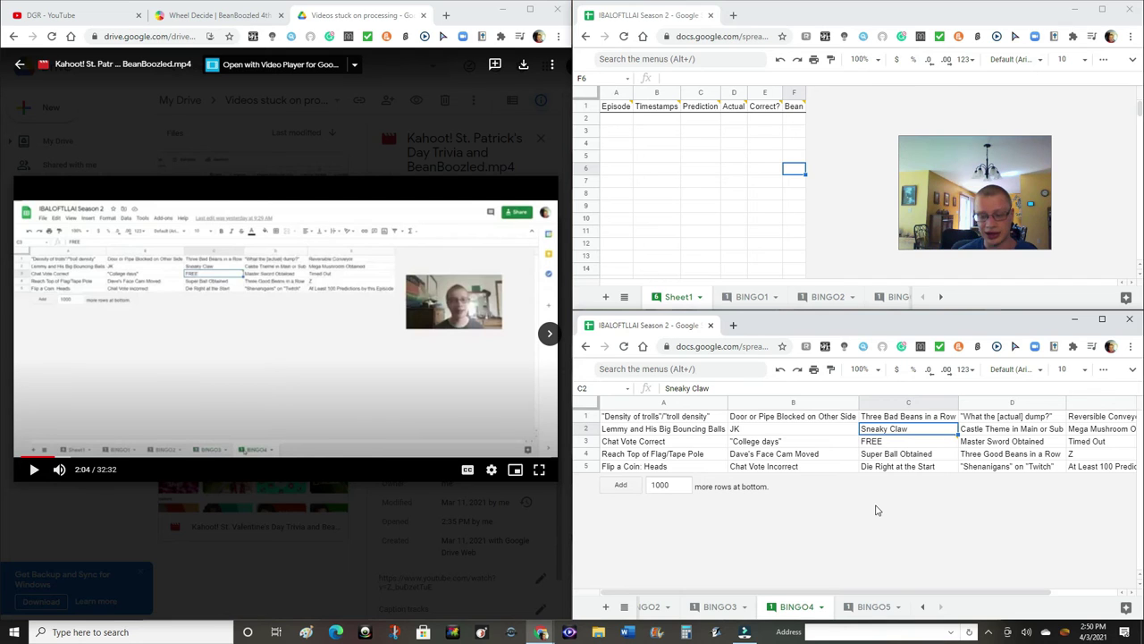
pyautogui.click(984, 432)
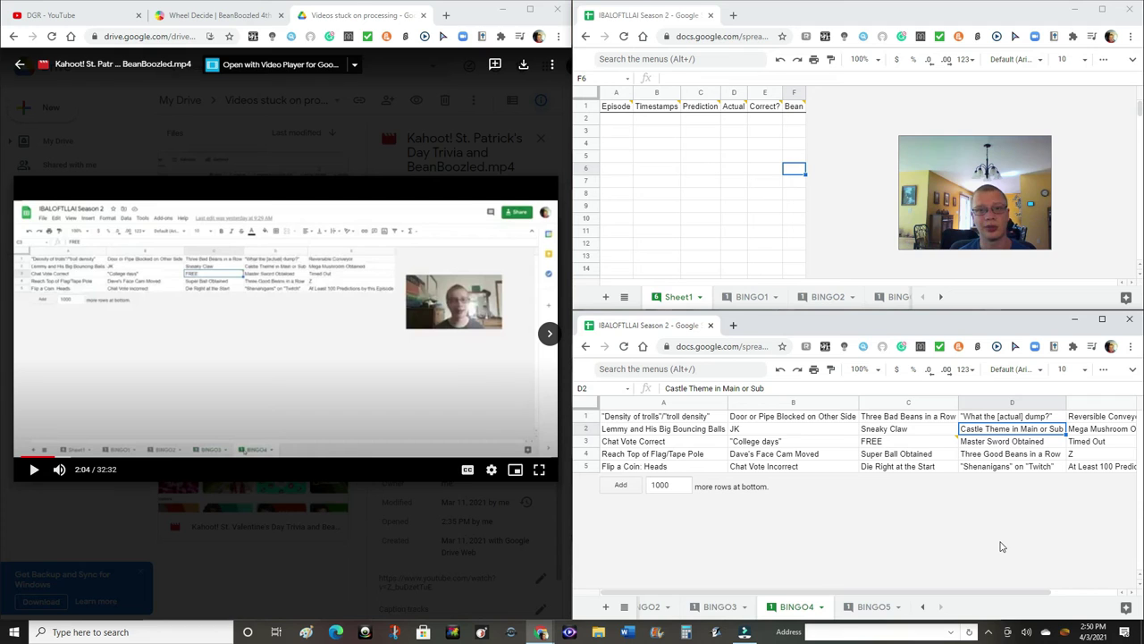
pyautogui.moveTo(992, 591); pyautogui.dragTo(1029, 592)
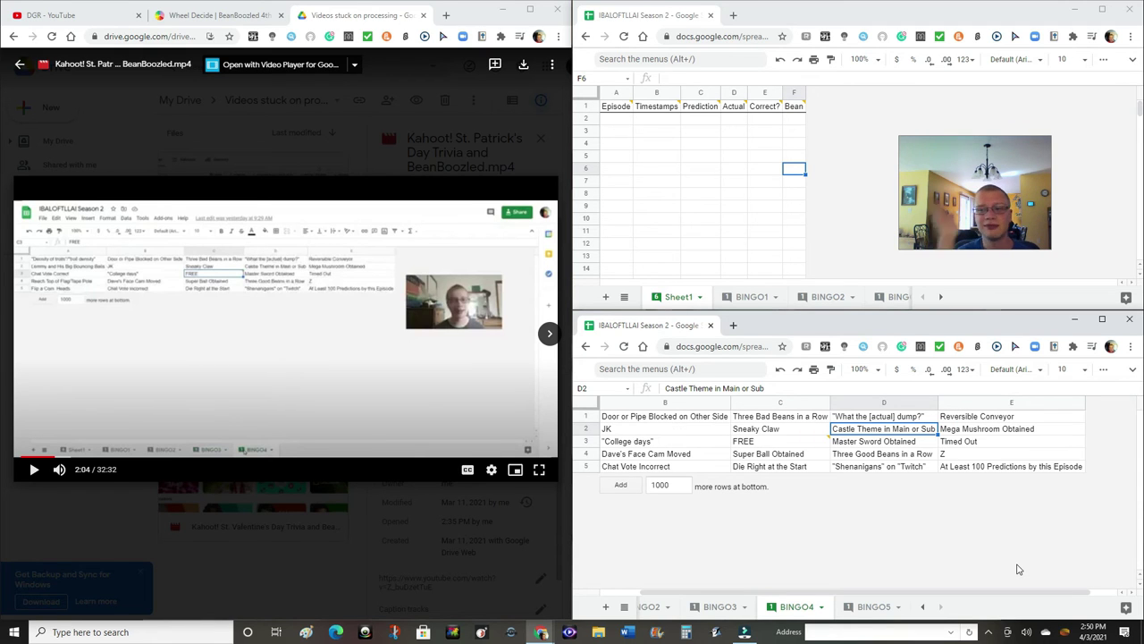
pyautogui.click(1034, 432)
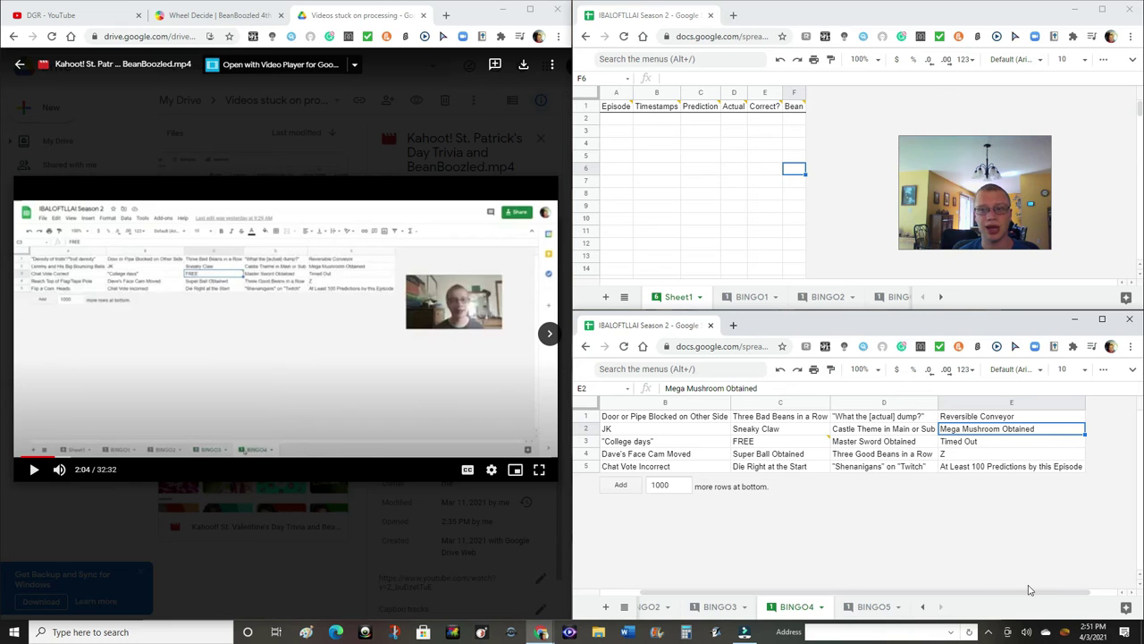
pyautogui.moveTo(1030, 591); pyautogui.dragTo(923, 590)
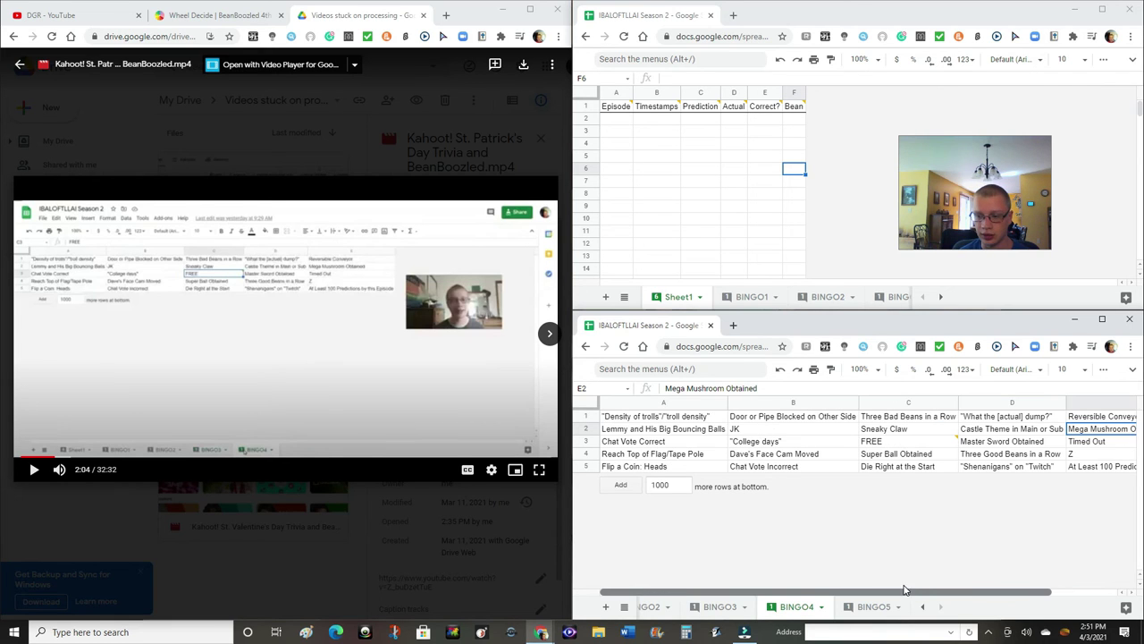
pyautogui.click(625, 443)
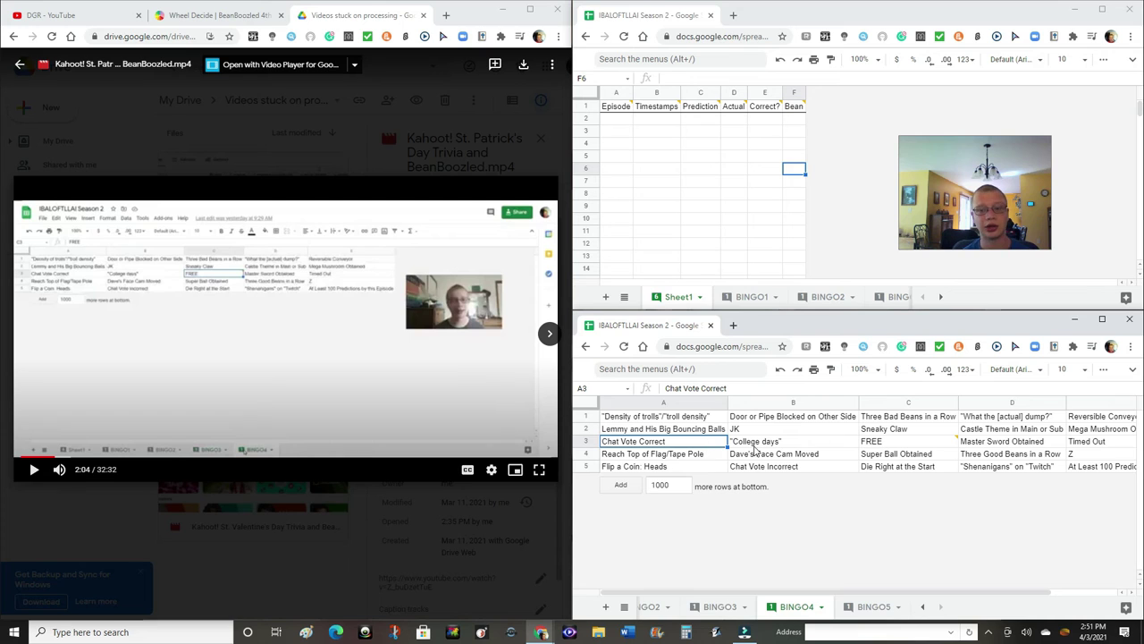
pyautogui.click(756, 444)
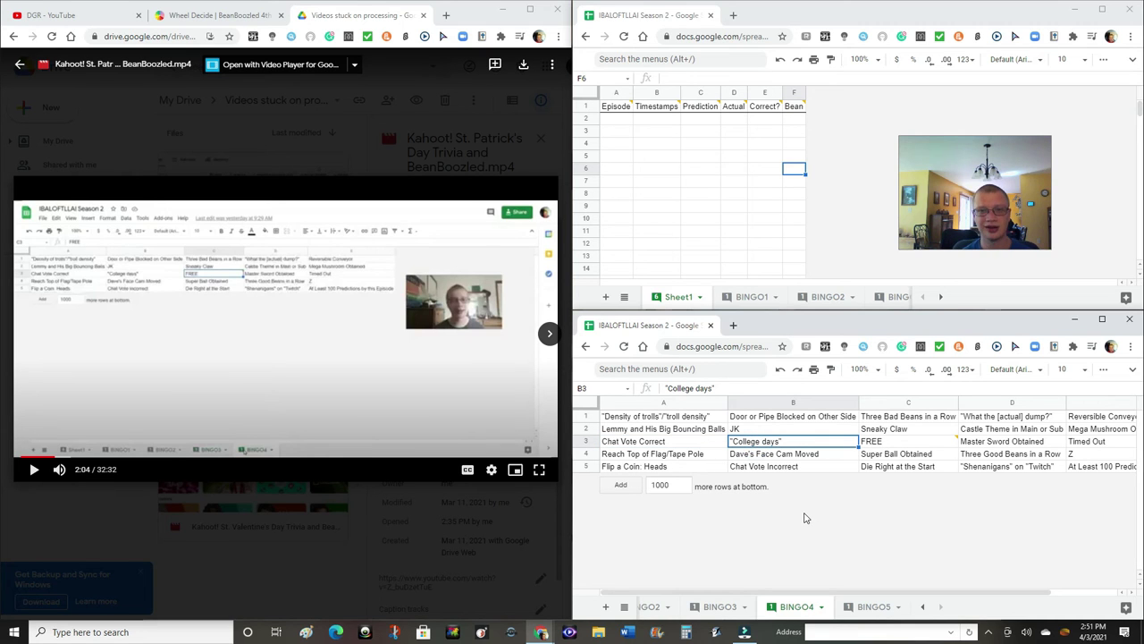
pyautogui.moveTo(944, 447)
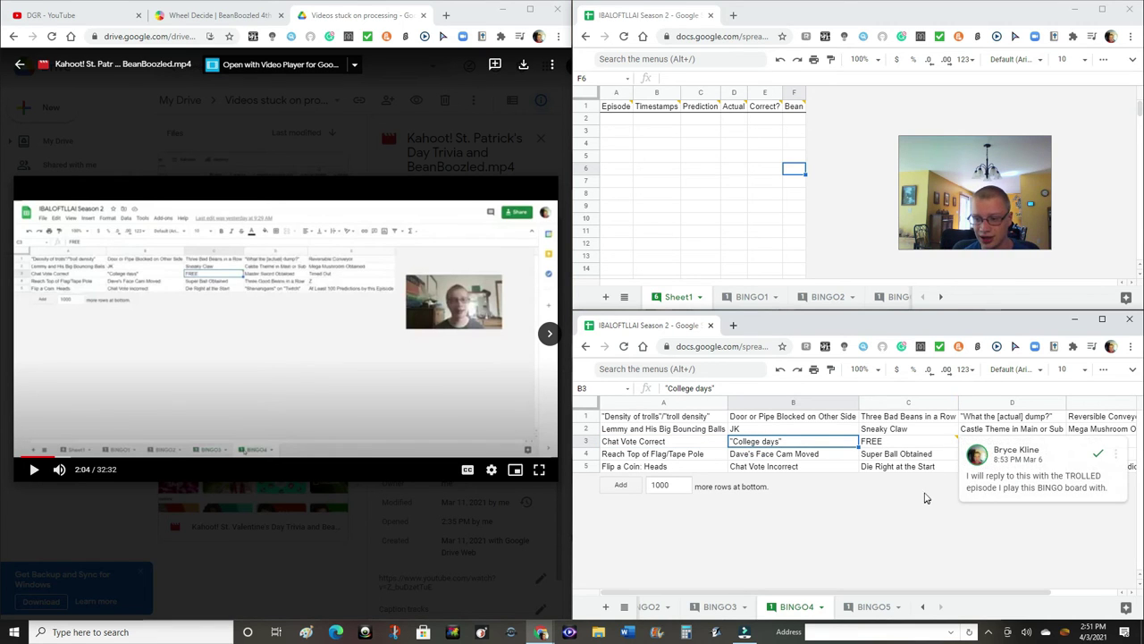
pyautogui.click(930, 444)
pyautogui.click(925, 453)
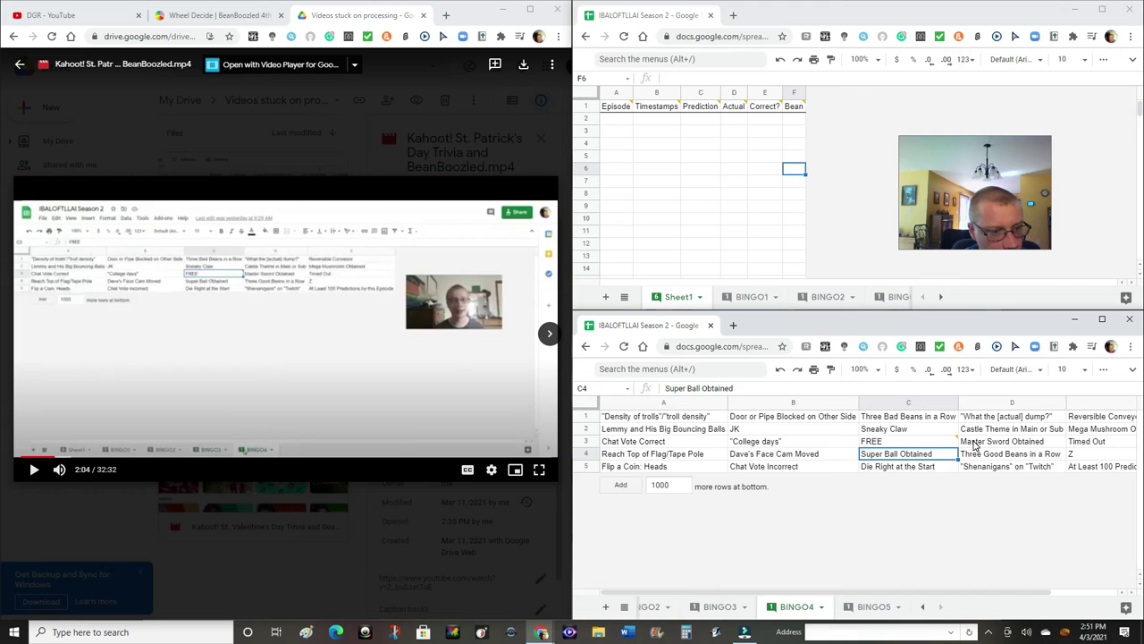
pyautogui.click(974, 446)
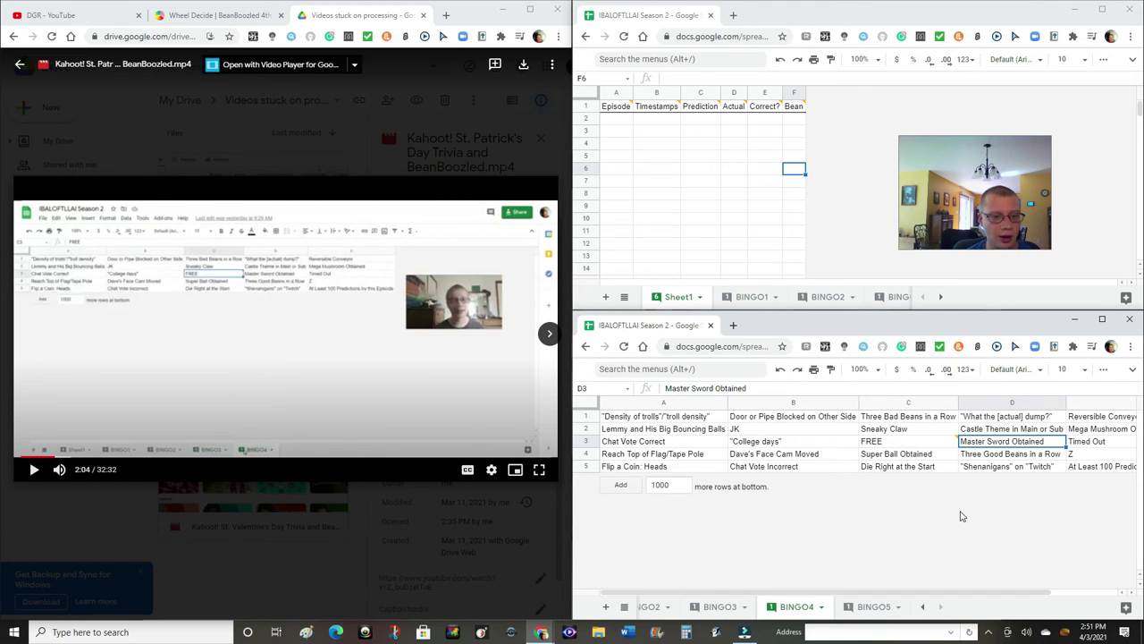
pyautogui.click(1075, 445)
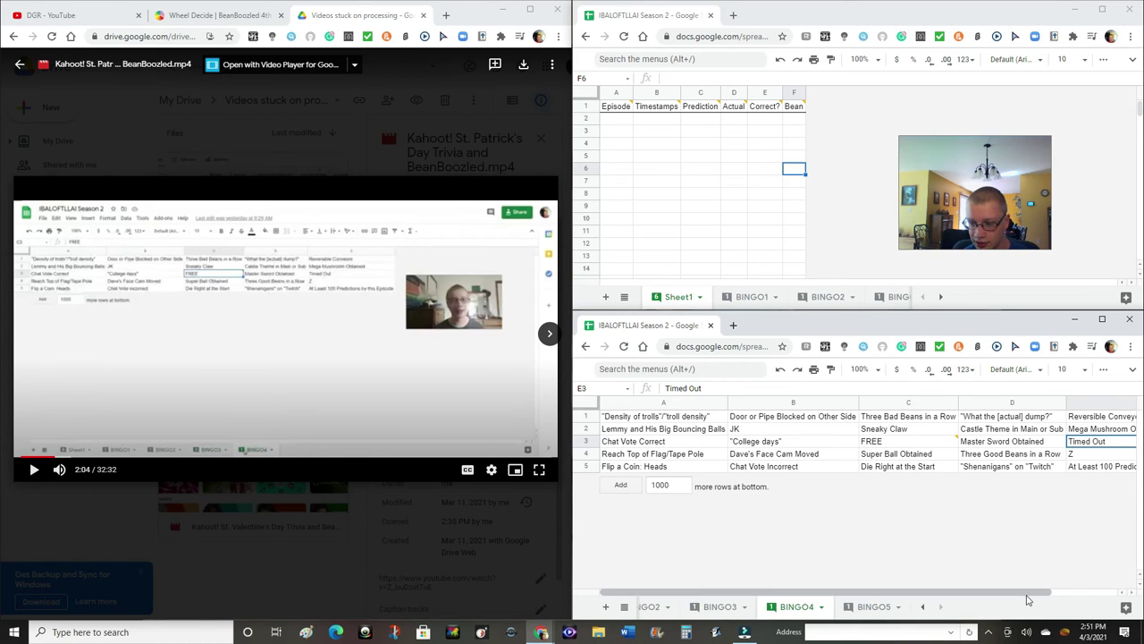
pyautogui.moveTo(1027, 588)
pyautogui.mouseDown()
pyautogui.moveTo(1036, 591)
pyautogui.moveTo(932, 585)
pyautogui.mouseUp()
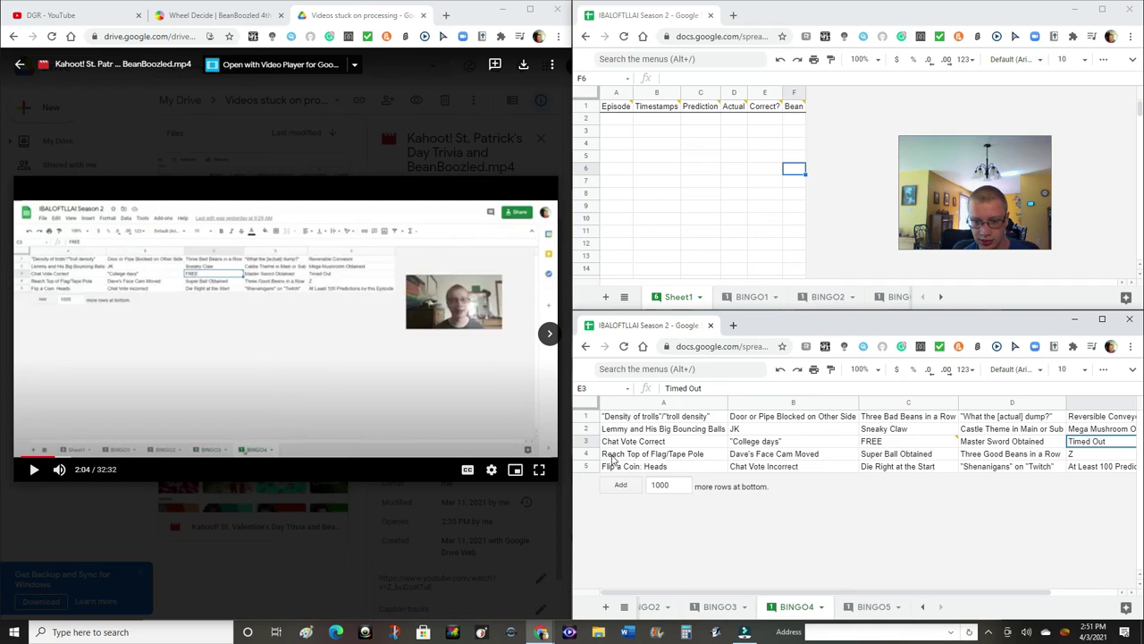
pyautogui.click(613, 456)
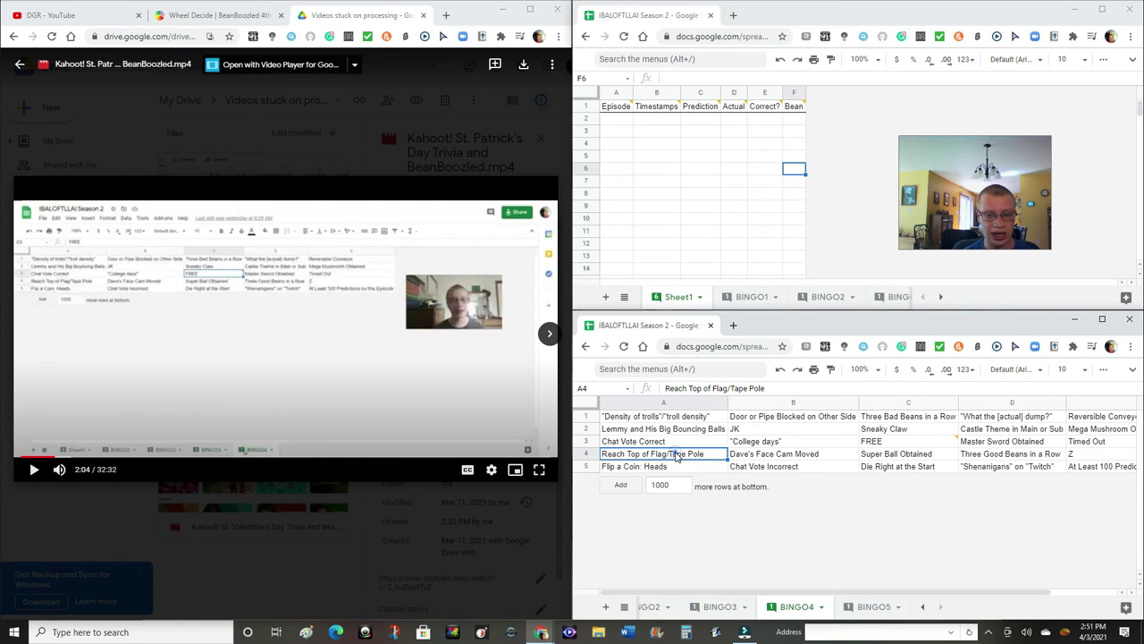
pyautogui.click(745, 459)
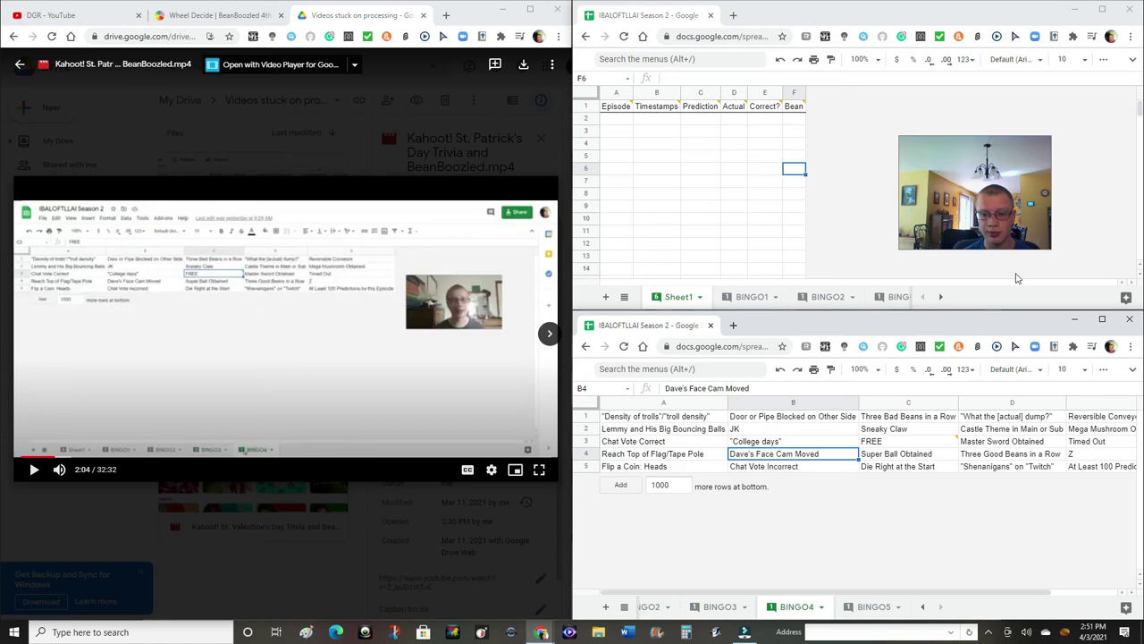
pyautogui.moveTo(994, 238)
pyautogui.mouseDown()
pyautogui.moveTo(924, 458)
pyautogui.moveTo(798, 528)
pyautogui.moveTo(438, 451)
pyautogui.moveTo(994, 224)
pyautogui.mouseUp()
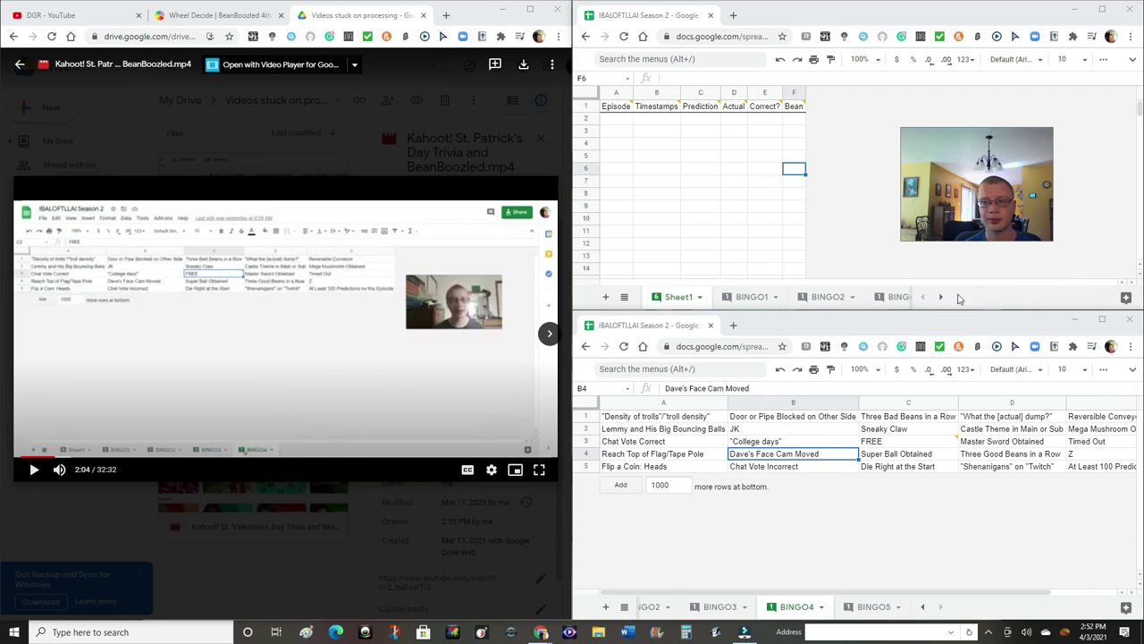
pyautogui.click(949, 454)
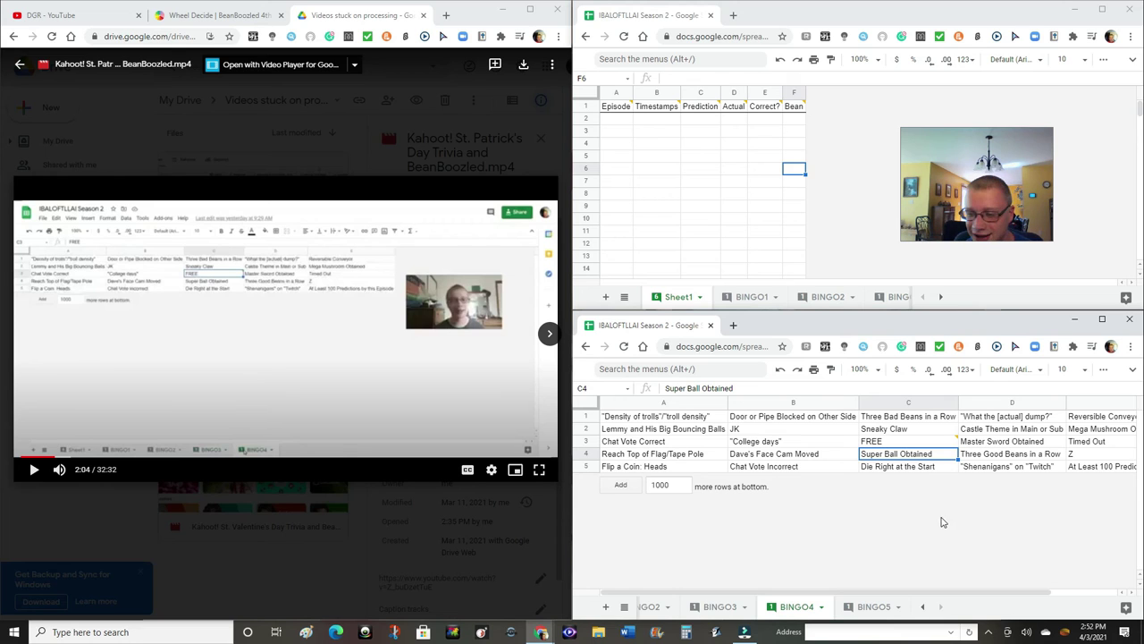
pyautogui.click(981, 458)
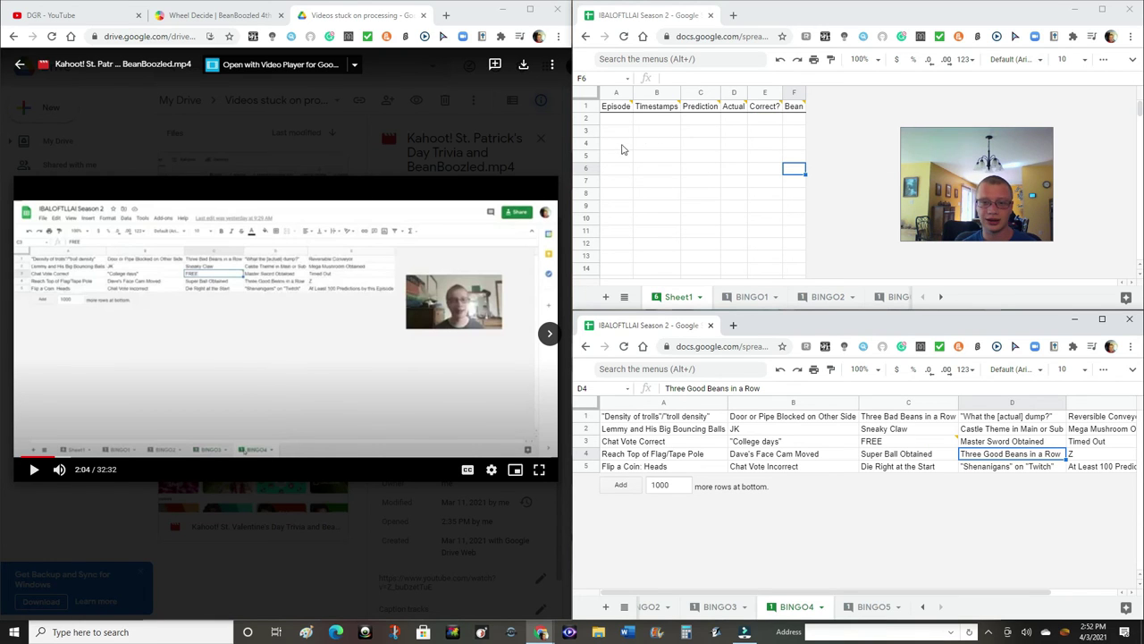
pyautogui.click(794, 145)
pyautogui.click(792, 119)
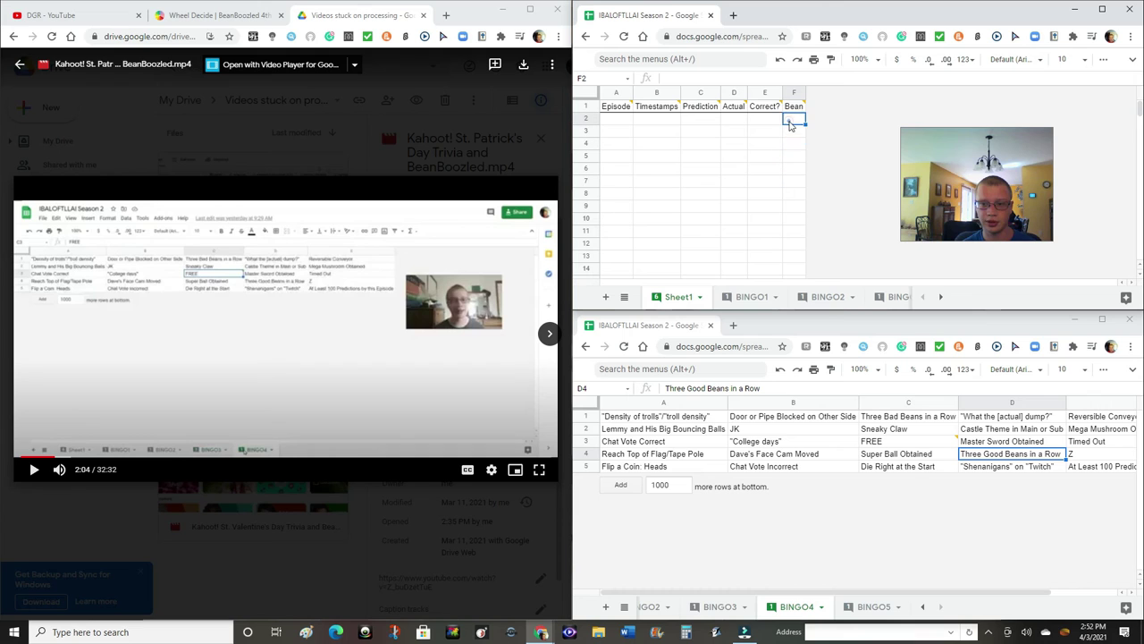
pyautogui.click(1089, 454)
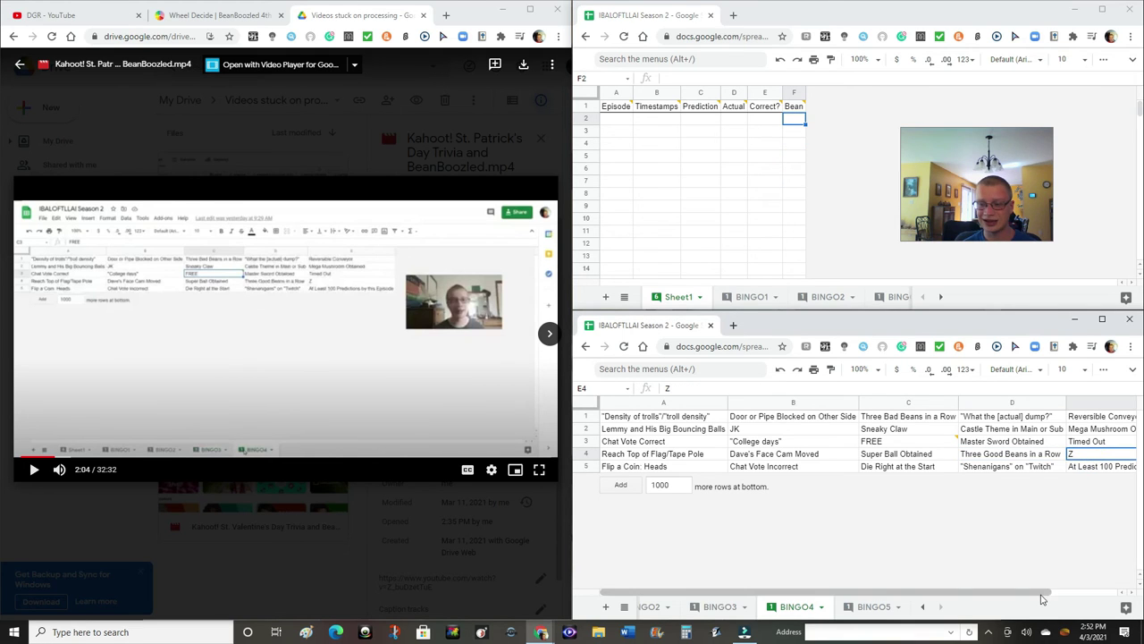
pyautogui.moveTo(1046, 593); pyautogui.dragTo(1072, 601)
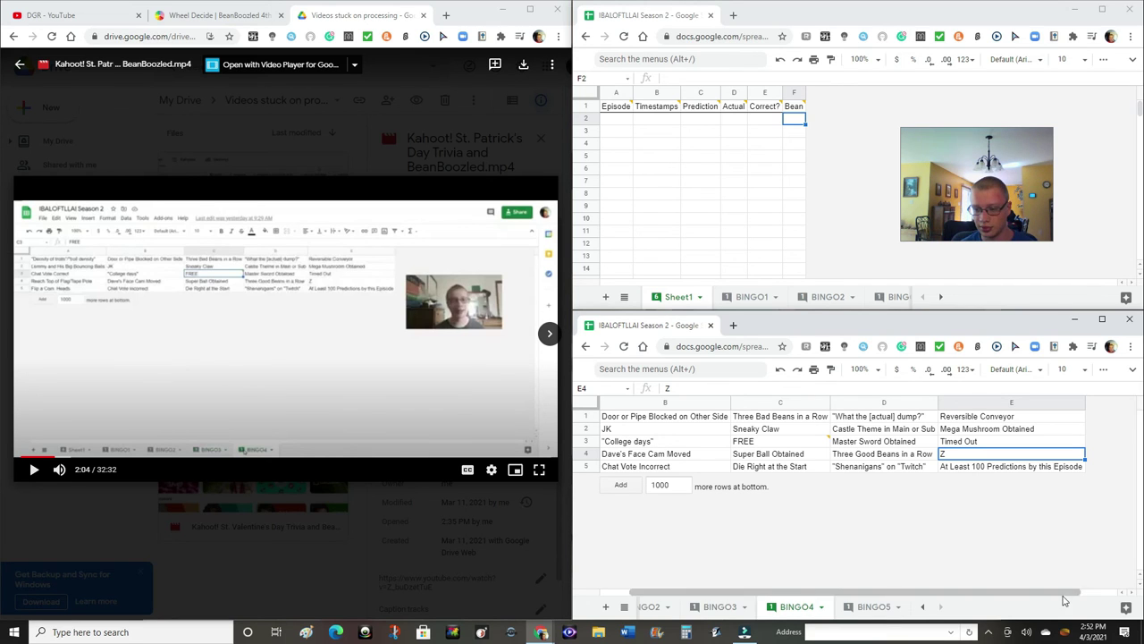
pyautogui.moveTo(1064, 597); pyautogui.dragTo(1028, 598)
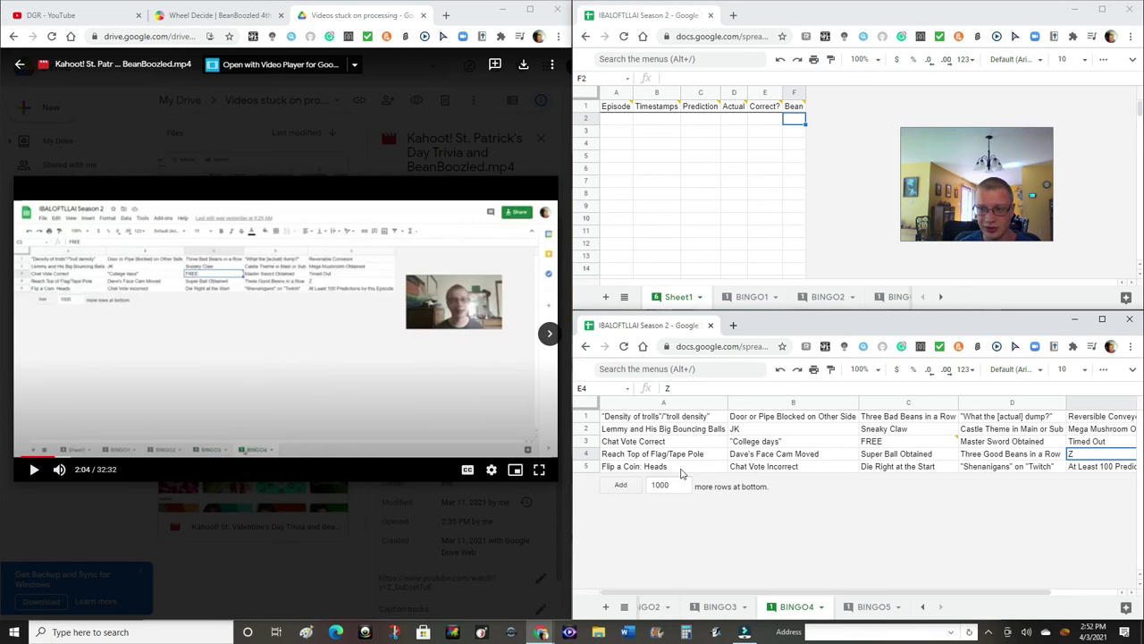
pyautogui.click(679, 468)
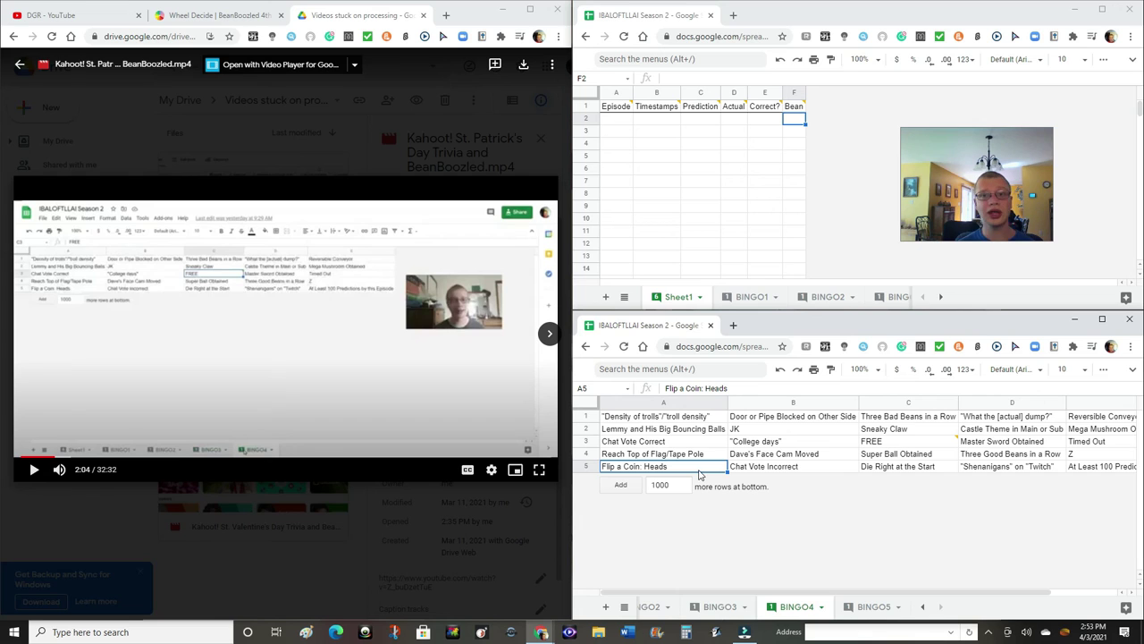
pyautogui.click(762, 468)
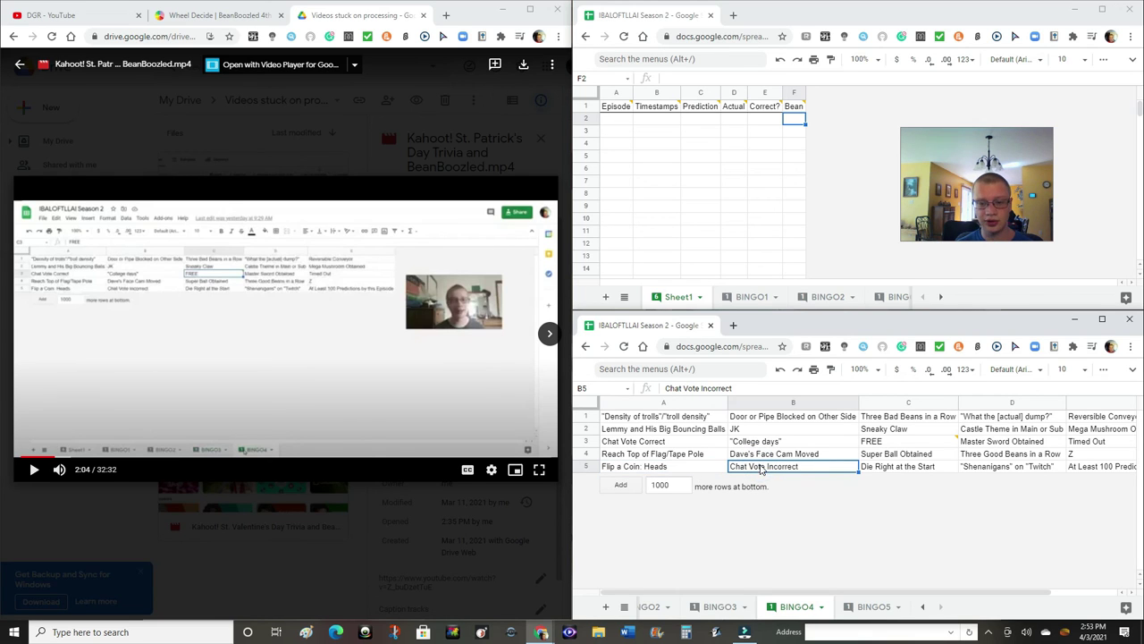
pyautogui.click(912, 465)
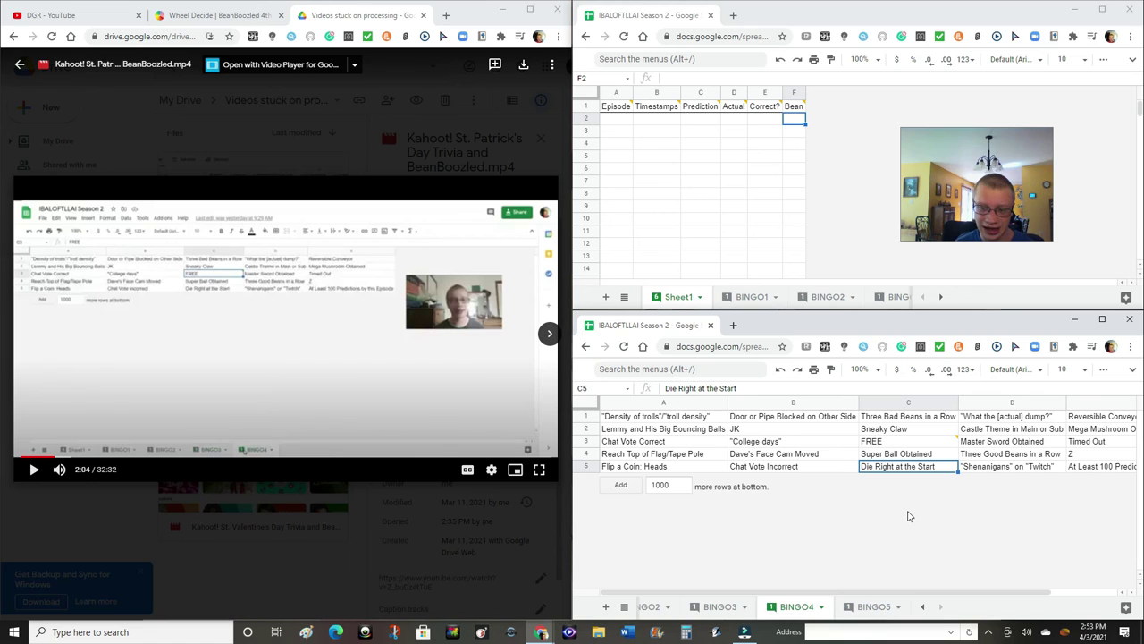
pyautogui.click(974, 467)
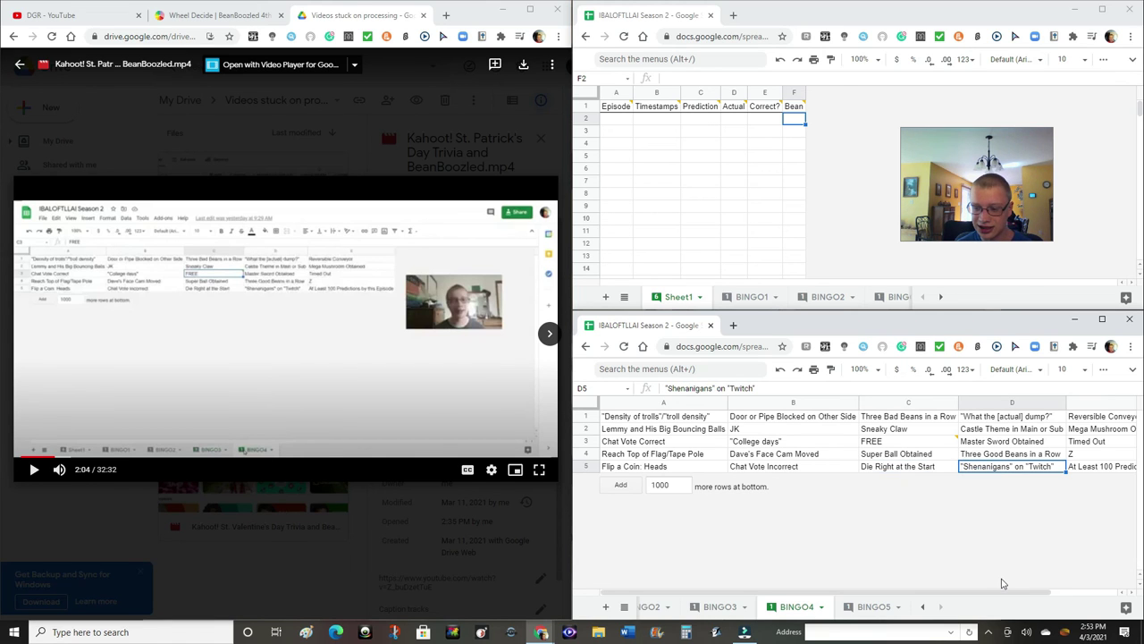
pyautogui.moveTo(1002, 592); pyautogui.dragTo(1022, 593)
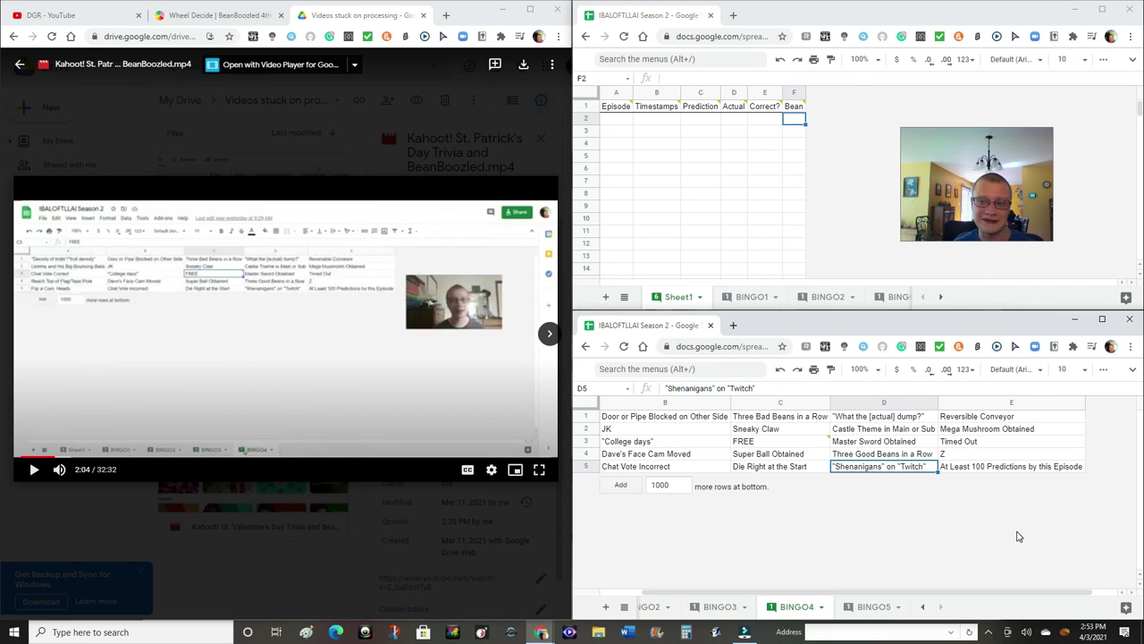
pyautogui.click(978, 472)
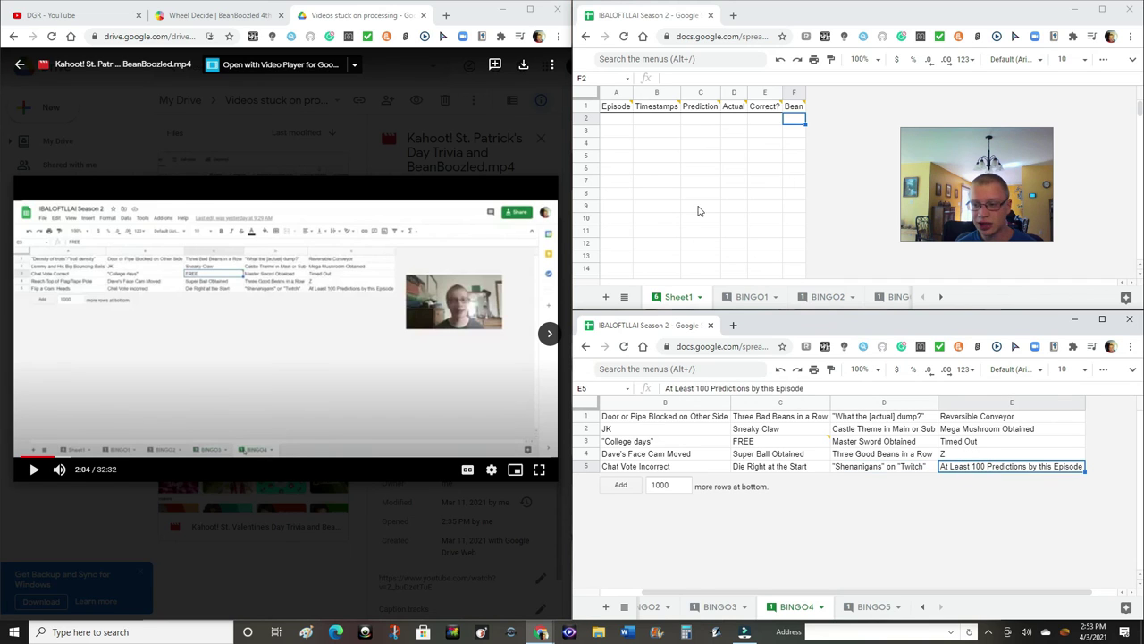
pyautogui.scroll(-2, 604, 185)
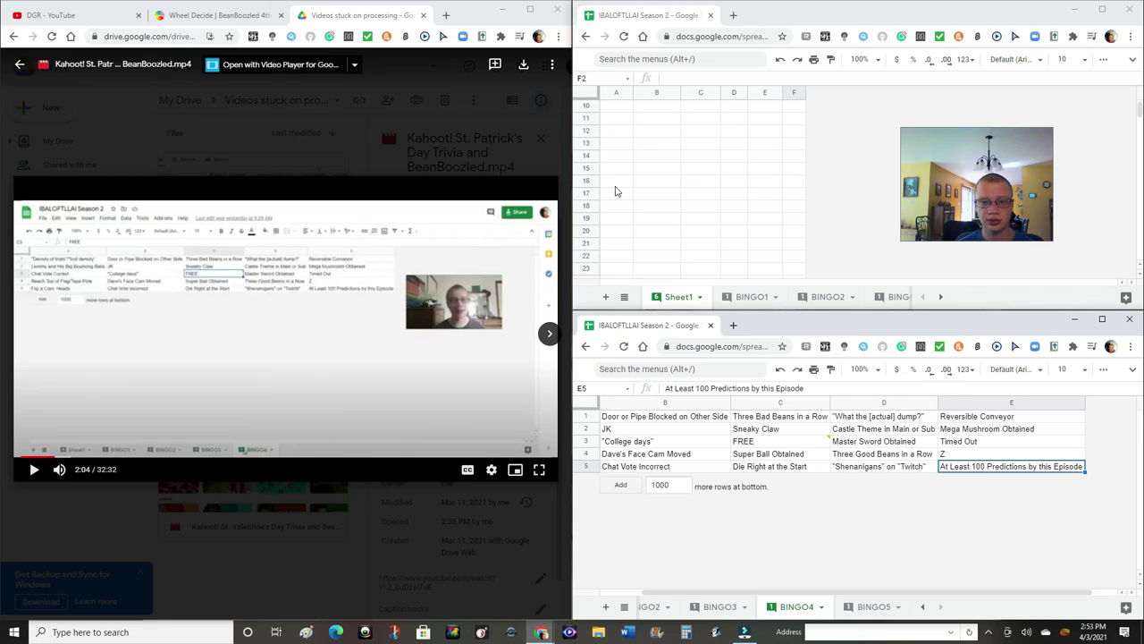
pyautogui.scroll(2, 615, 192)
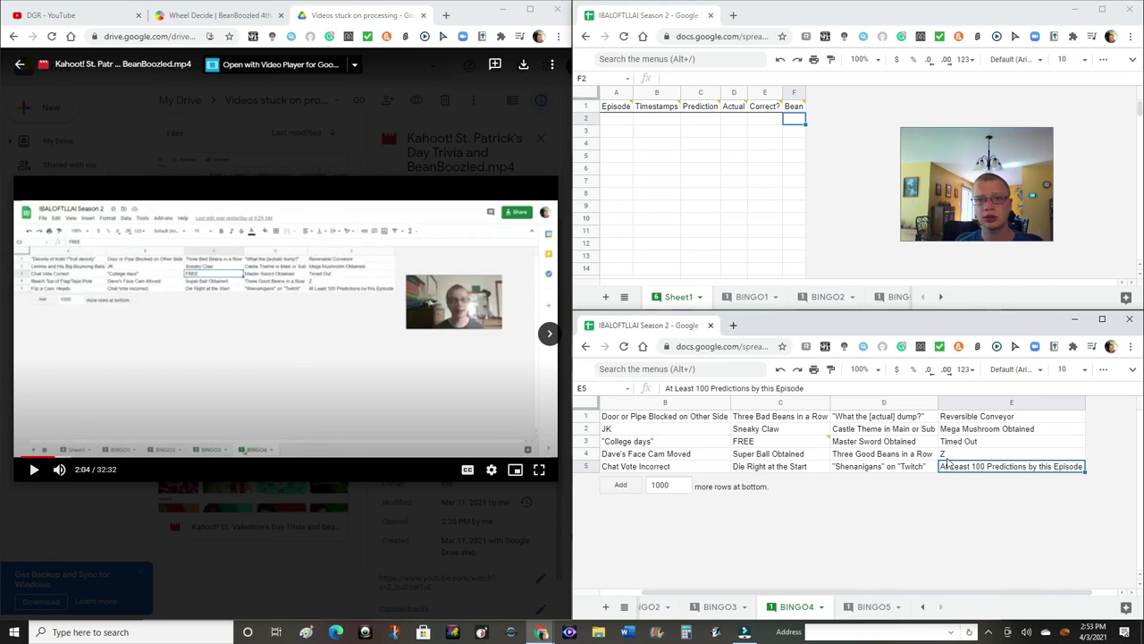
pyautogui.press('Up')
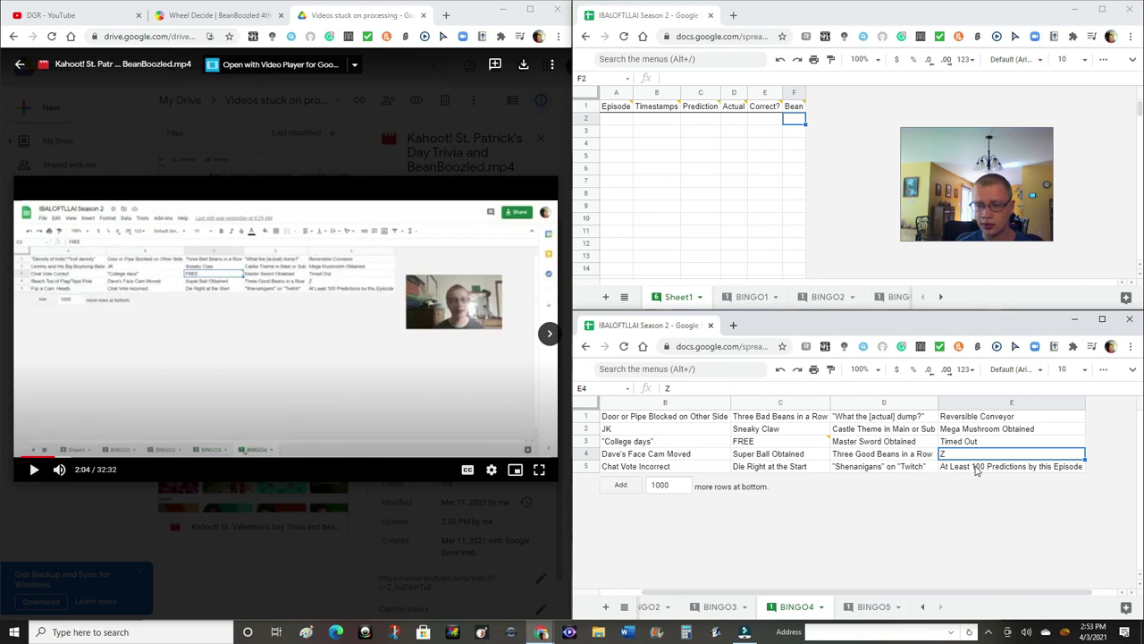
pyautogui.click(978, 472)
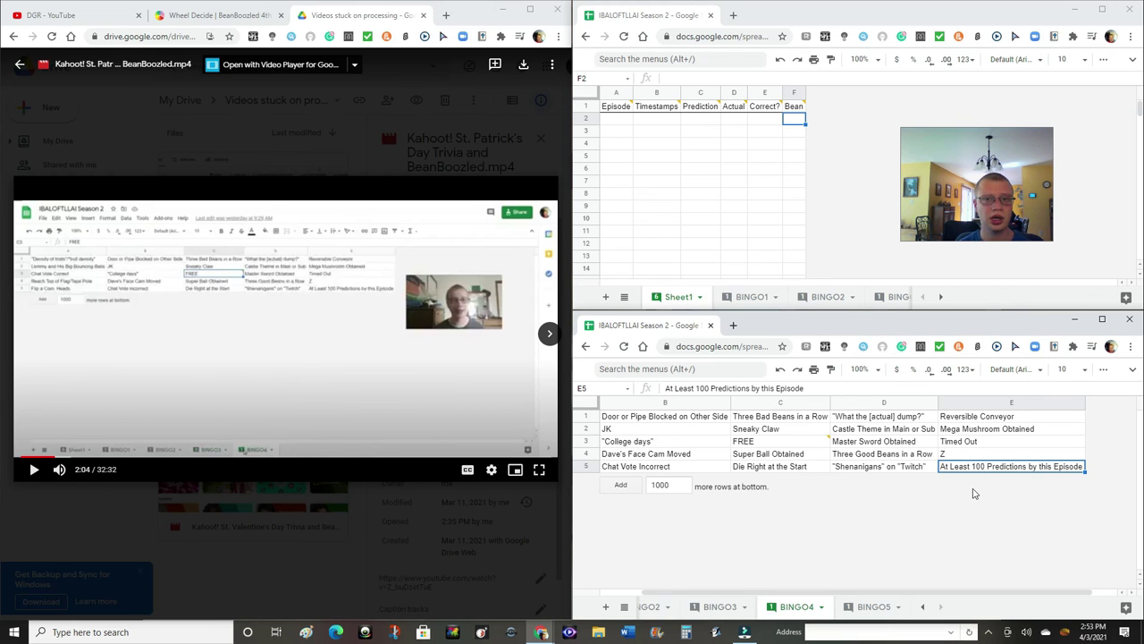
pyautogui.click(924, 610)
# Reveal the Sheet1 and BINGO1 tabs and bring up the screen recorder's controls from the tray
pyautogui.click(923, 610)
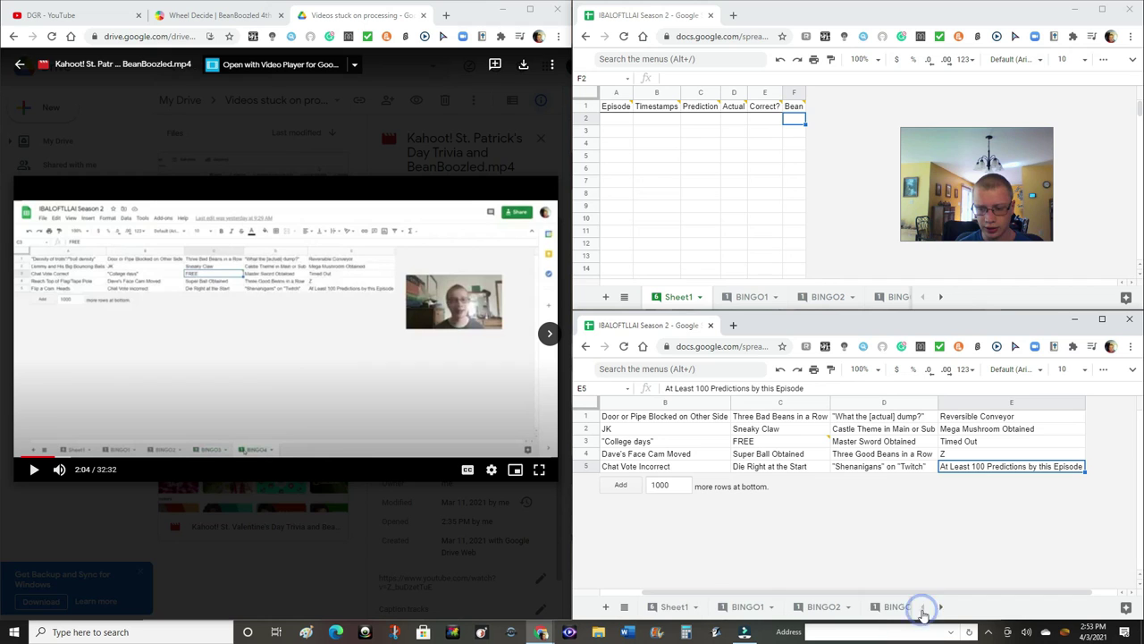
pyautogui.click(988, 632)
pyautogui.rightClick(1011, 613)
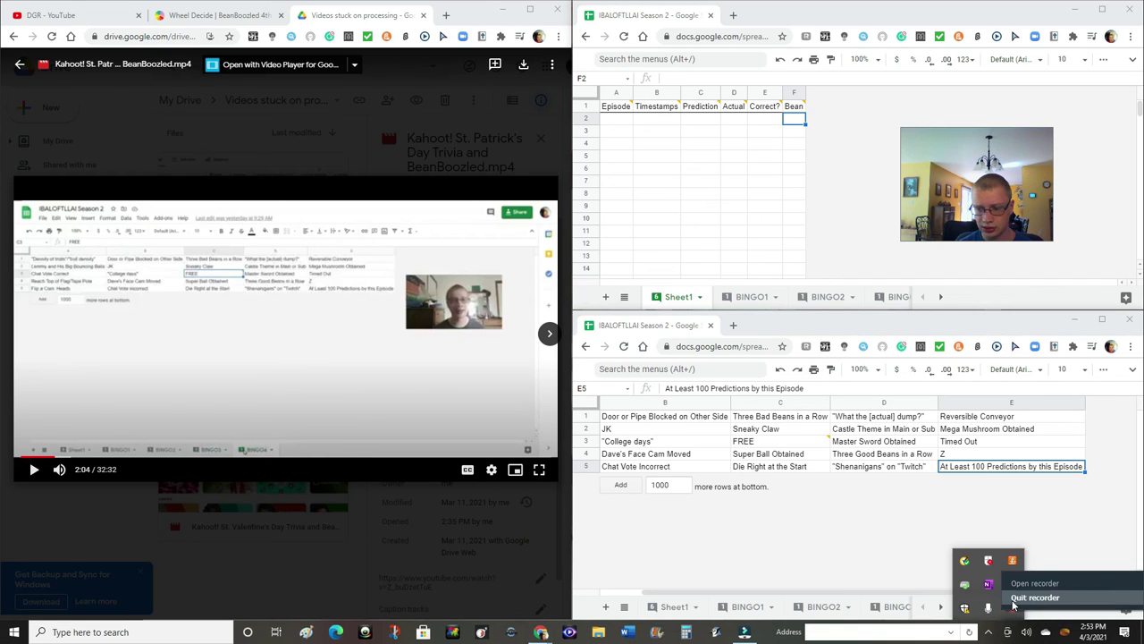
pyautogui.click(1015, 592)
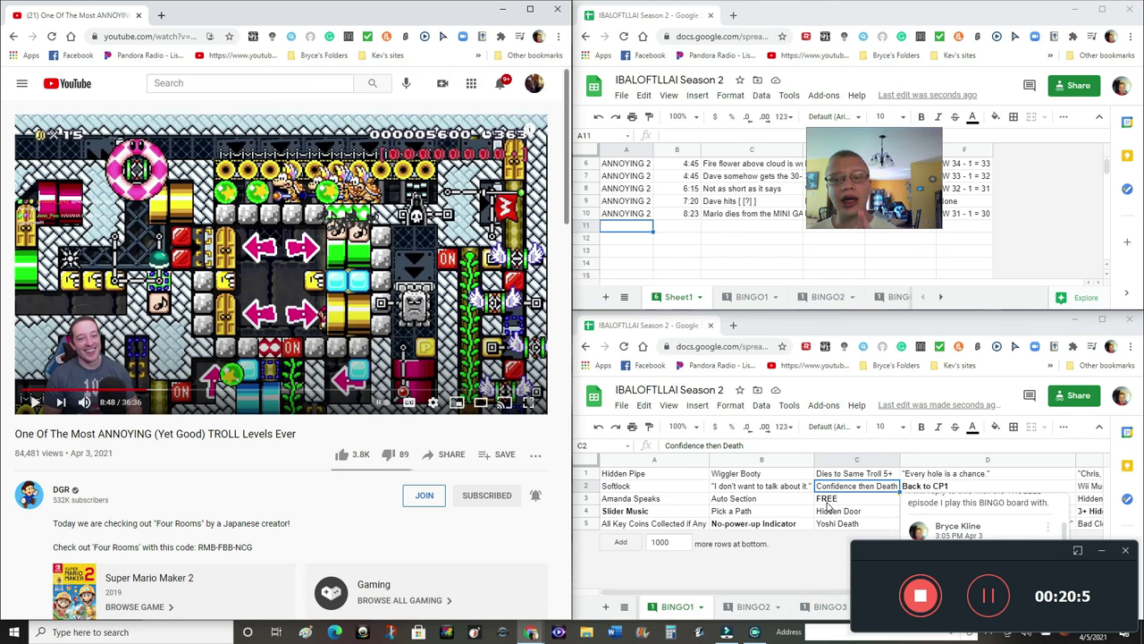